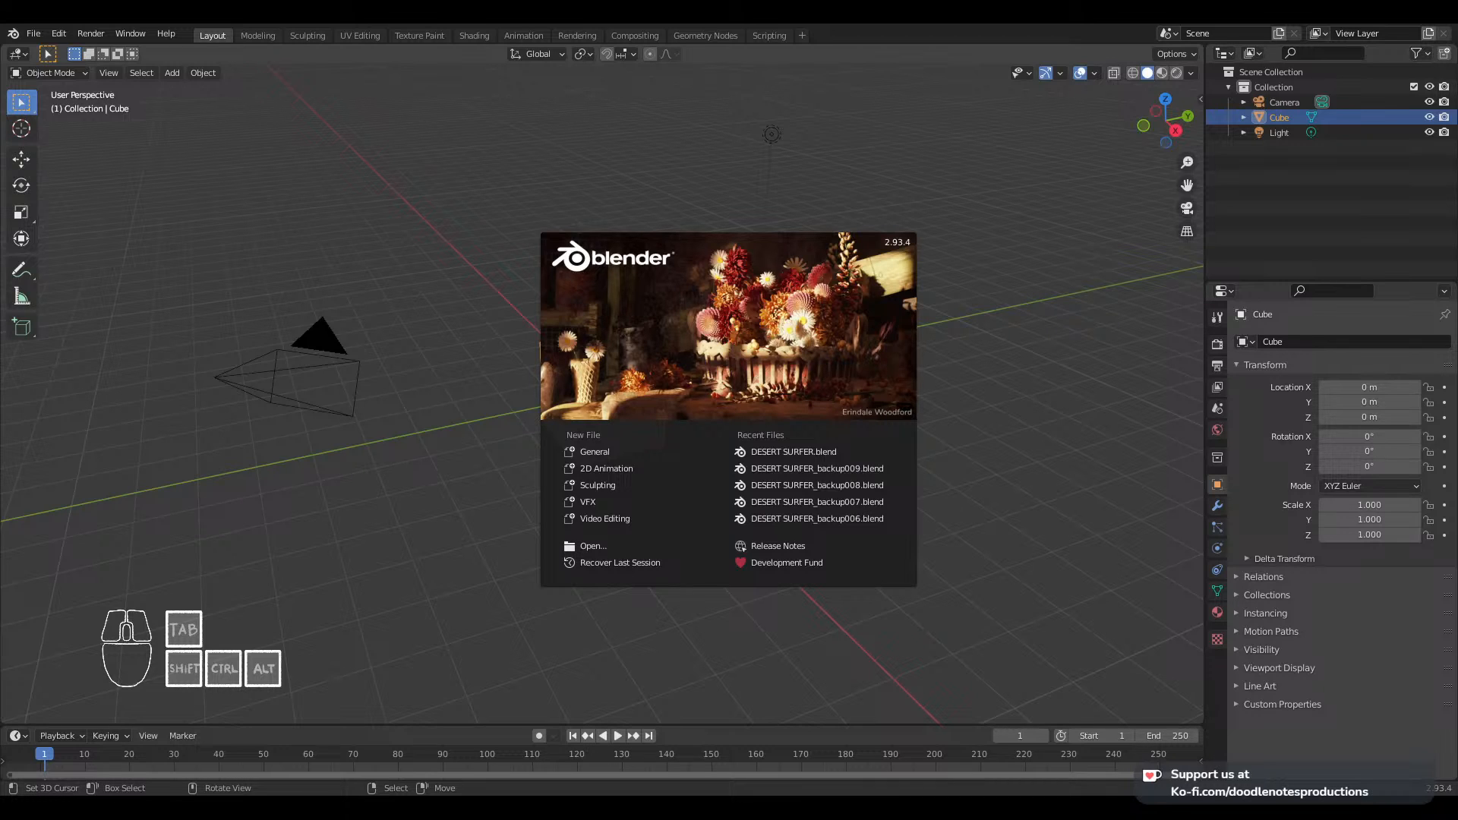
Step: Start a new 2D Animation file and darken the world background color to a mid grey
left_click(627, 468)
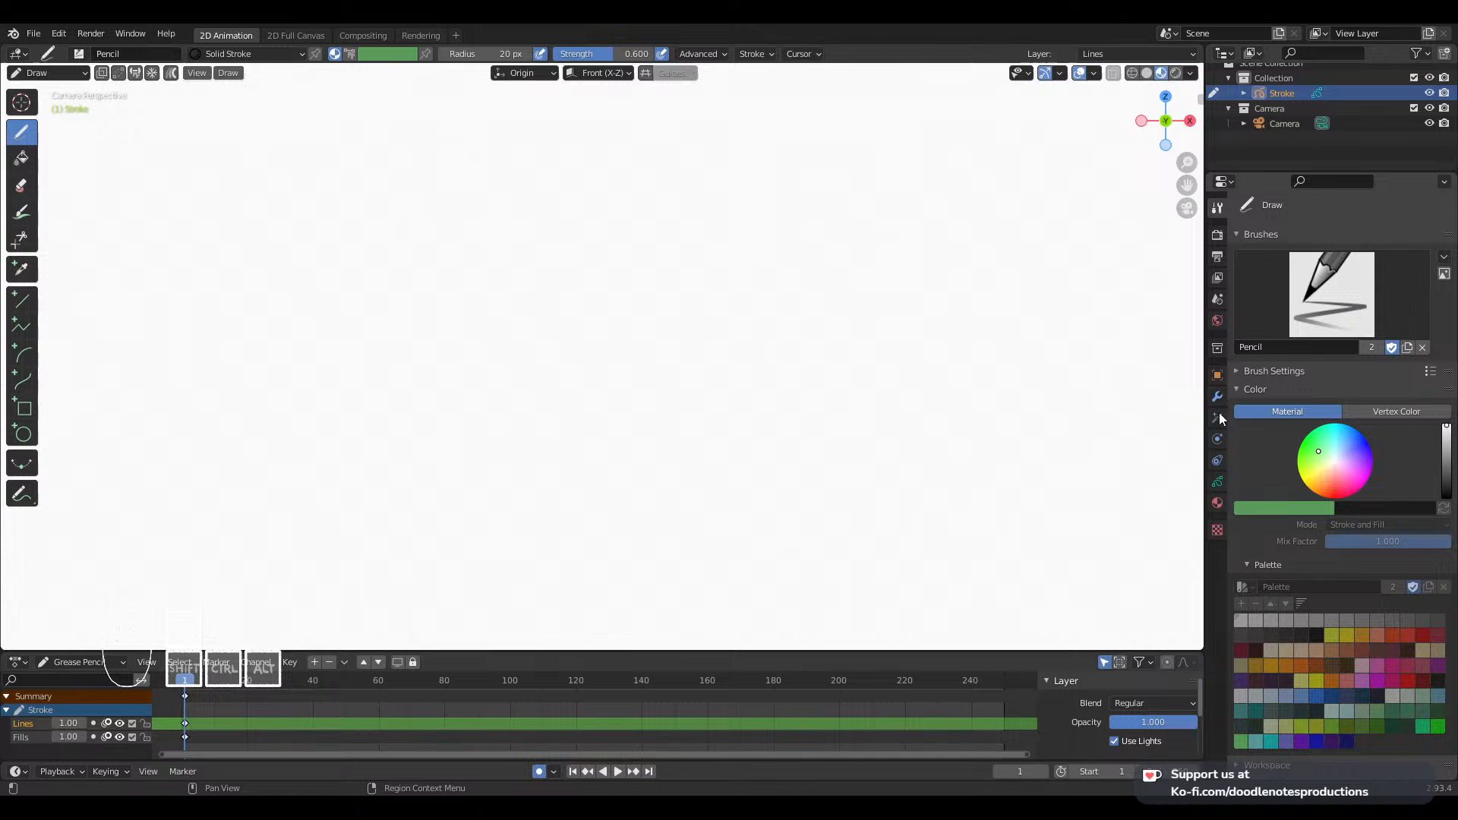
left_click(1219, 482)
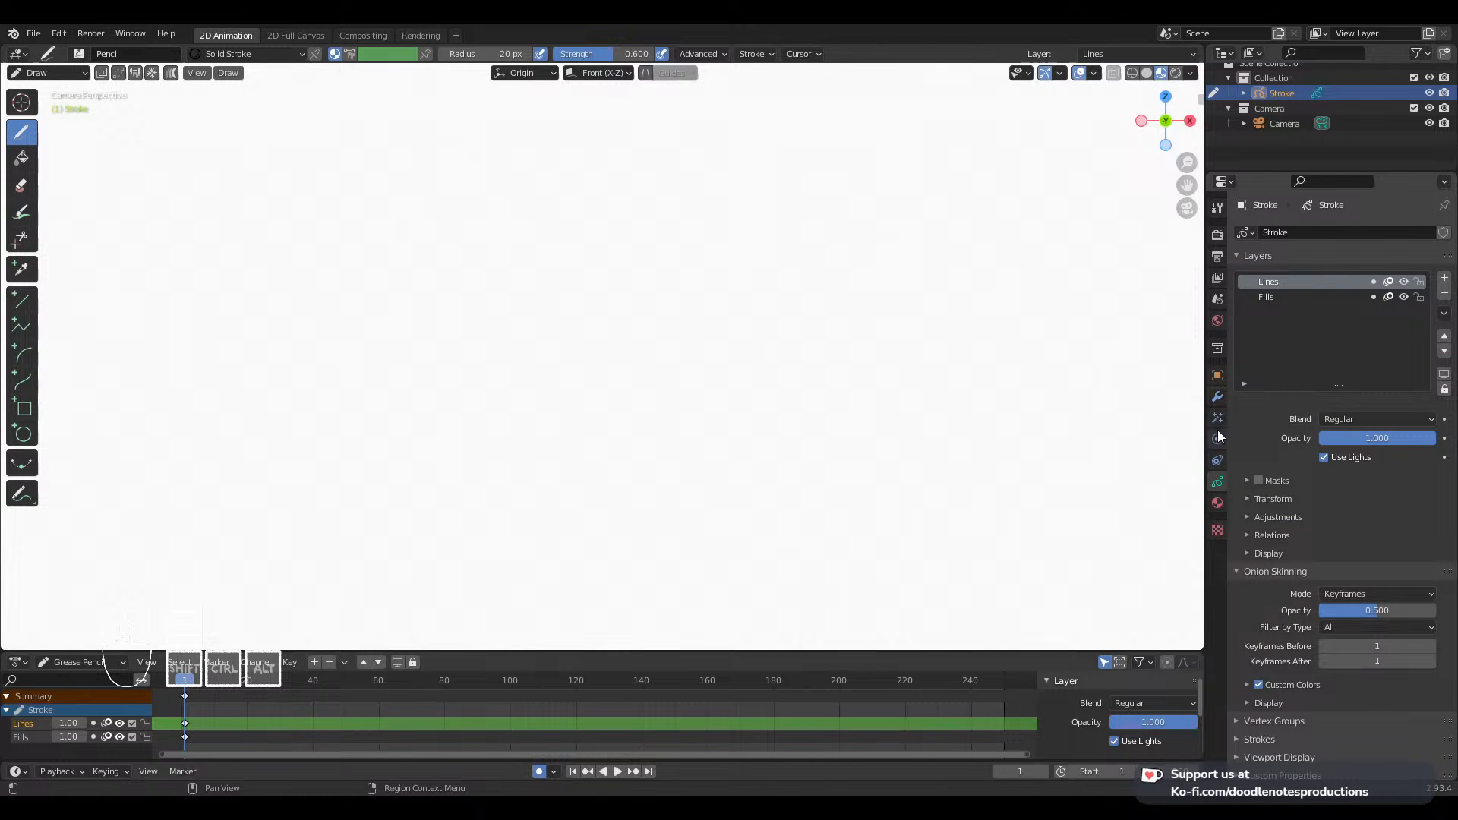
left_click(1218, 322)
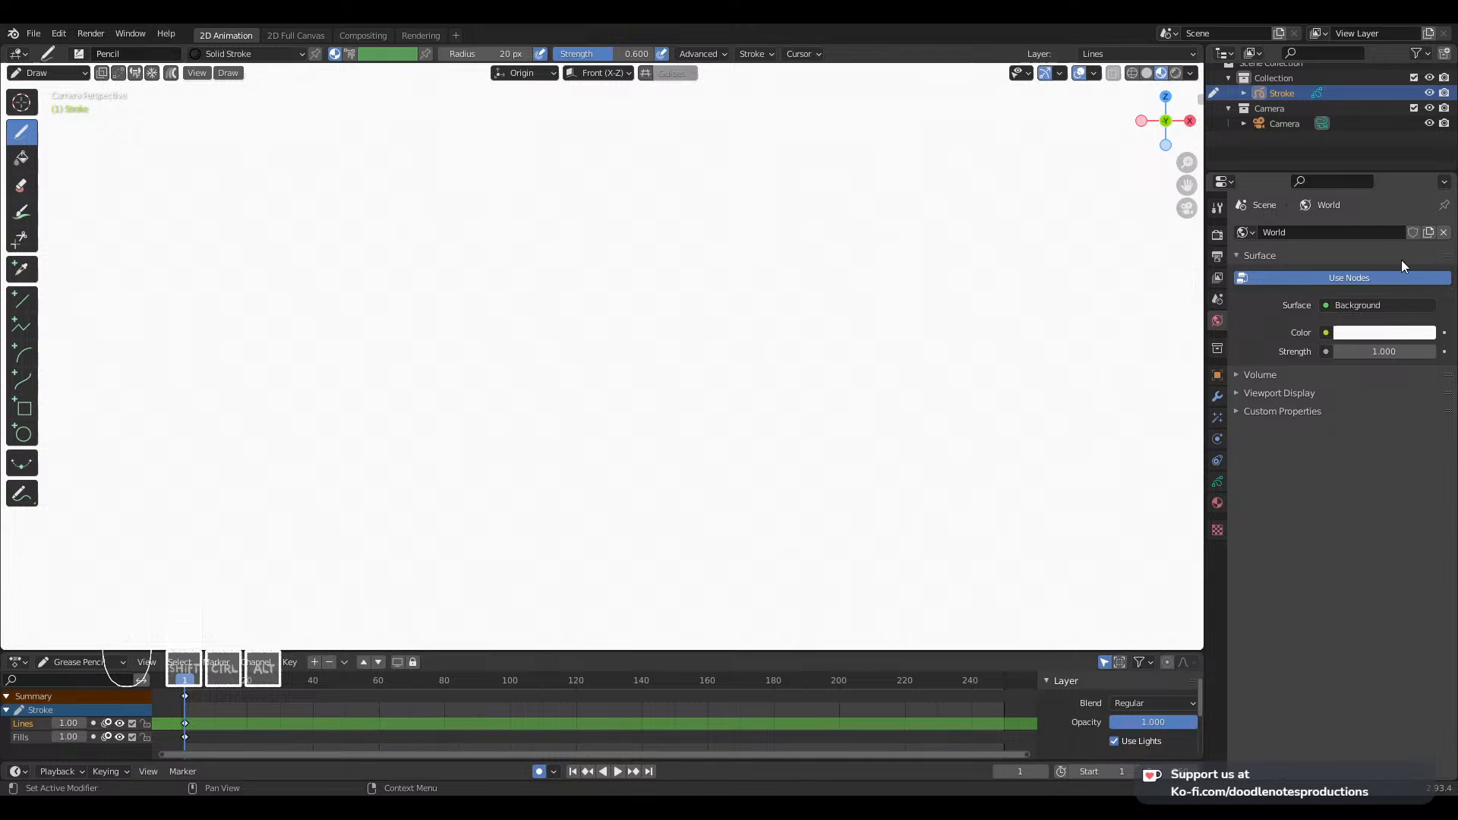
left_click(1391, 335)
left_click_drag(1430, 136, 1431, 164)
scroll(744, 325, "up", 2)
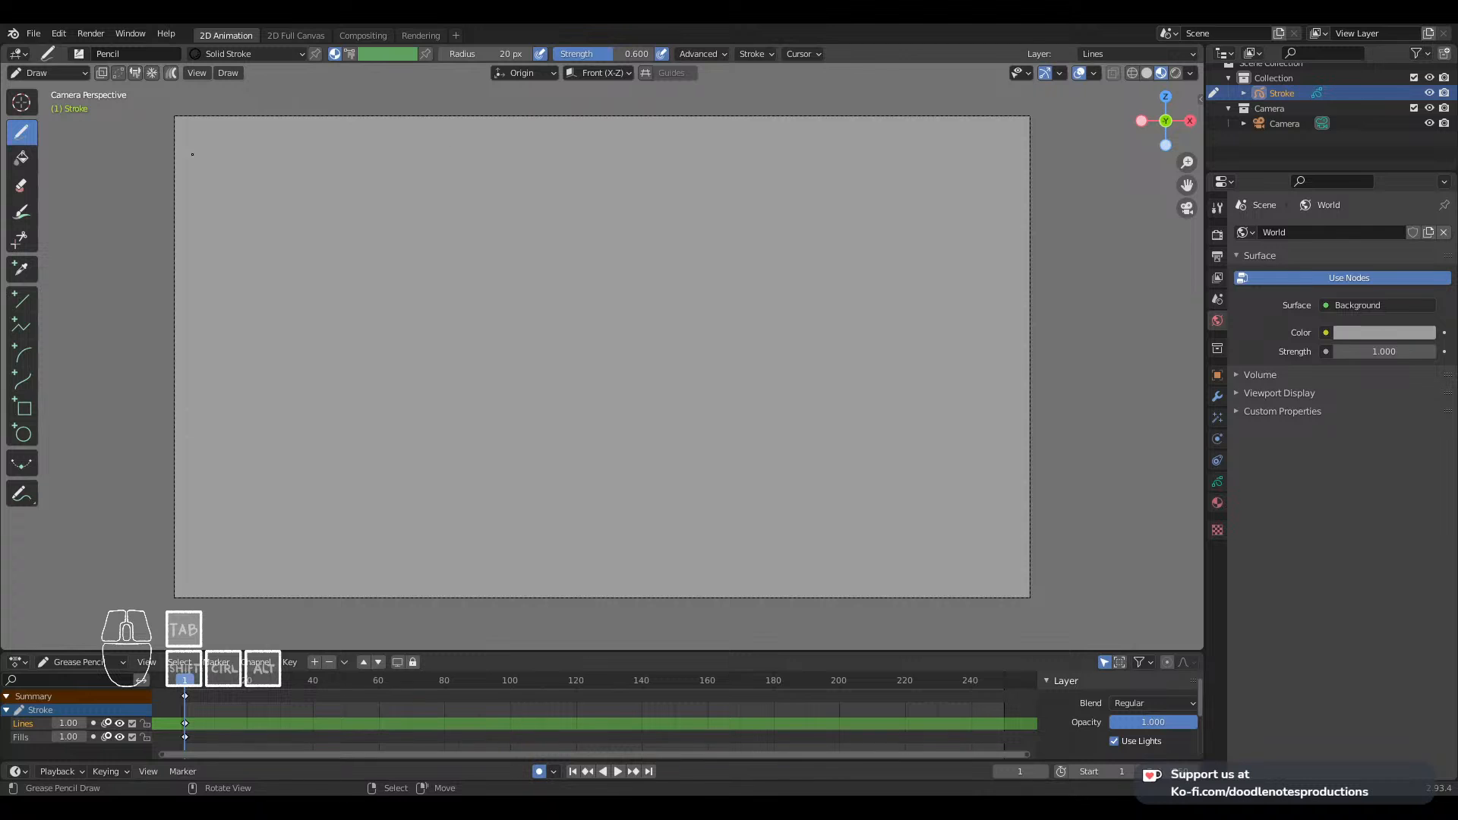
middle_click_drag(660, 347, 547, 322)
scroll(622, 337, "down", 5)
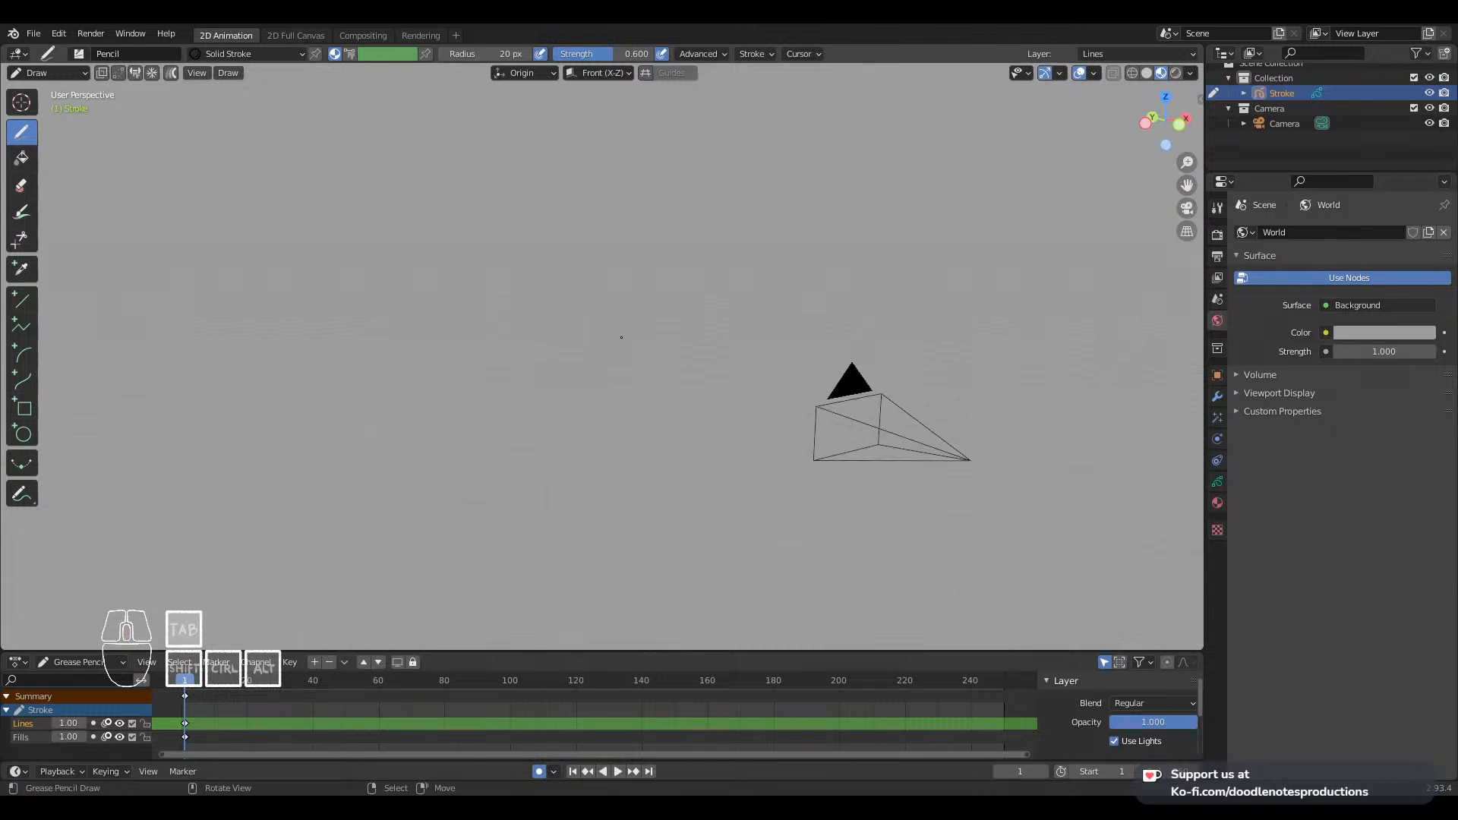
key("KP_0")
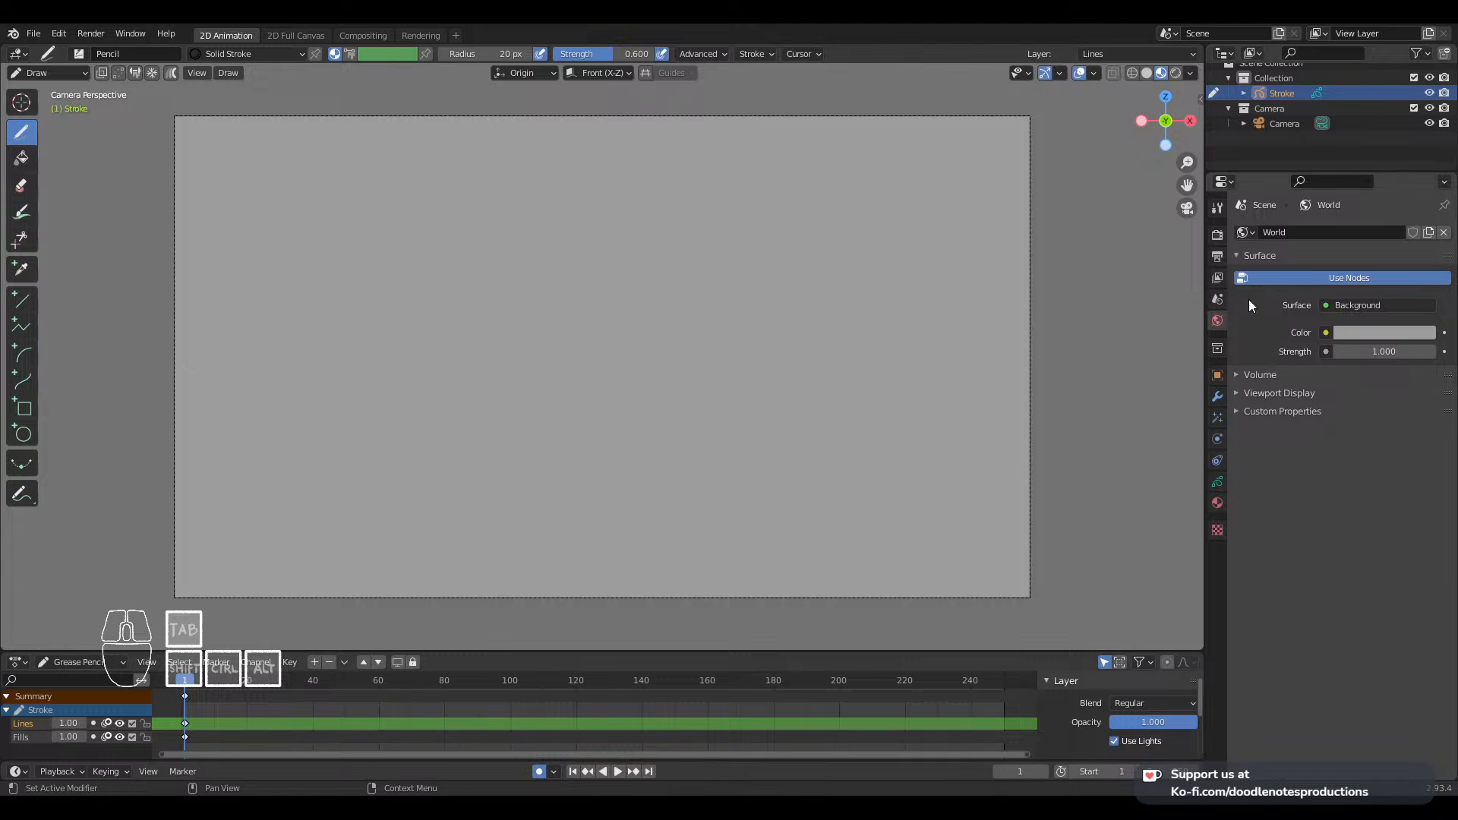
Step: Examine the Stroke object's material slots and compare them with its layer list
left_click(1220, 494)
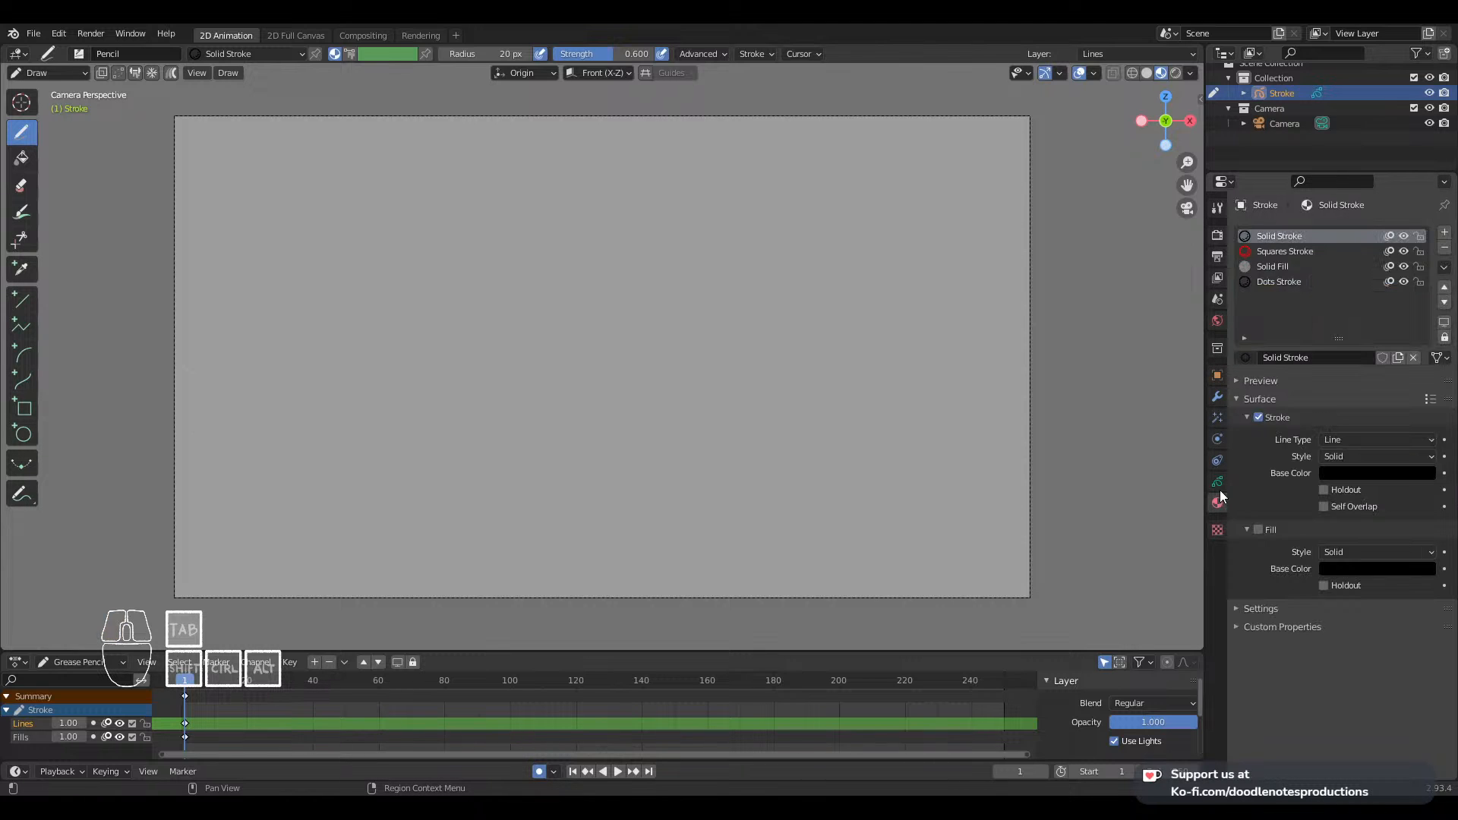
left_click(1219, 483)
left_click(1219, 500)
left_click(1221, 483)
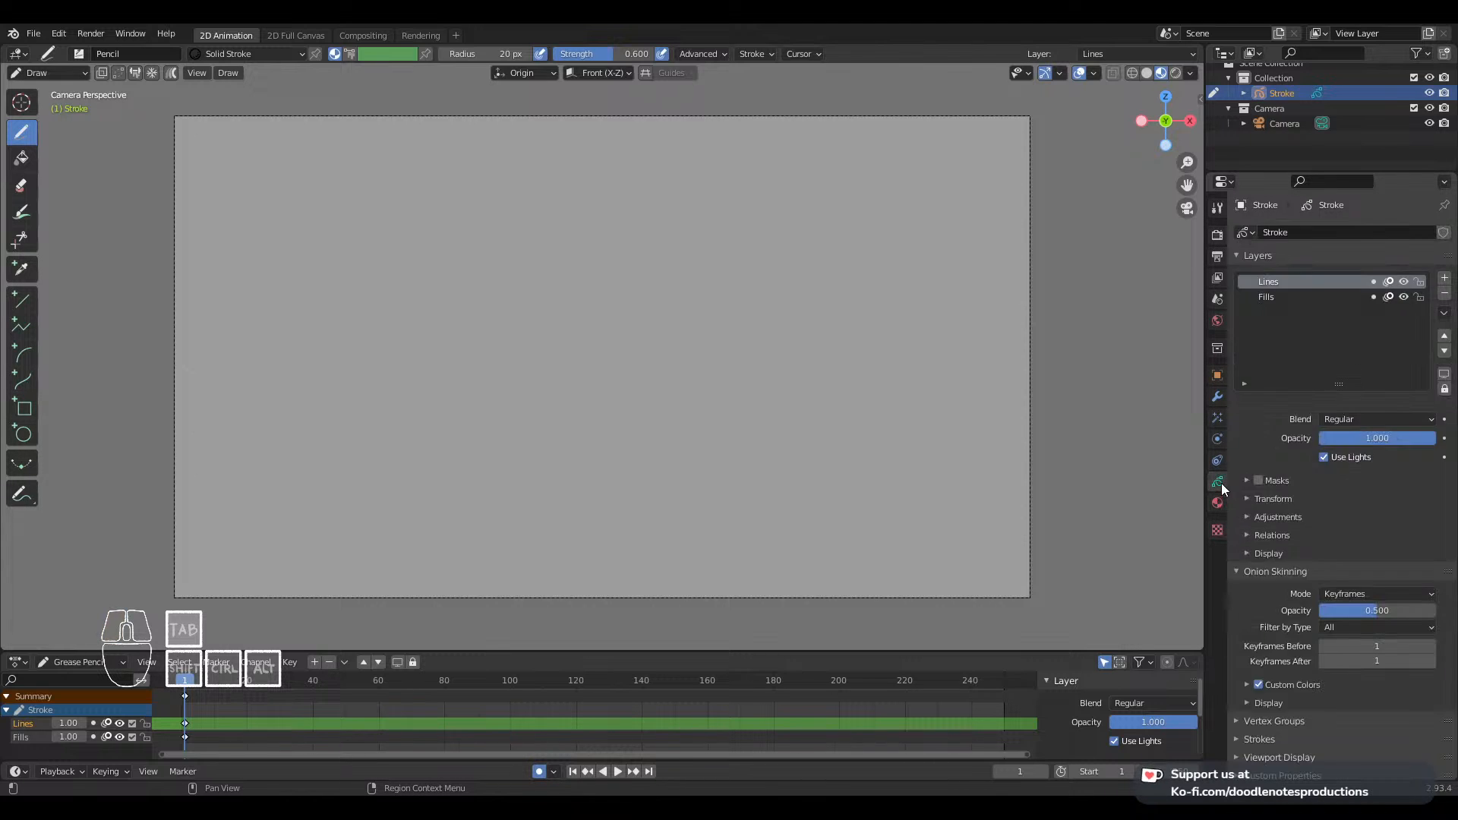
left_click(1222, 497)
left_click(1219, 483)
left_click(1219, 500)
left_click(1220, 483)
left_click(1219, 499)
left_click(1220, 482)
left_click(1224, 503)
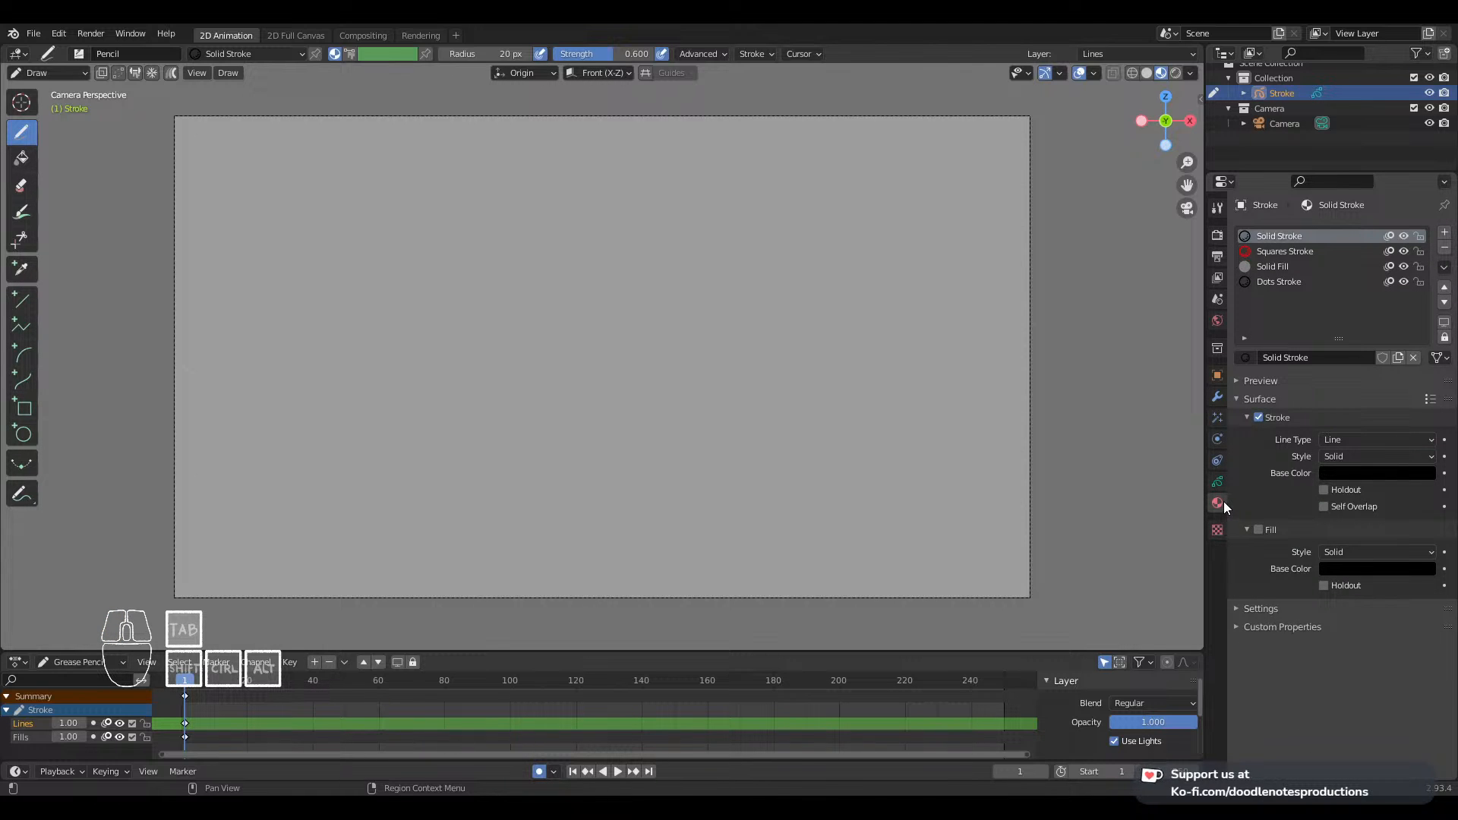
Step: Add a new layer to the Stroke object and name it Sketch
left_click(1220, 483)
left_click(1445, 278)
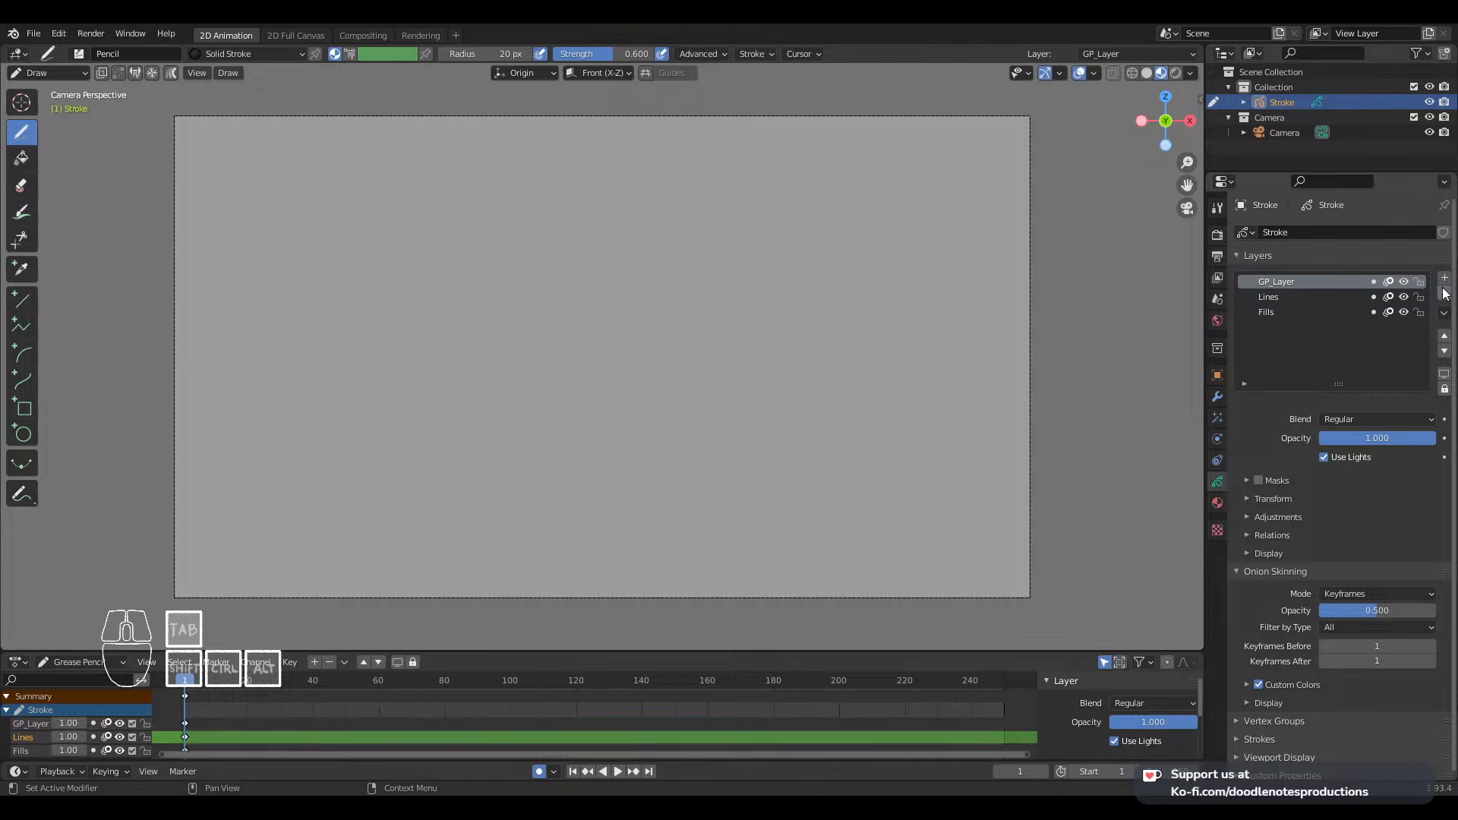
double_click(1332, 284)
type("Sketch")
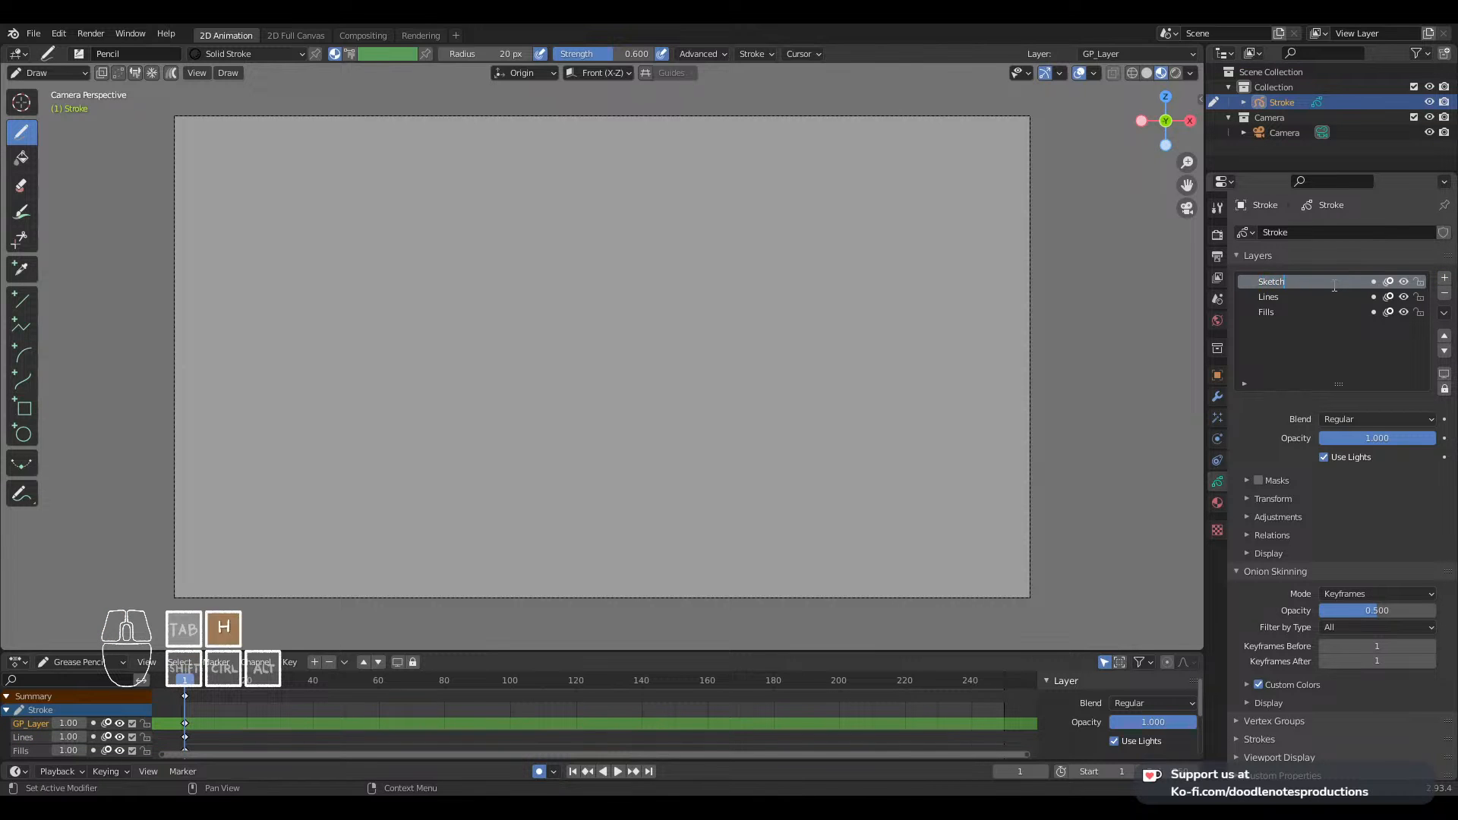
key("Return")
Step: Start saving the file and browse to the ARTWORKS folder inside 1_THE UNDERLAND PROJECT's BLENDER PROJECTS folder
key("ctrl+s")
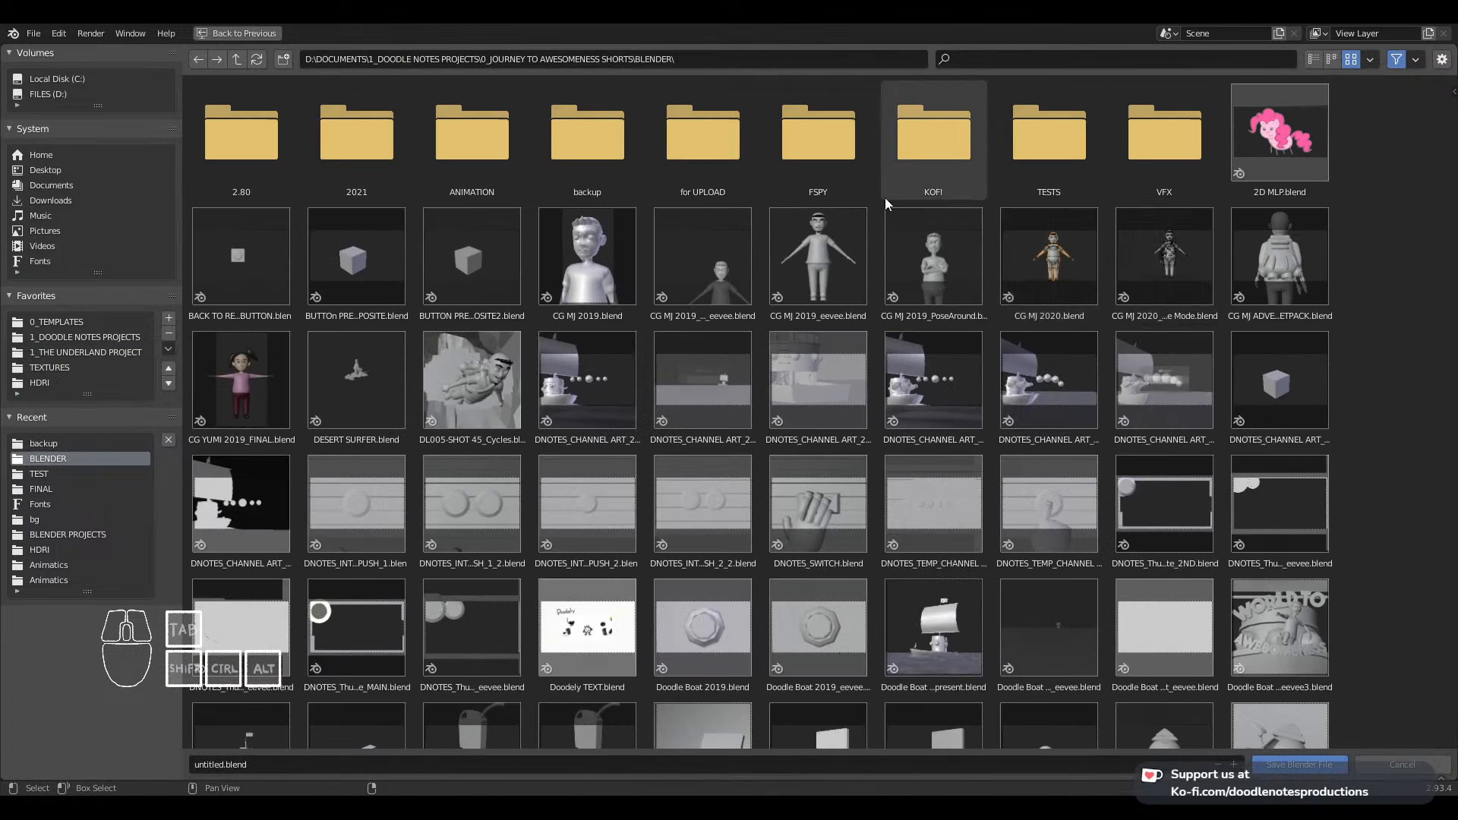
left_click(85, 336)
left_click(88, 353)
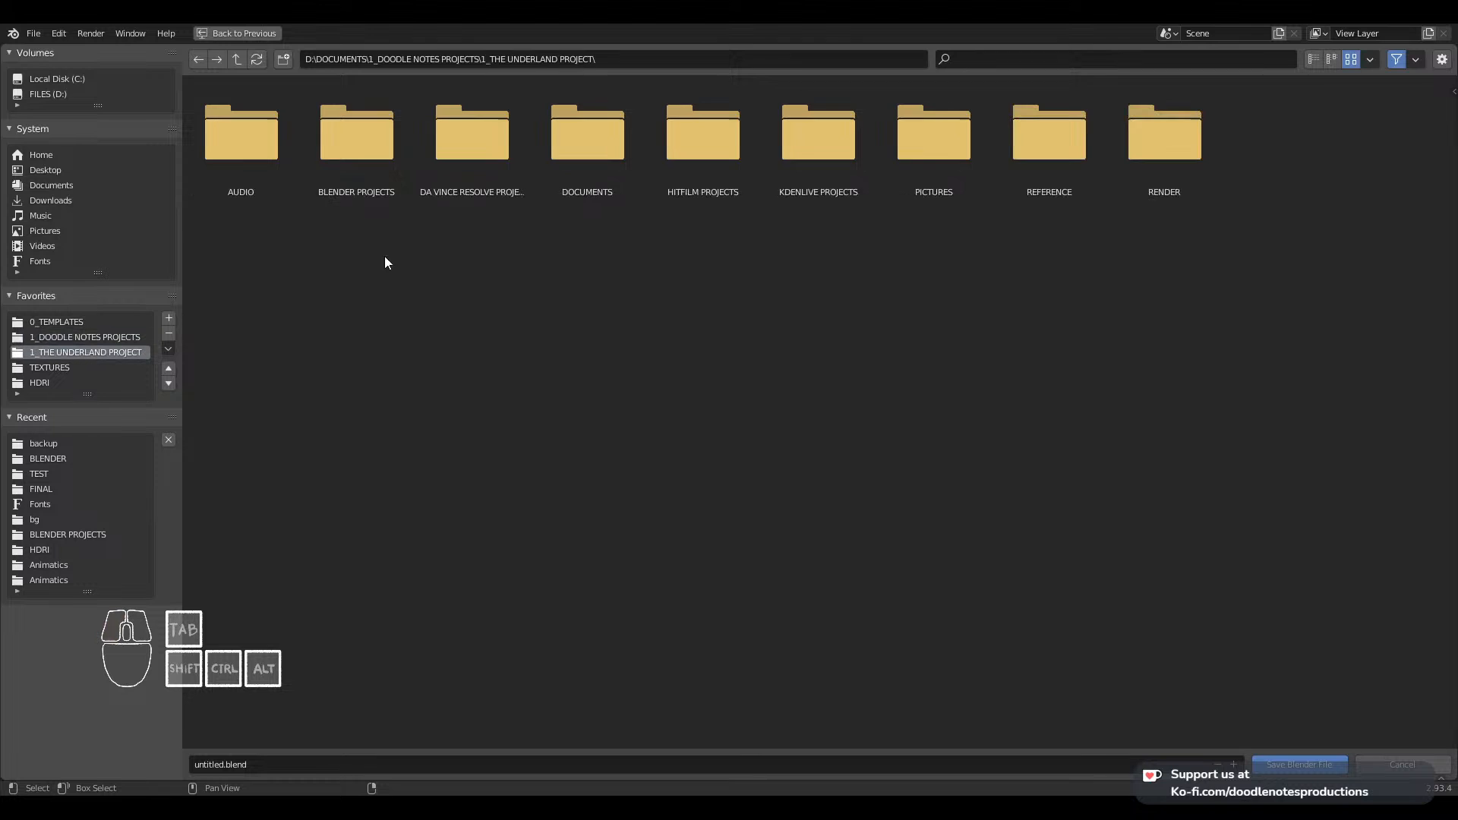
double_click(362, 174)
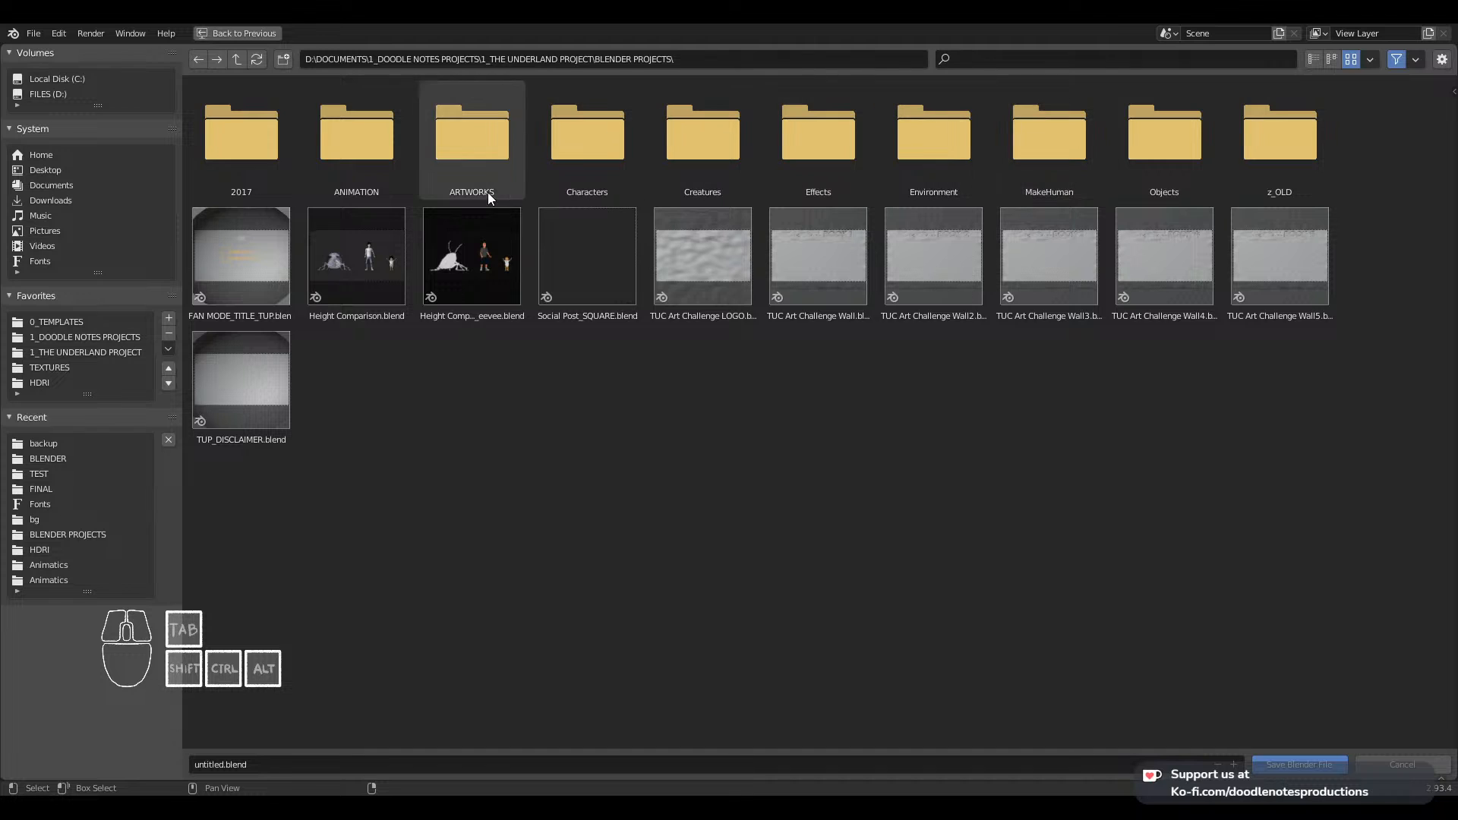
left_click(449, 158)
double_click(449, 158)
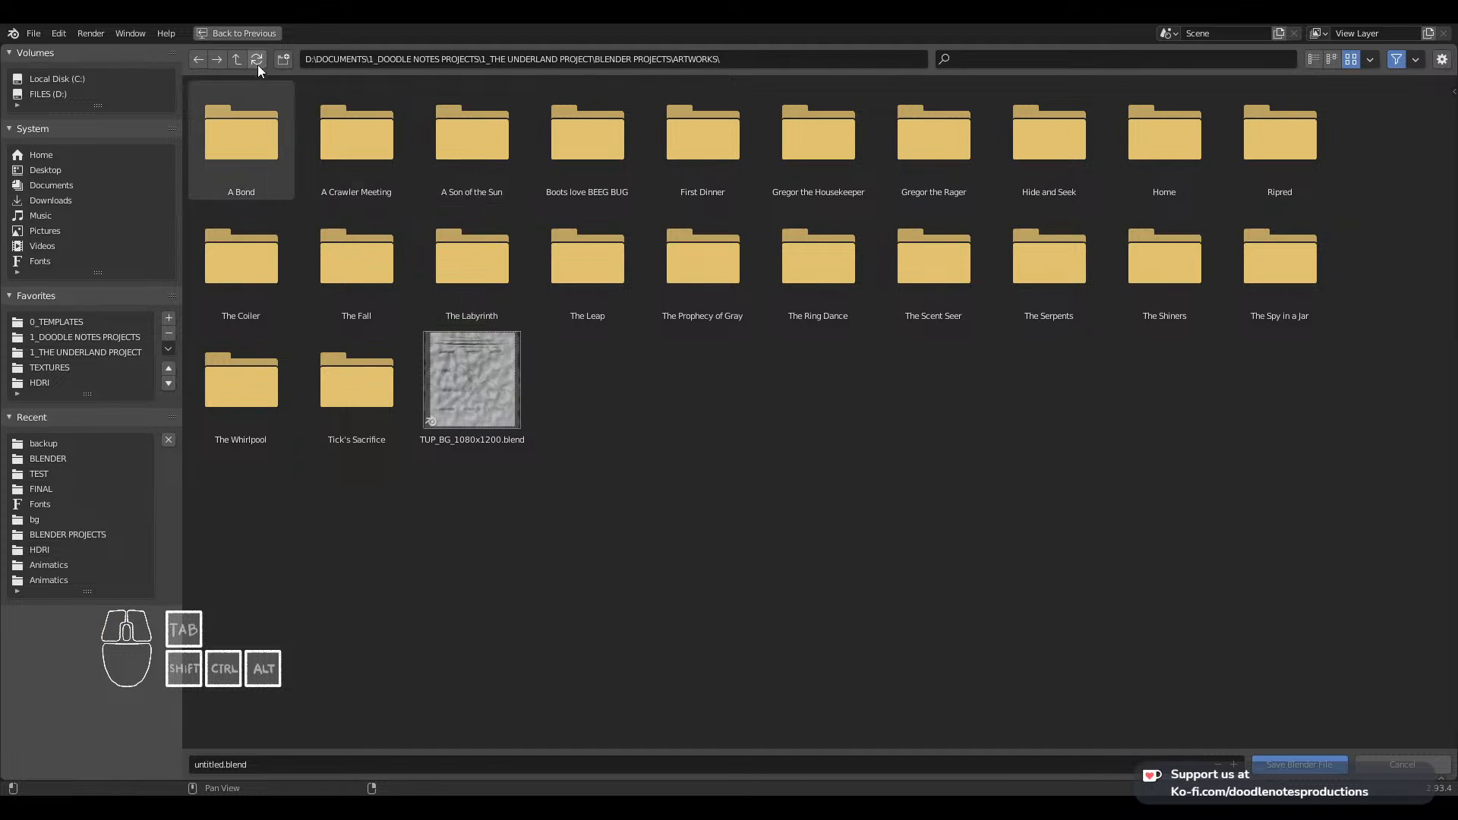
Step: Create a folder named The Bane inside ARTWORKS and open it
left_click(282, 61)
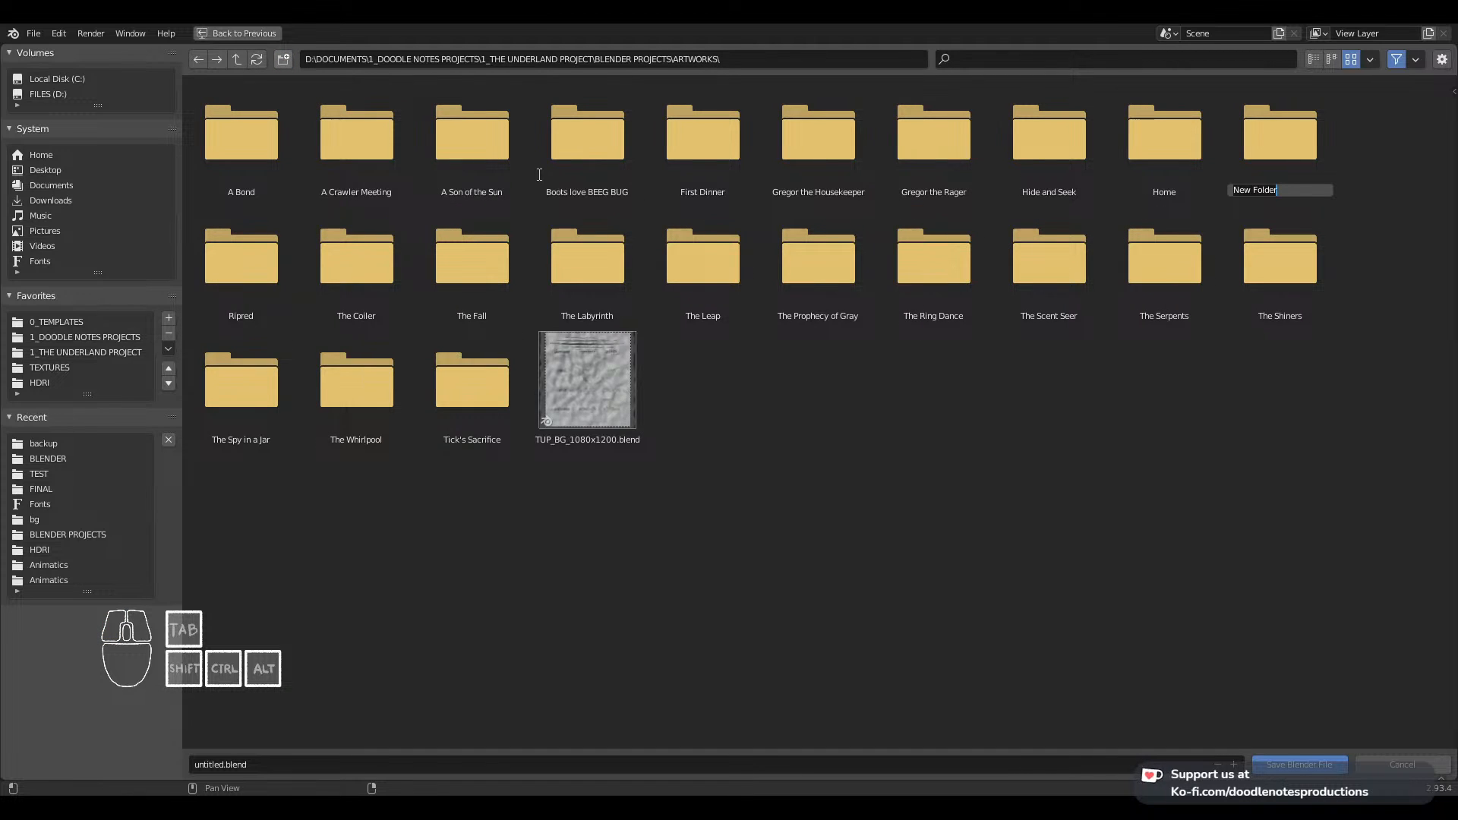
type("The Bane")
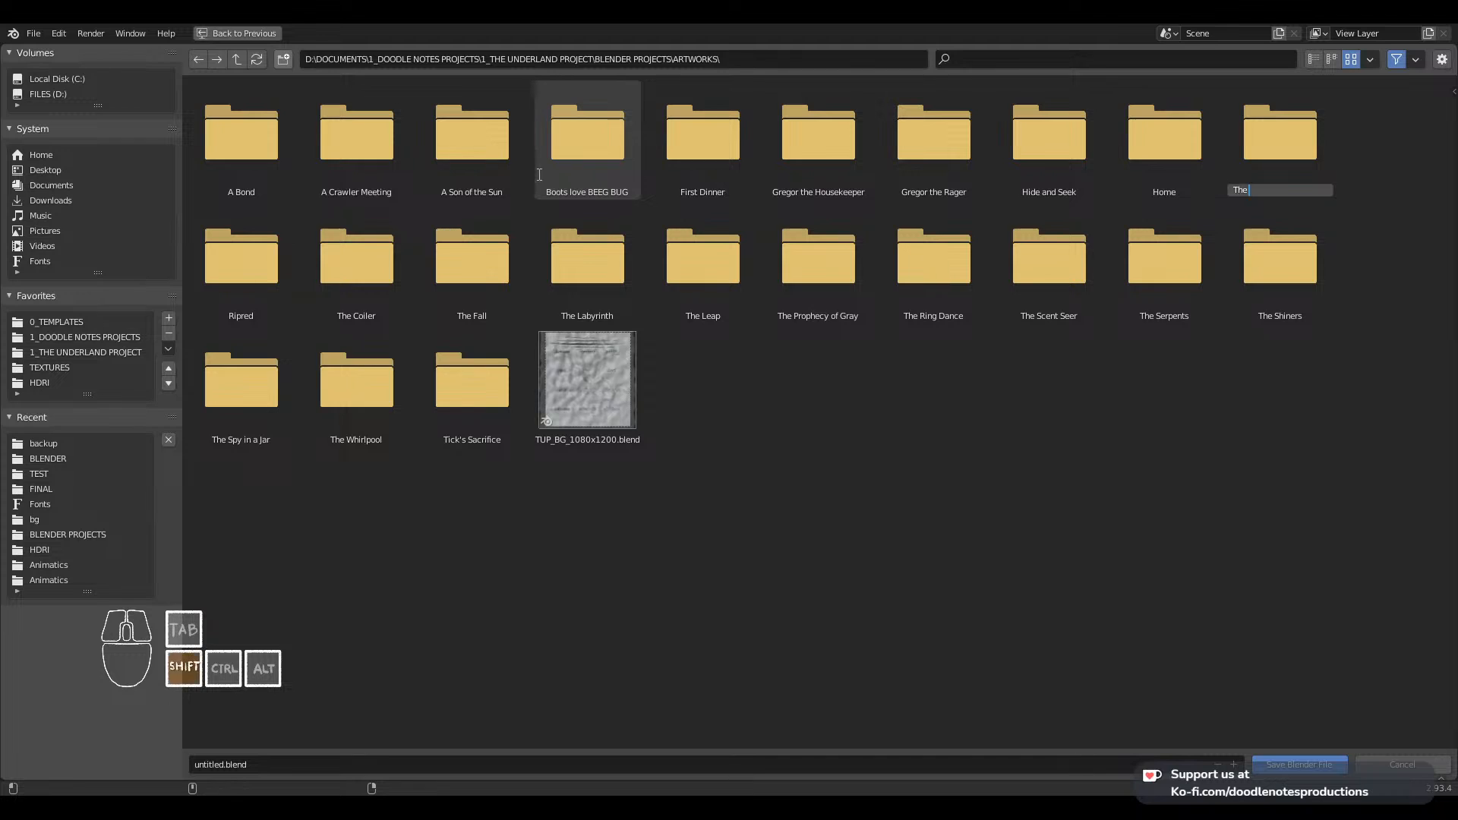
key("Return")
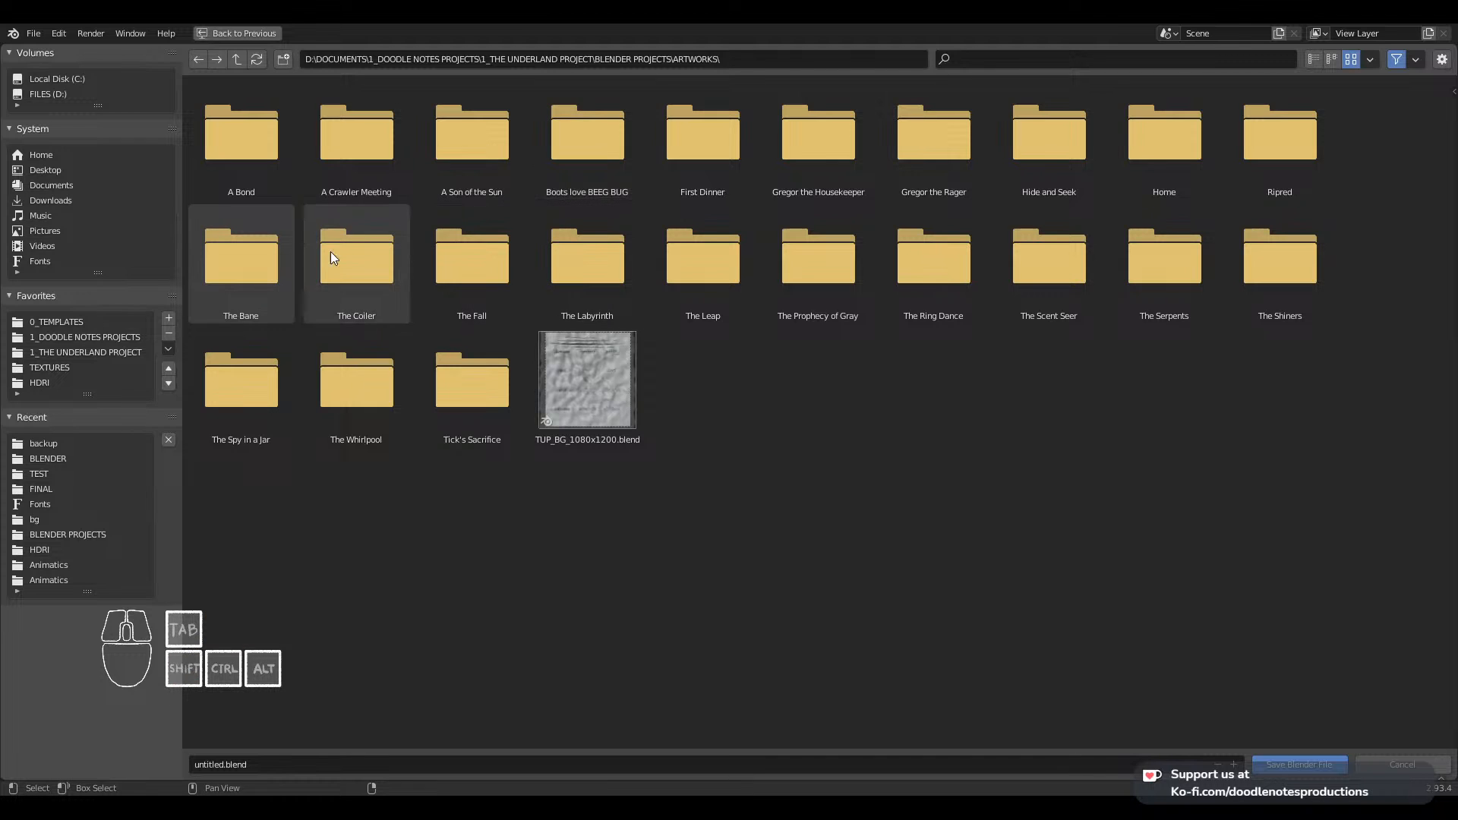
double_click(254, 246)
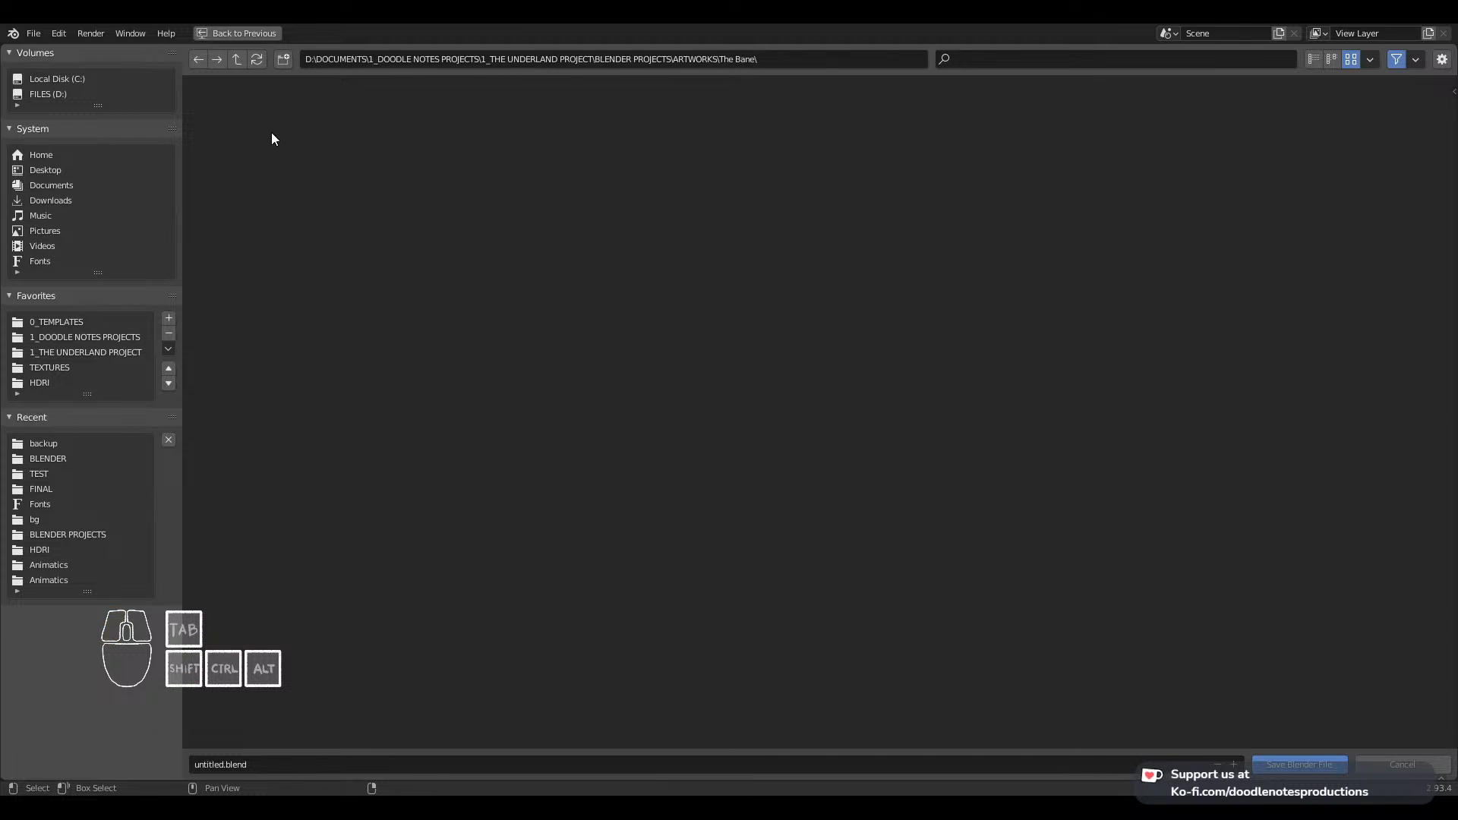
Step: Save the Blender file as The Bane in the new folder
left_click(257, 761)
type("The Bane")
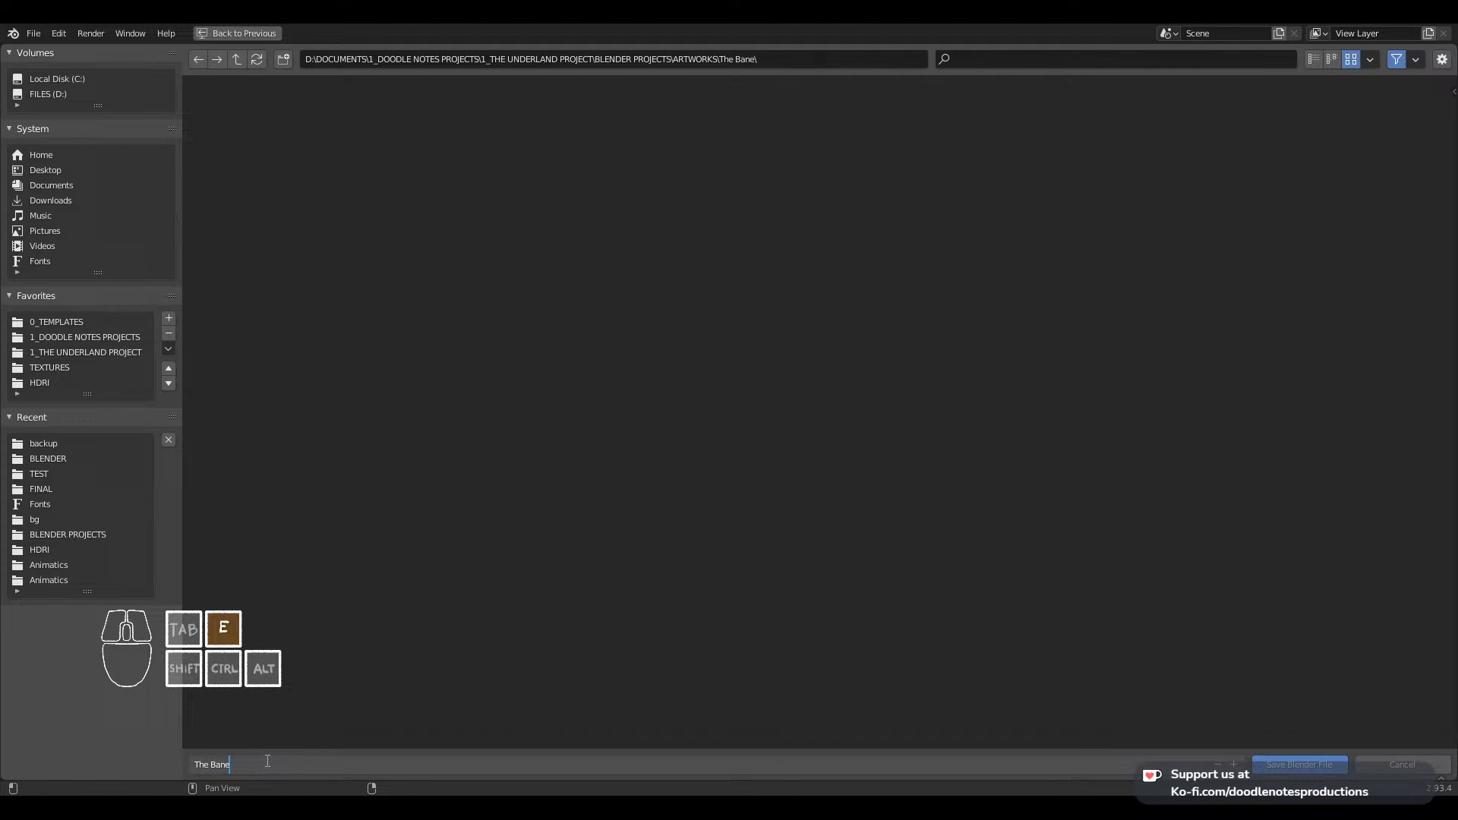
key("Return")
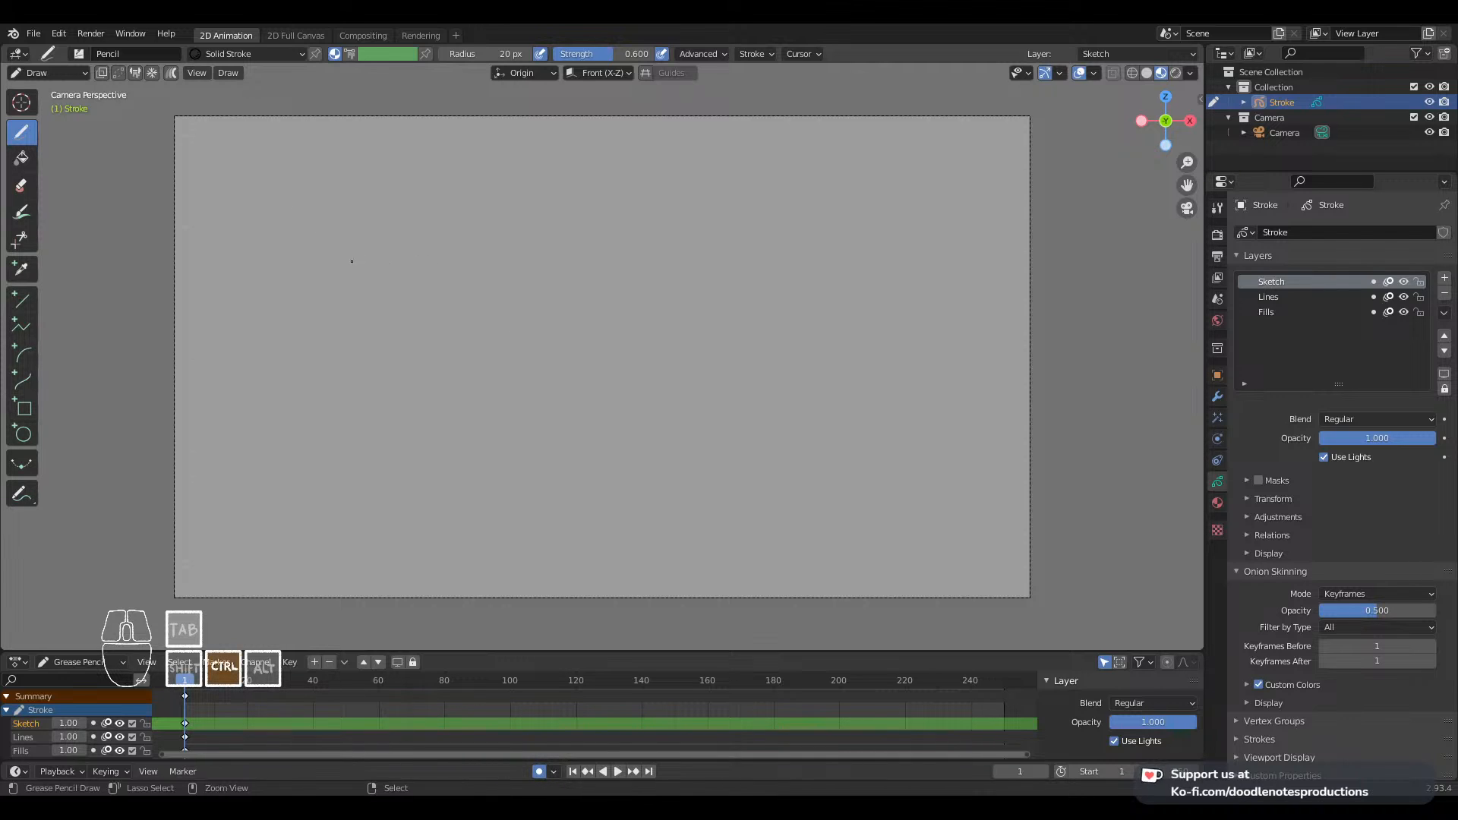
Step: Set the pencil radius to 43 px and sketch a long curve sweeping from the frame's upper middle to its lower left
middle_click_drag(344, 297, 381, 257, "ctrl")
middle_click_drag(387, 285, 360, 254, "ctrl")
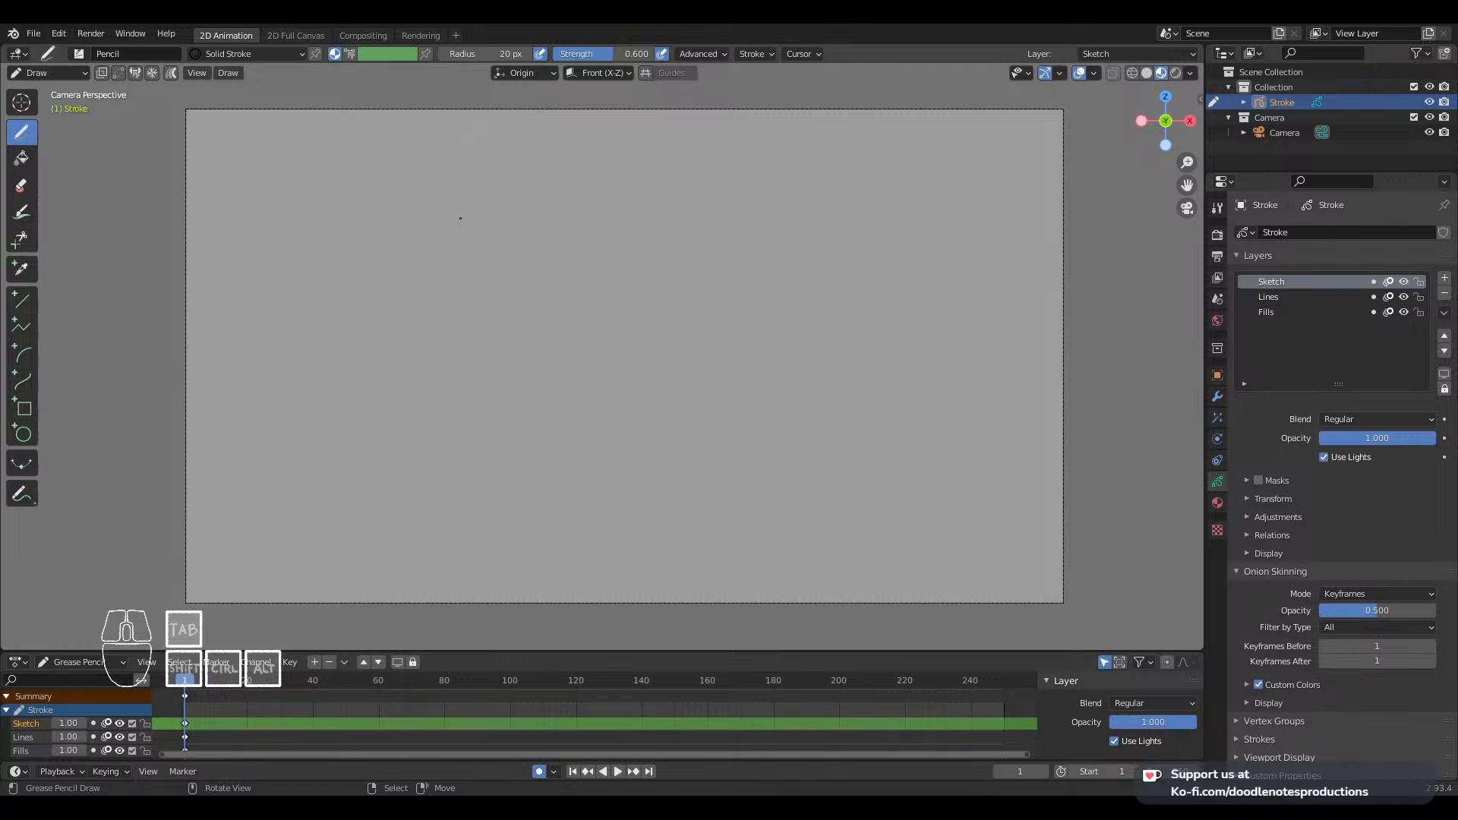
mouse_move(381, 274)
middle_mouse_down("ctrl")
mouse_move(400, 267)
mouse_move(378, 288)
mouse_move(388, 276)
middle_mouse_up("ctrl")
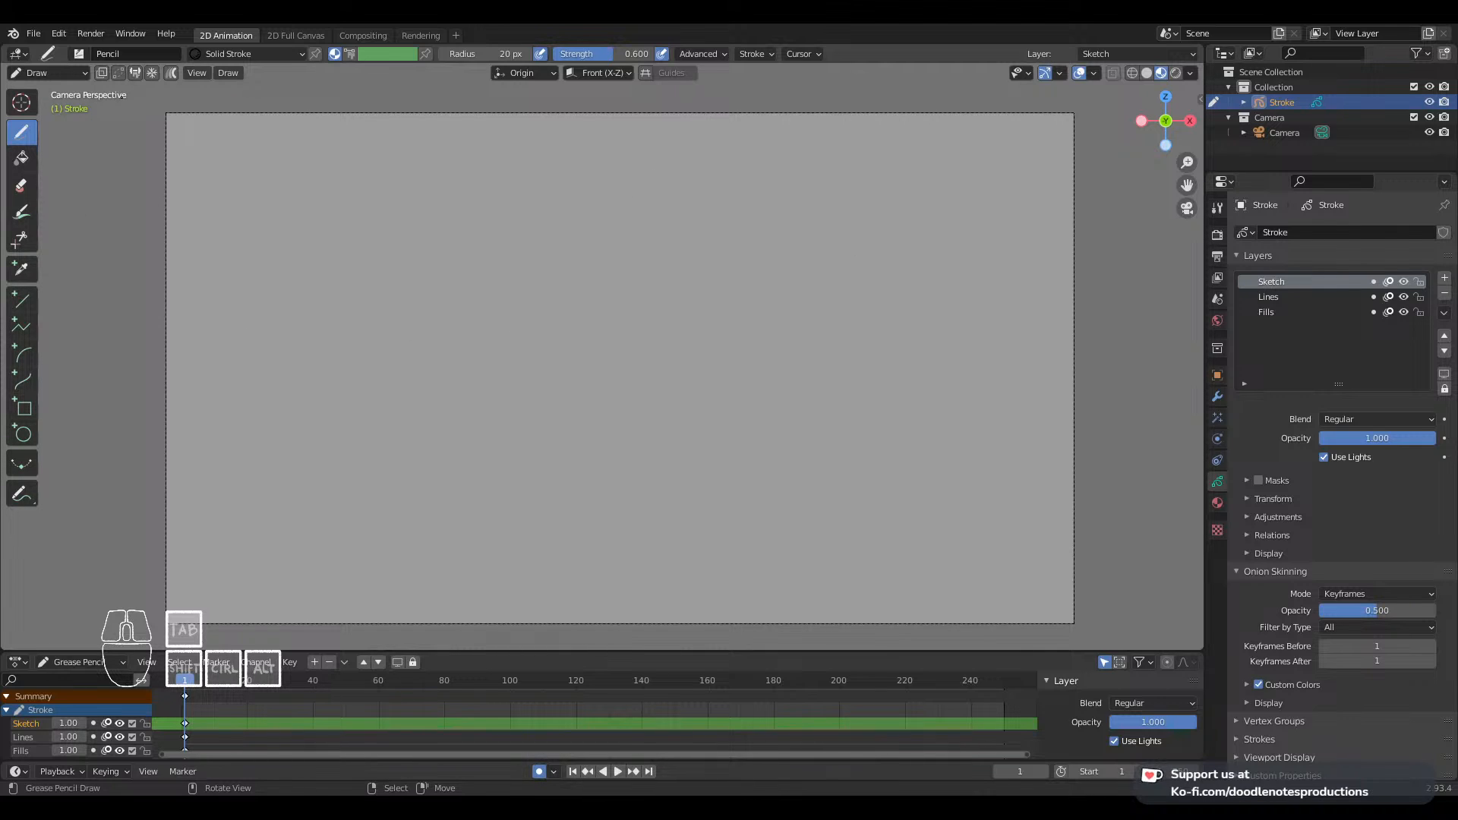
left_click_drag(485, 58, 510, 52)
mouse_move(763, 121)
left_mouse_down()
mouse_move(771, 176)
mouse_move(733, 384)
mouse_move(683, 472)
mouse_move(586, 579)
mouse_move(395, 681)
mouse_move(498, 623)
left_mouse_up()
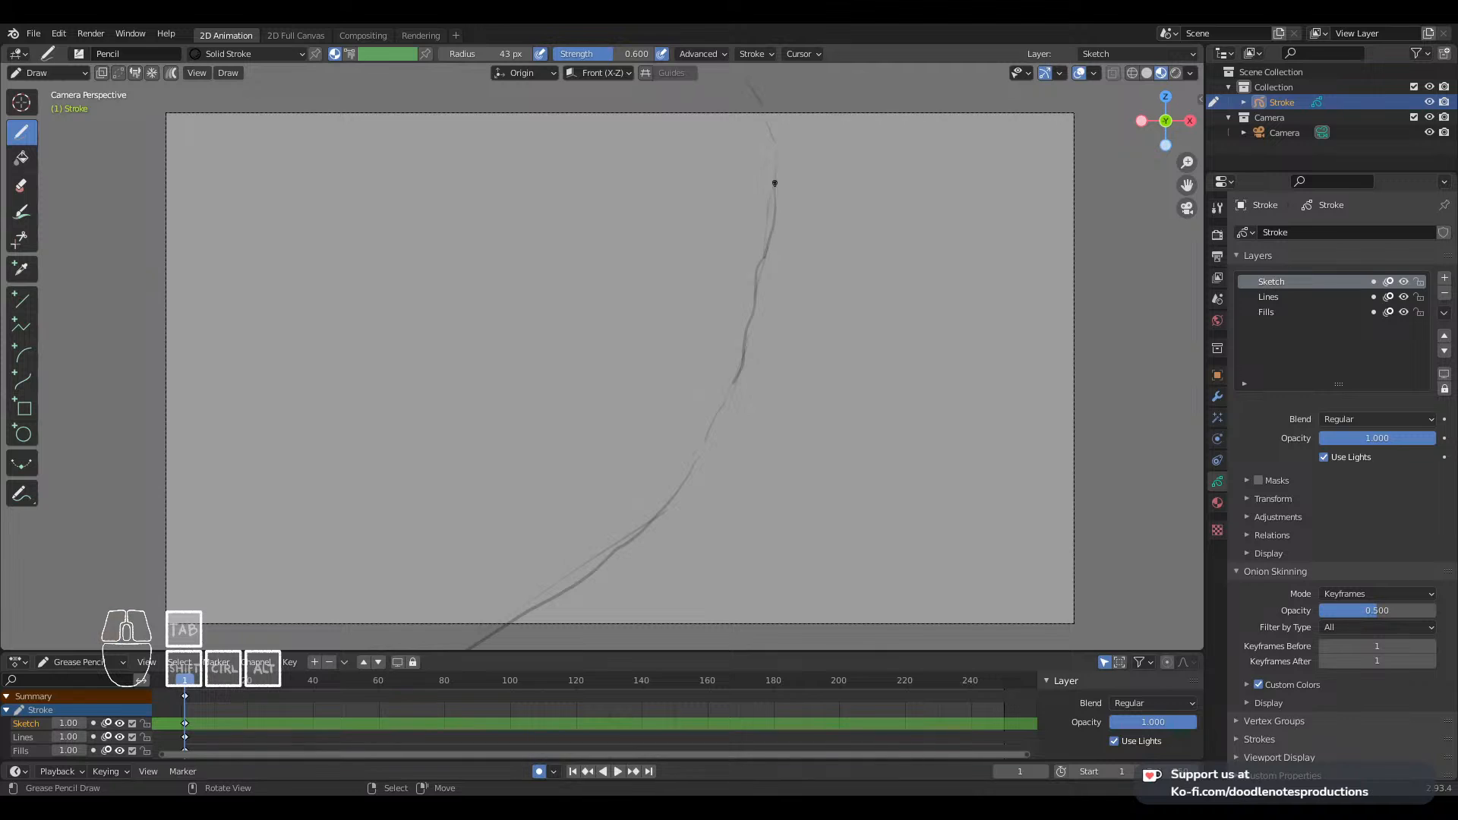
left_click_drag(735, 79, 774, 143)
left_click_drag(748, 416, 746, 427)
Step: Sketch and reinforce a second long curve to the right of the first, running the full height of the frame
left_click_drag(910, 129, 909, 366)
left_click_drag(907, 389, 905, 416)
left_click_drag(903, 431, 879, 510)
left_click_drag(876, 526, 794, 651)
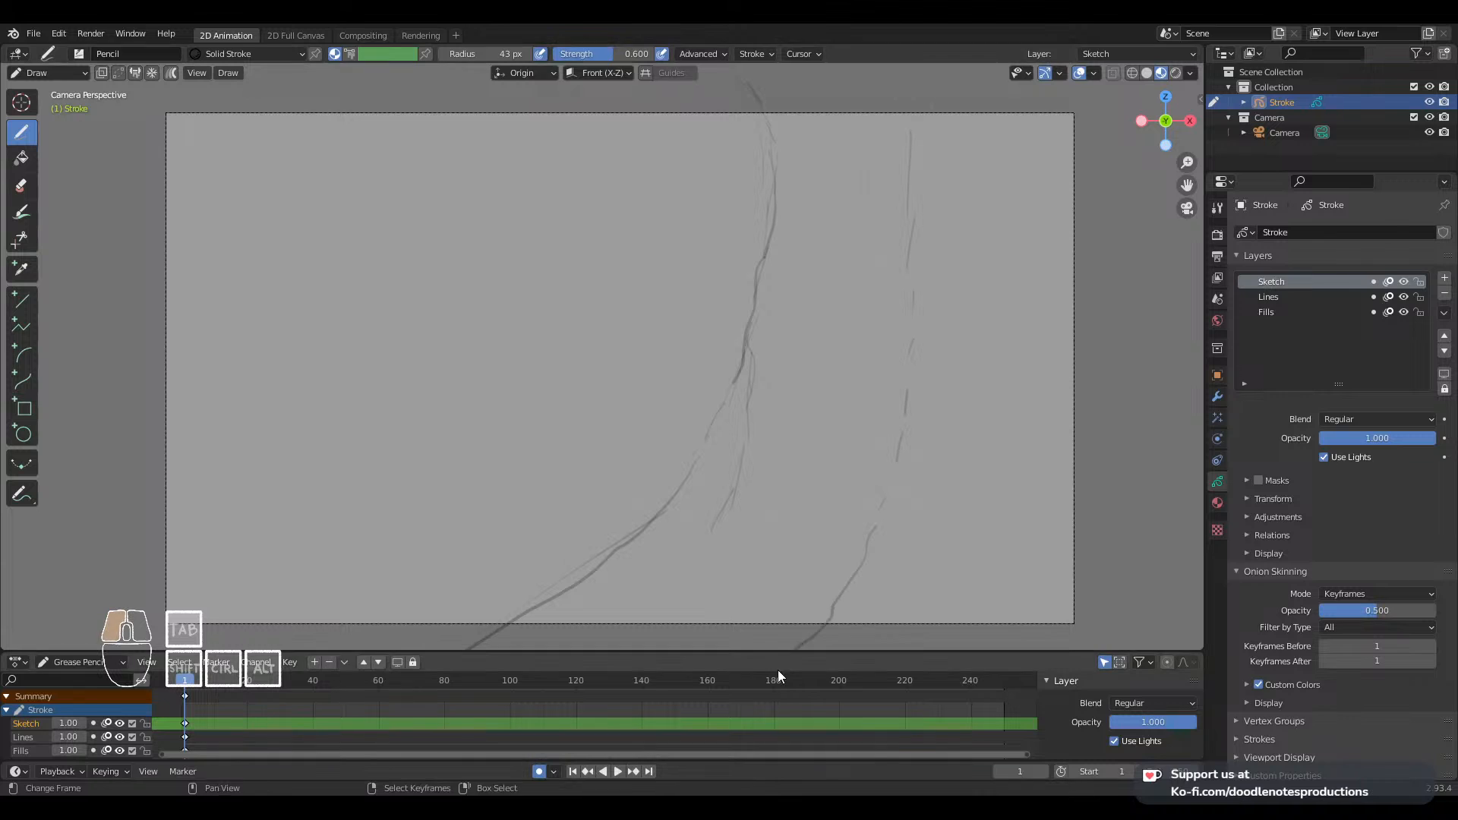
left_click_drag(858, 551, 896, 438)
left_click_drag(902, 408, 911, 107)
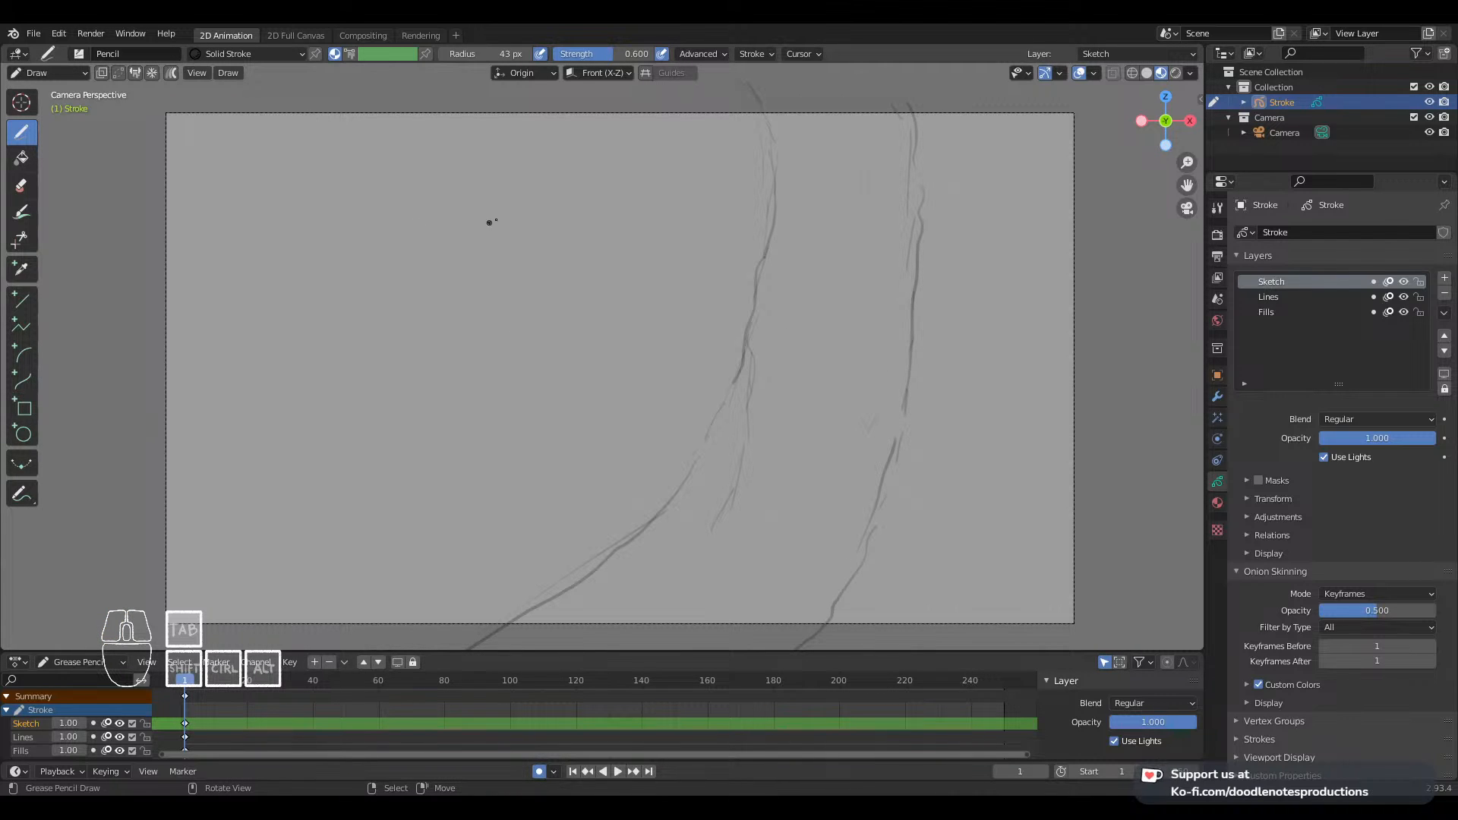
Step: Sketch a rough circle for the character's head in the left half of the frame with several overlapping strokes
mouse_move(526, 193)
left_mouse_down()
mouse_move(468, 240)
mouse_move(488, 319)
left_mouse_up()
mouse_move(465, 255)
left_mouse_down()
mouse_move(531, 186)
mouse_move(574, 193)
left_mouse_up()
mouse_move(464, 239)
left_mouse_down()
mouse_move(464, 304)
mouse_move(495, 345)
left_mouse_up()
left_click_drag(498, 356, 608, 348)
mouse_move(490, 204)
left_mouse_down()
mouse_move(608, 188)
mouse_move(528, 343)
left_mouse_up()
mouse_move(479, 228)
left_mouse_down()
mouse_move(511, 335)
mouse_move(639, 258)
mouse_move(458, 338)
mouse_move(623, 346)
left_mouse_up()
mouse_move(477, 241)
left_mouse_down()
mouse_move(567, 196)
mouse_move(633, 273)
mouse_move(606, 344)
left_mouse_up()
mouse_move(486, 215)
left_mouse_down()
mouse_move(456, 266)
mouse_move(558, 361)
mouse_move(573, 354)
left_mouse_up()
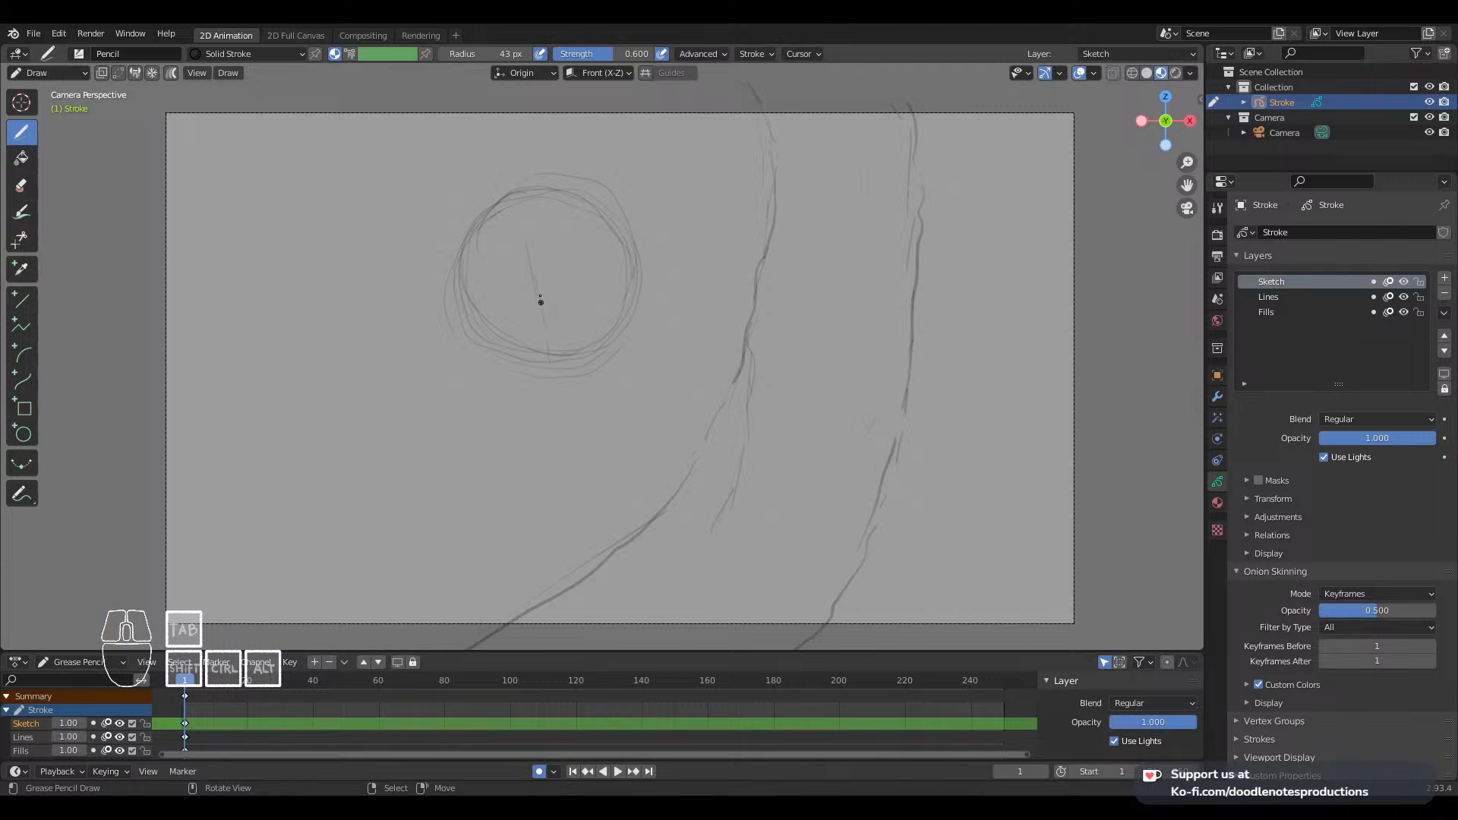
Step: Sketch the face's vertical center line, the rounded muzzle below the head circle, and the cheek line beside it
mouse_move(529, 252)
left_mouse_down()
mouse_move(562, 372)
mouse_move(536, 289)
left_mouse_up()
mouse_move(555, 371)
left_mouse_down()
mouse_move(559, 395)
mouse_move(524, 401)
mouse_move(557, 415)
mouse_move(575, 392)
mouse_move(585, 417)
left_mouse_up()
mouse_move(489, 328)
left_mouse_down()
mouse_move(501, 395)
mouse_move(563, 431)
mouse_move(623, 353)
left_mouse_up()
mouse_move(605, 303)
left_mouse_down()
mouse_move(622, 383)
mouse_move(634, 274)
left_mouse_up()
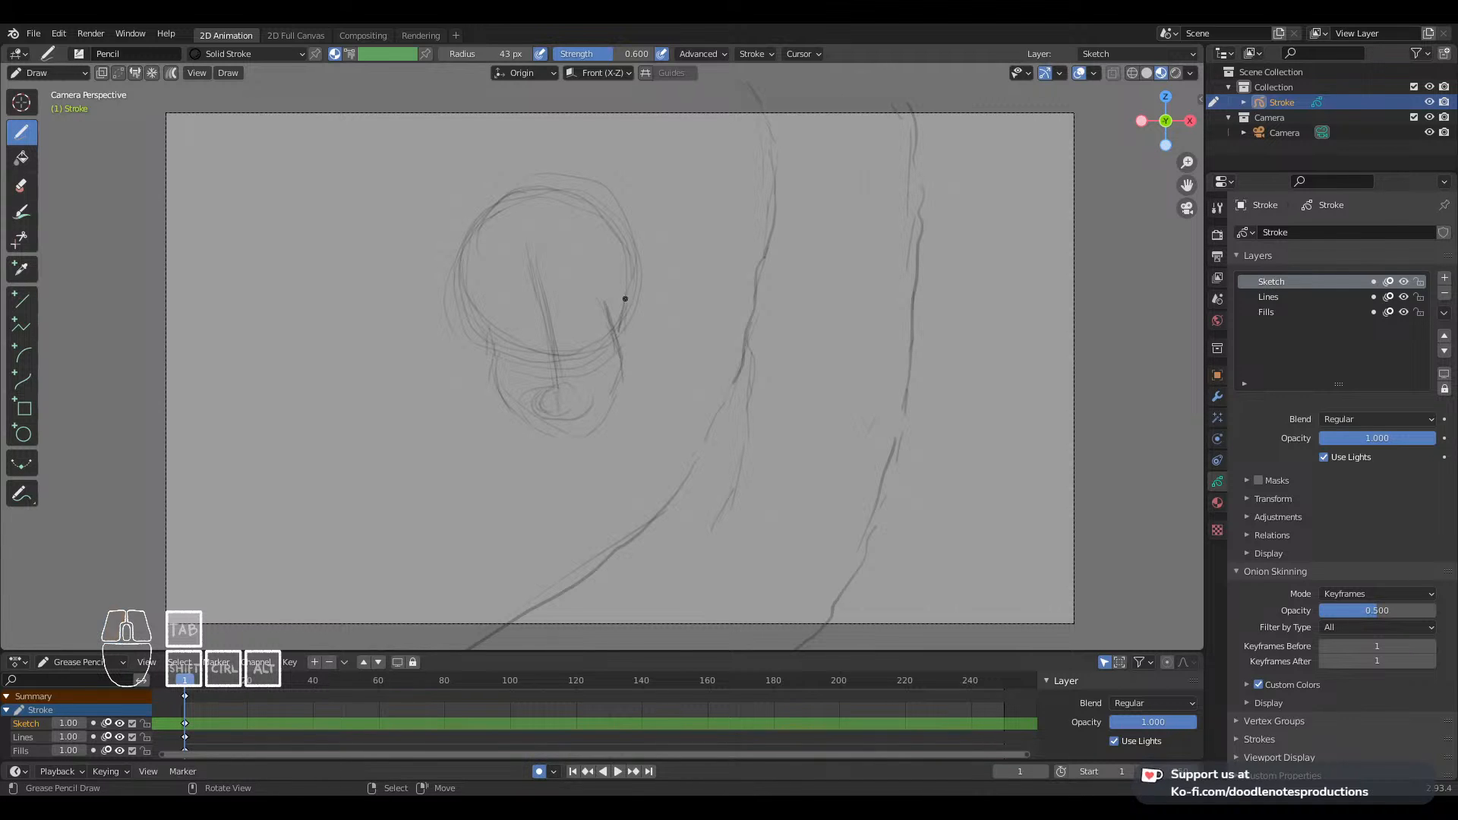
Step: Reinforce the outline of the head circle and sketch the horizontal eye guideline across the face
left_click_drag(622, 328, 635, 265)
left_click_drag(463, 282, 495, 205)
mouse_move(454, 267)
left_mouse_down()
mouse_move(521, 174)
mouse_move(581, 181)
left_mouse_up()
left_click_drag(503, 304, 588, 287)
Step: Sketch the outer body contour from the neck to the frame's lower edge and the near arm angled toward the inner curve
left_click_drag(484, 384, 451, 453)
left_click_drag(459, 574, 455, 636)
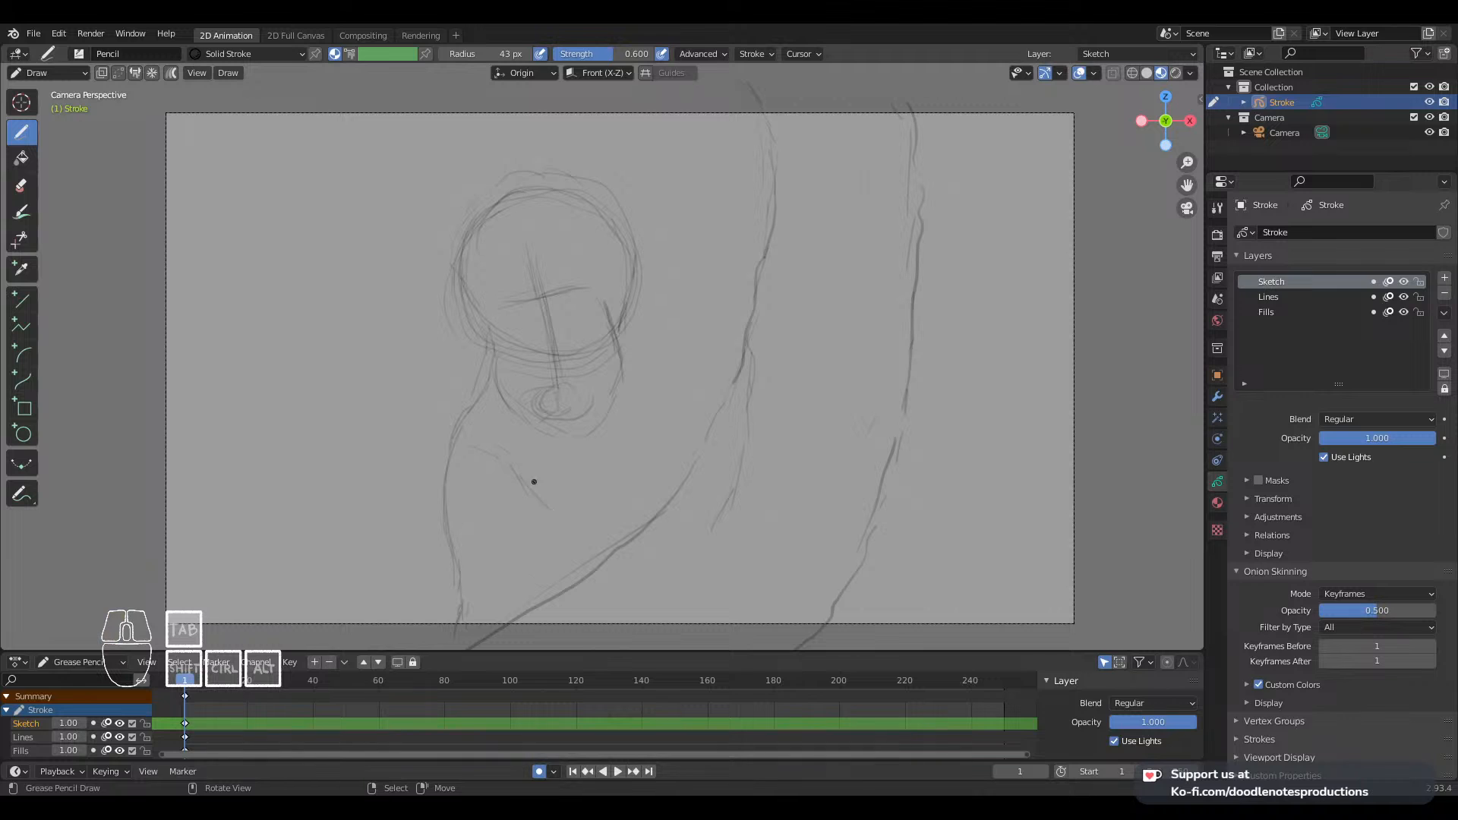
mouse_move(534, 482)
left_mouse_down()
mouse_move(566, 529)
mouse_move(575, 583)
mouse_move(590, 549)
mouse_move(544, 505)
mouse_move(595, 569)
left_mouse_up()
middle_click_drag(564, 532, 606, 443)
key("KP_0")
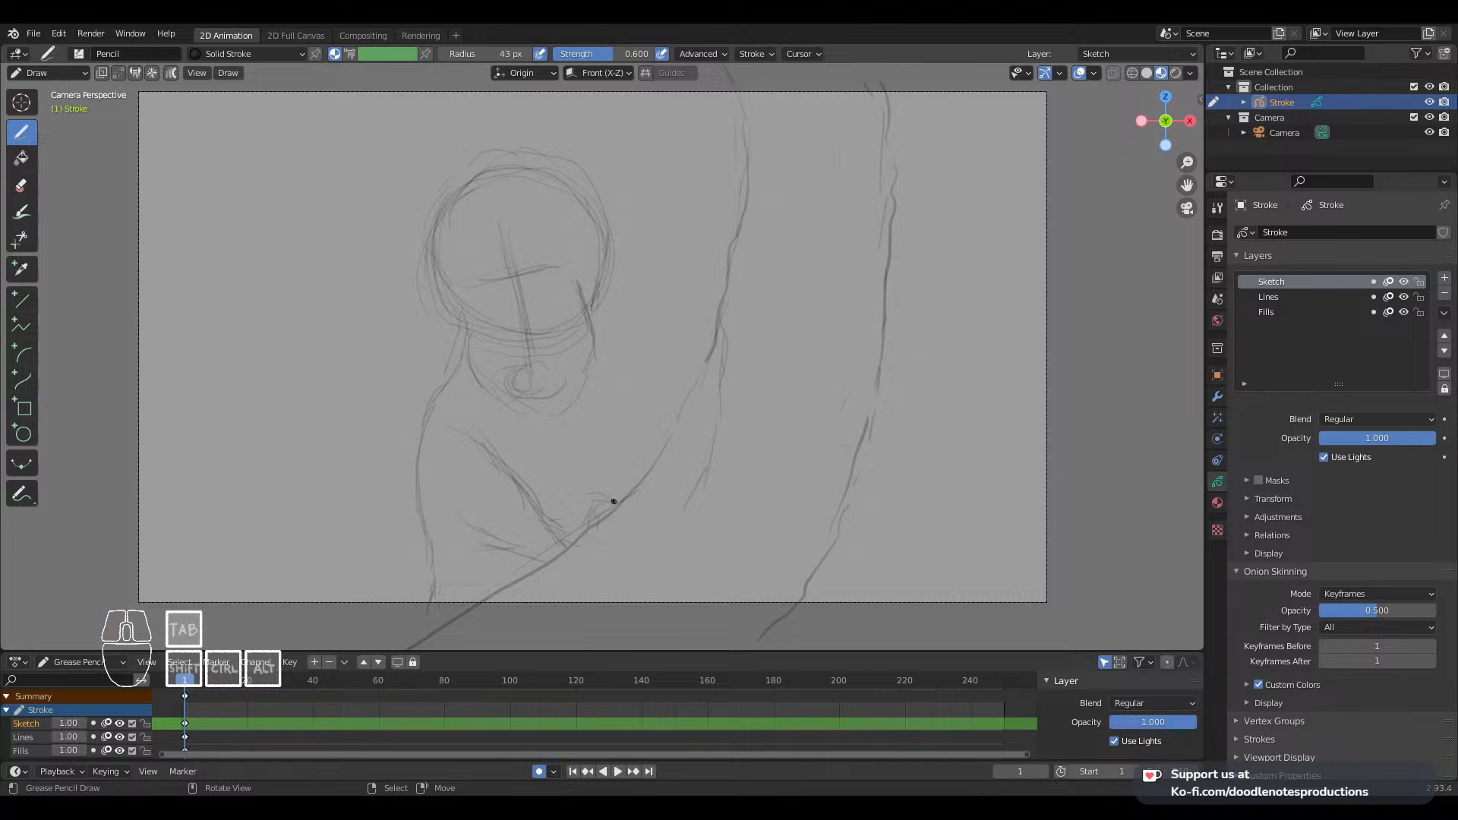
Step: Sketch the near paw with its fingers resting on the inner curve at the end of the arm
left_click_drag(597, 497, 641, 534)
mouse_move(616, 516)
left_mouse_down()
mouse_move(640, 531)
mouse_move(592, 520)
mouse_move(581, 542)
left_mouse_up()
mouse_move(604, 484)
left_mouse_down()
mouse_move(601, 497)
mouse_move(617, 478)
mouse_move(655, 507)
mouse_move(641, 504)
mouse_move(669, 497)
left_mouse_up()
Step: Sketch the far arm sloping down from the muzzle and its paw gripping the inner curve
middle_click_drag(631, 338, 629, 335, "shift")
mouse_move(590, 338)
left_mouse_down()
mouse_move(667, 416)
mouse_move(657, 428)
mouse_move(674, 423)
mouse_move(686, 459)
left_mouse_up()
left_click_drag(663, 400, 686, 424)
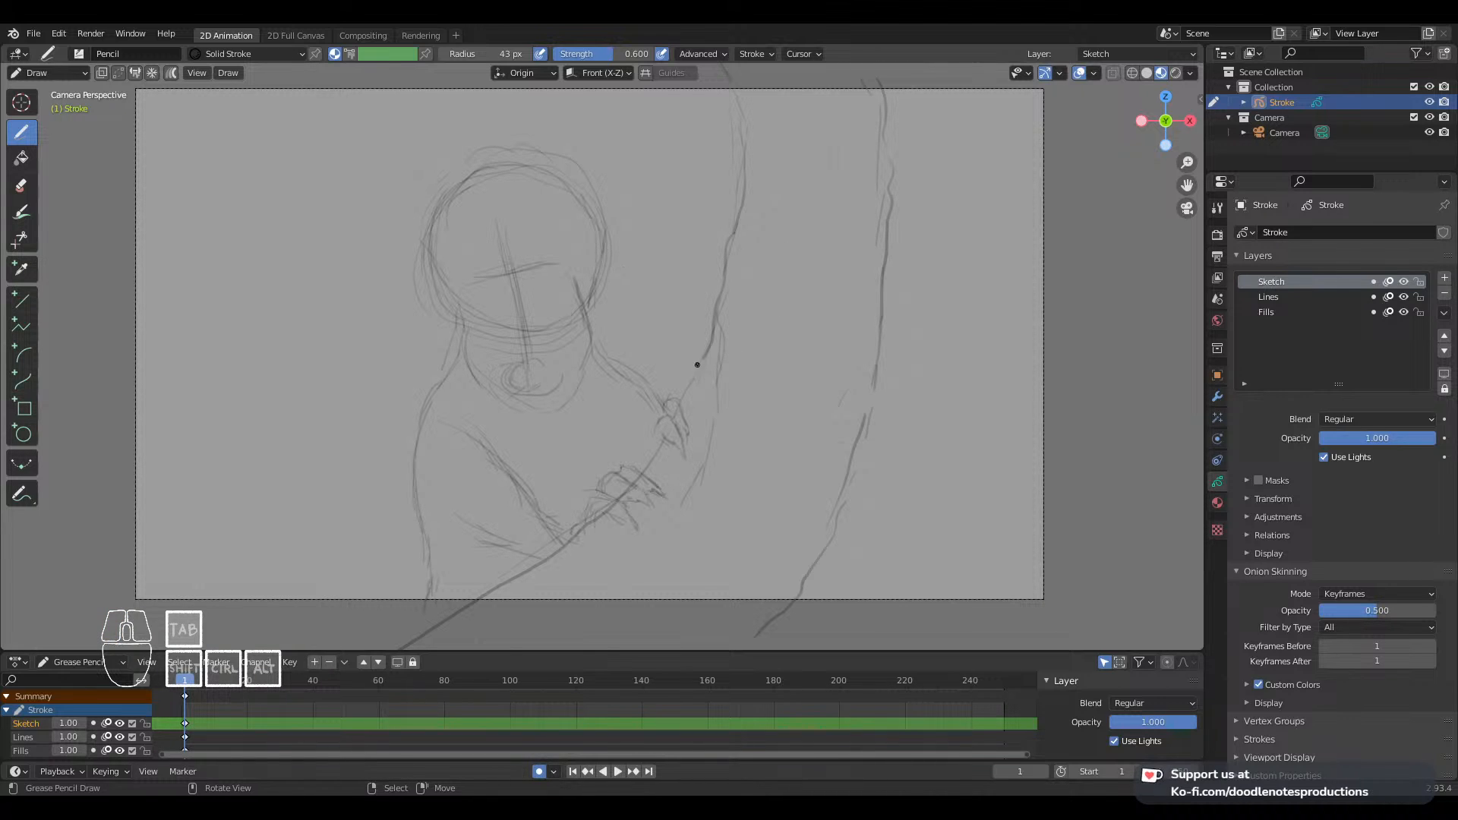
mouse_move(675, 398)
left_mouse_down()
mouse_move(681, 386)
mouse_move(691, 414)
mouse_move(666, 405)
mouse_move(651, 460)
left_mouse_up()
Step: Sketch a large rounded ear on the left side of the character's head and darken its outline
middle_click_drag(567, 262, 554, 244, "shift")
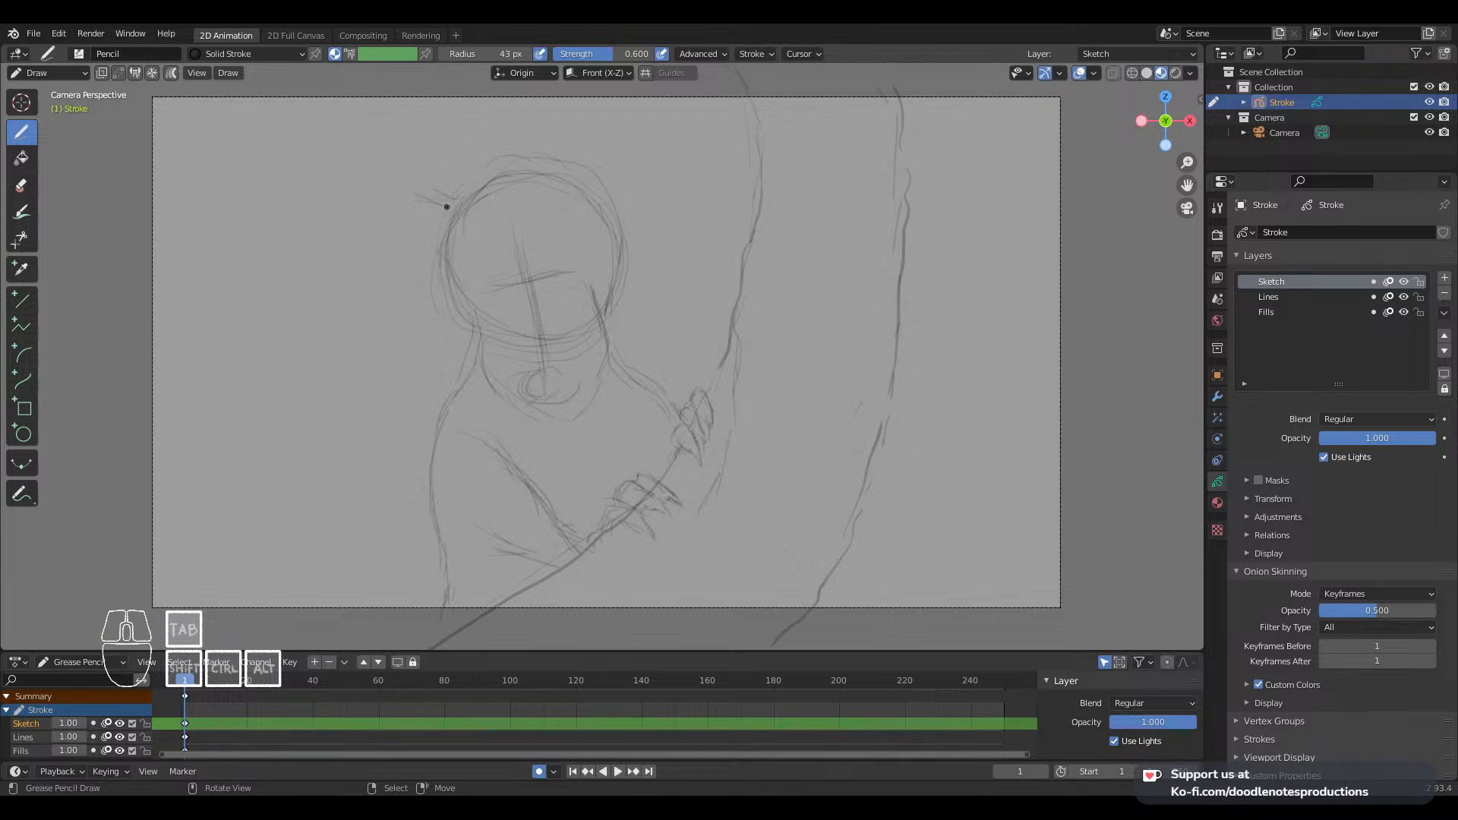
mouse_move(447, 207)
left_mouse_down()
mouse_move(417, 186)
mouse_move(397, 211)
mouse_move(390, 326)
mouse_move(380, 258)
left_mouse_up()
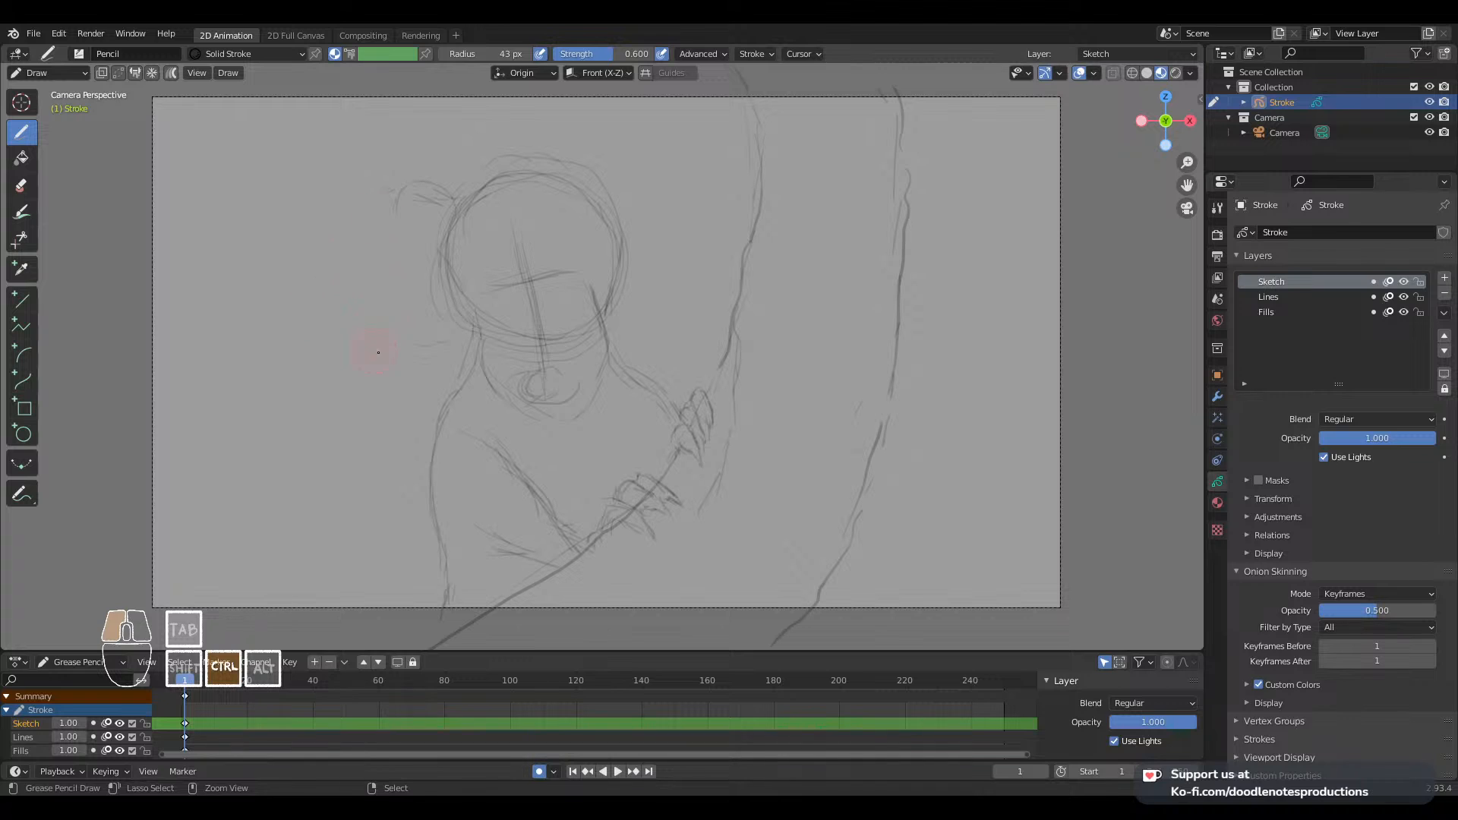
mouse_move(403, 199)
left_mouse_down()
mouse_move(407, 261)
mouse_move(447, 300)
left_mouse_up()
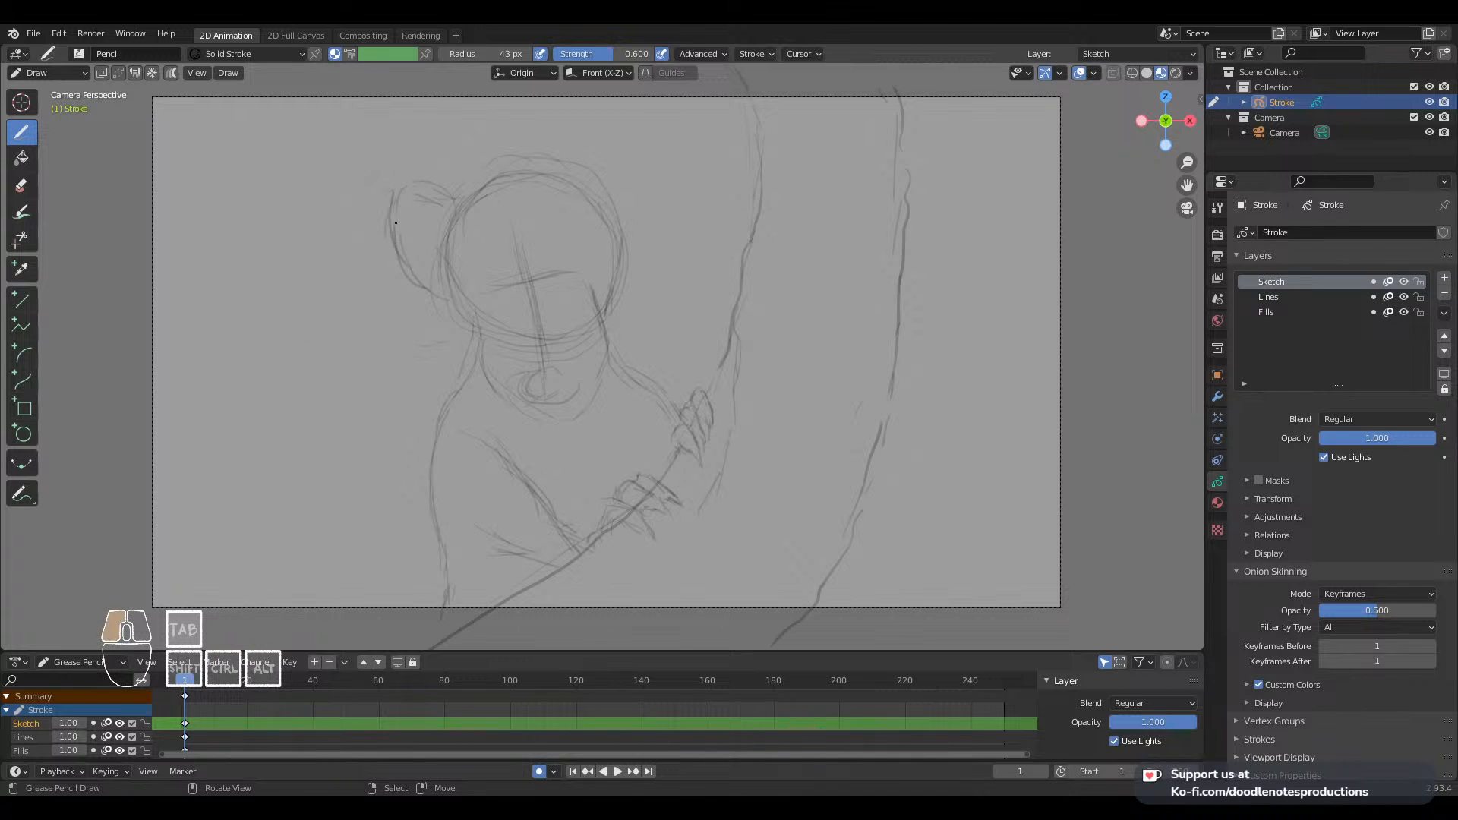
mouse_move(425, 185)
left_mouse_down()
mouse_move(398, 192)
mouse_move(395, 235)
left_mouse_up()
mouse_move(394, 228)
left_mouse_down()
mouse_move(407, 270)
mouse_move(442, 302)
left_mouse_up()
Step: Sketch the second rounded ear on the upper right side of the character's head
mouse_move(582, 174)
left_mouse_down()
mouse_move(606, 157)
mouse_move(623, 167)
left_mouse_up()
mouse_move(628, 148)
left_mouse_down()
mouse_move(639, 185)
mouse_move(624, 259)
left_mouse_up()
left_click_drag(639, 190, 624, 248)
mouse_move(636, 214)
left_mouse_down()
mouse_move(638, 183)
mouse_move(583, 164)
mouse_move(586, 223)
left_mouse_up()
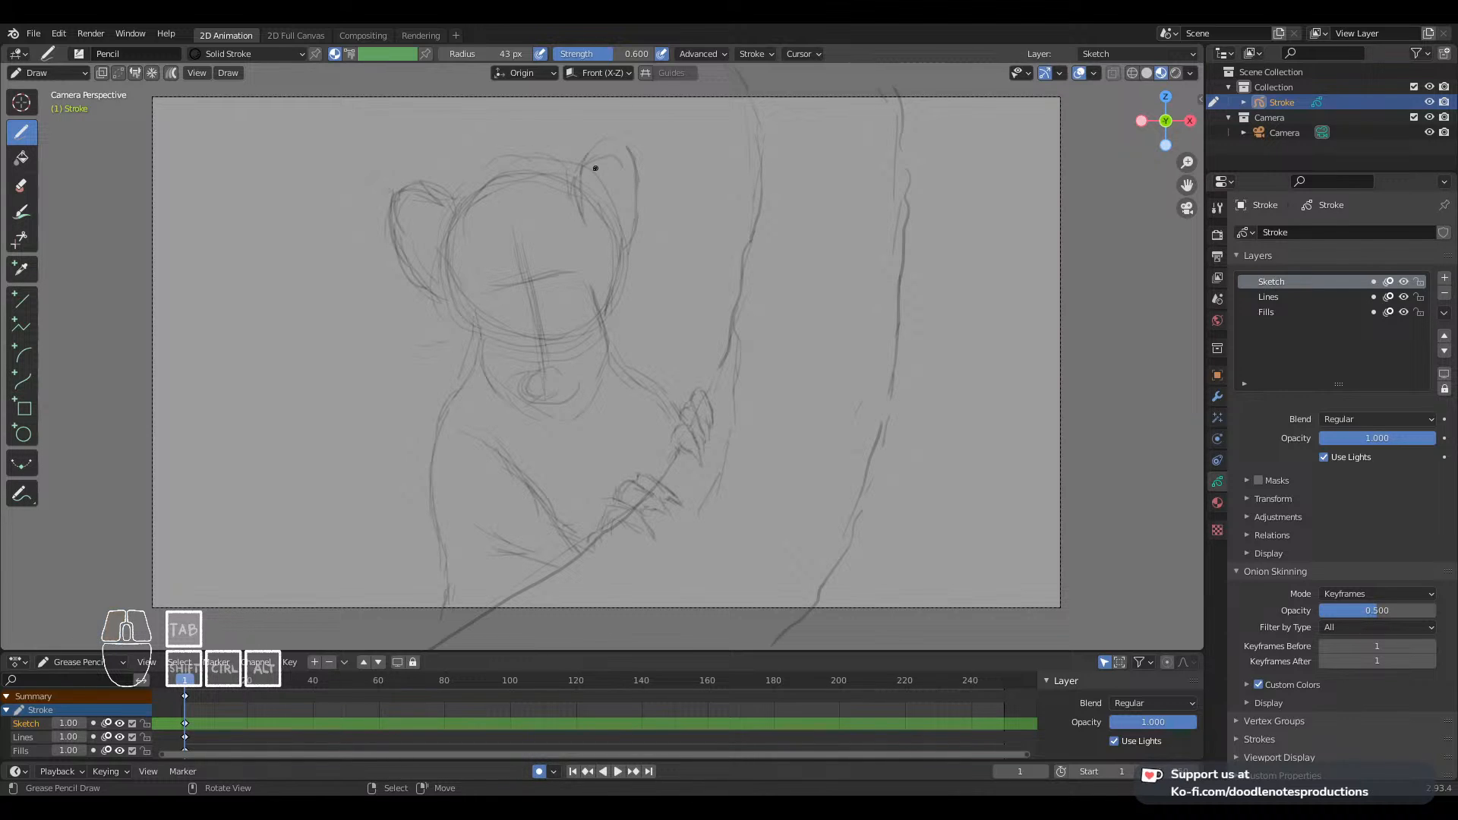
Step: Darken the outline and inner edge of the right ear and thicken the rim of the left ear
mouse_move(570, 170)
left_mouse_down()
mouse_move(572, 192)
mouse_move(632, 244)
left_mouse_up()
mouse_move(597, 147)
left_mouse_down()
mouse_move(579, 159)
mouse_move(578, 199)
left_mouse_up()
mouse_move(599, 145)
left_mouse_down()
mouse_move(580, 174)
mouse_move(600, 225)
left_mouse_up()
mouse_move(395, 196)
left_mouse_down()
mouse_move(442, 201)
mouse_move(458, 241)
mouse_move(398, 189)
mouse_move(438, 199)
mouse_move(453, 227)
mouse_move(397, 239)
mouse_move(418, 282)
left_mouse_up()
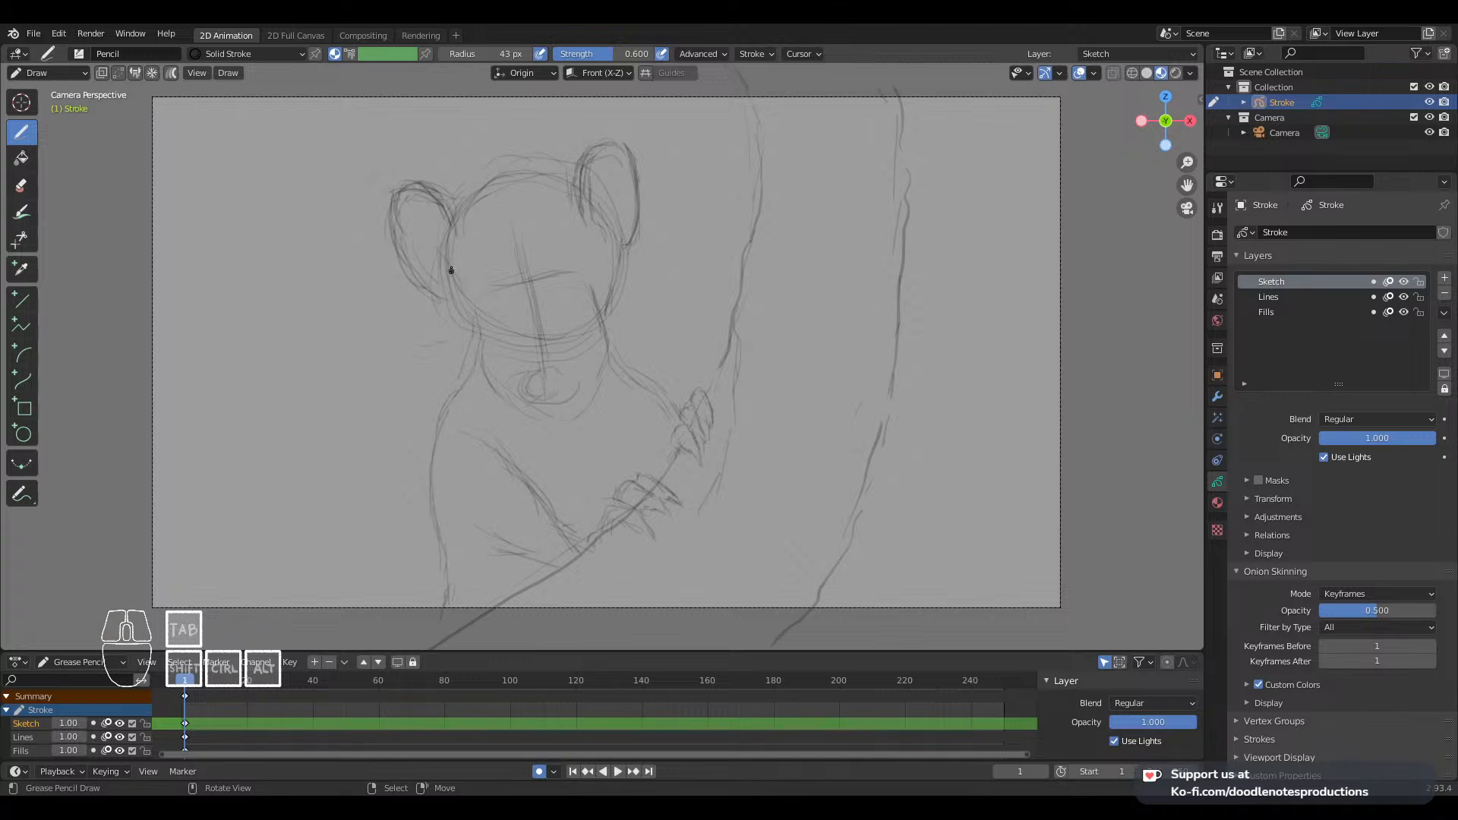
mouse_move(414, 186)
left_mouse_down()
mouse_move(455, 230)
mouse_move(452, 270)
mouse_move(432, 196)
mouse_move(439, 223)
left_mouse_up()
Step: Sketch jagged fur tufts on both cheeks and darken the left side of the muzzle
mouse_move(439, 290)
left_mouse_down()
mouse_move(449, 279)
mouse_move(463, 346)
mouse_move(481, 351)
left_mouse_up()
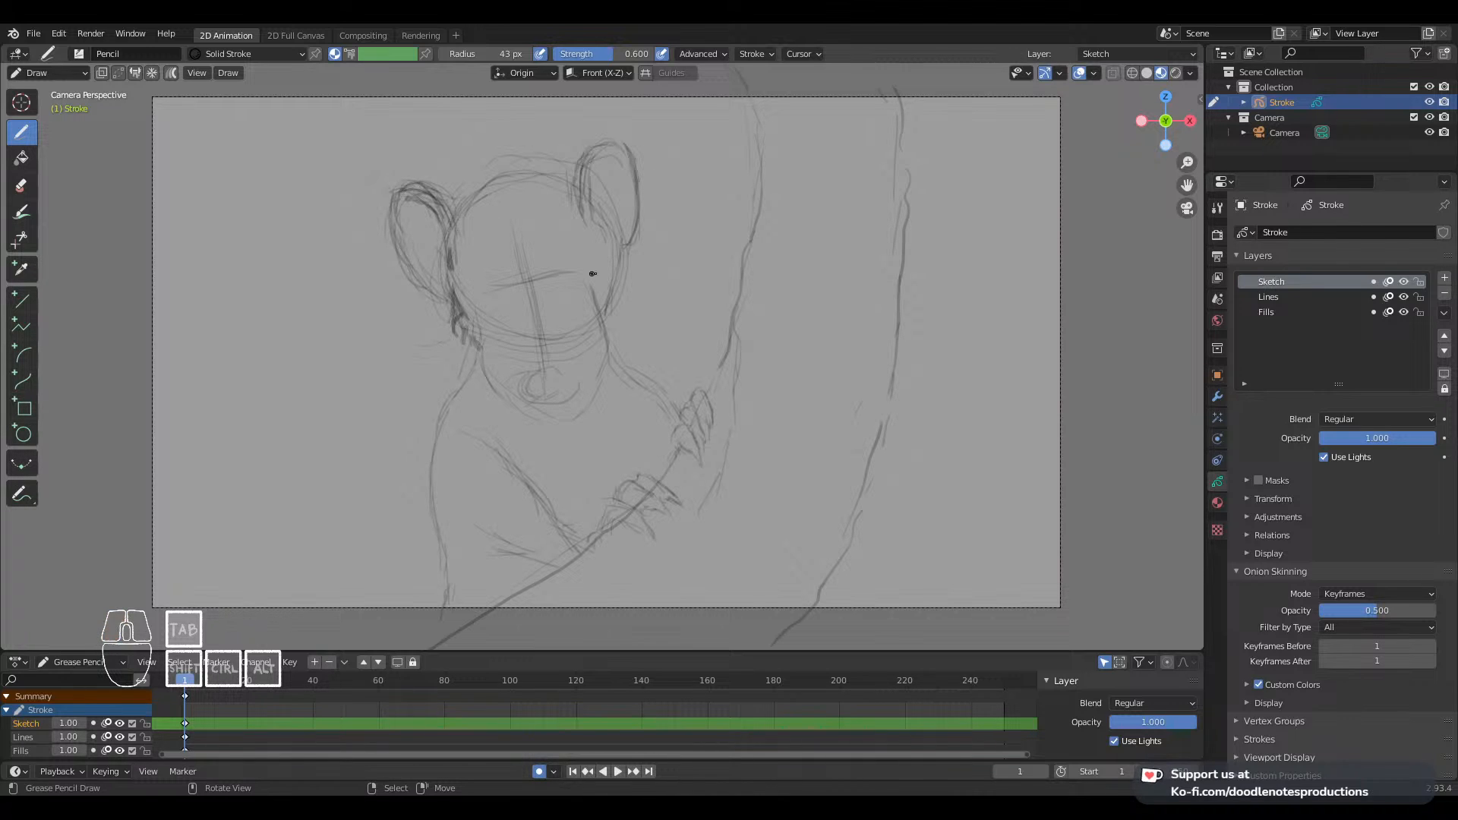
mouse_move(606, 235)
left_mouse_down()
mouse_move(629, 265)
mouse_move(609, 338)
left_mouse_up()
left_click_drag(593, 283, 599, 339)
left_click_drag(486, 335, 503, 397)
left_click_drag(507, 395, 531, 402)
Step: Reinforce the outer edges of both ears and the lower curves on both sides of the muzzle
mouse_move(450, 268)
left_mouse_down()
mouse_move(452, 299)
mouse_move(432, 297)
mouse_move(448, 298)
left_mouse_up()
mouse_move(445, 297)
left_mouse_down()
mouse_move(413, 185)
mouse_move(410, 281)
left_mouse_up()
mouse_move(632, 206)
left_mouse_down()
mouse_move(630, 164)
mouse_move(583, 208)
mouse_move(592, 155)
mouse_move(631, 159)
left_mouse_up()
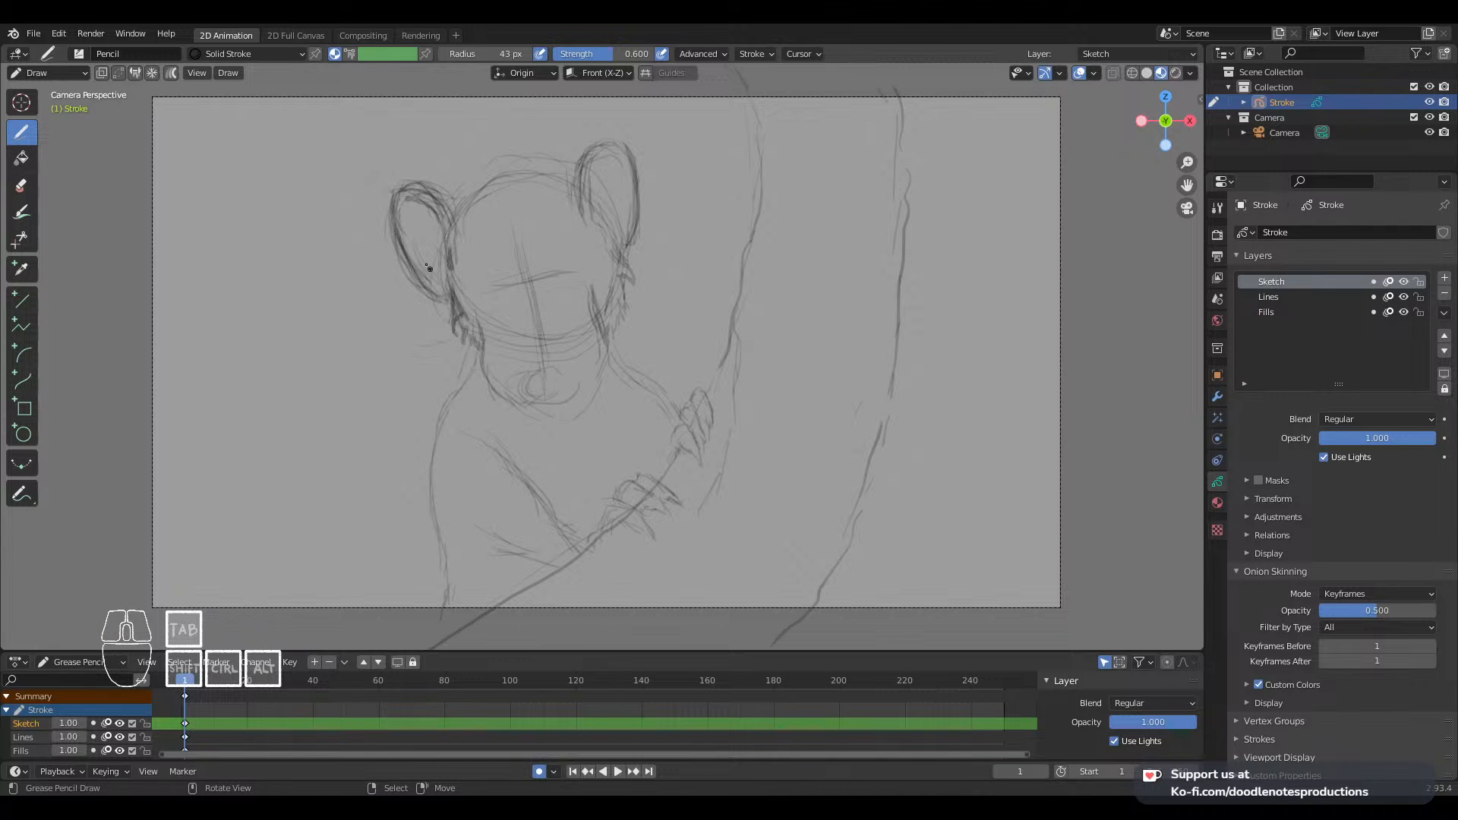
left_click_drag(409, 266, 448, 303)
left_click_drag(481, 351, 528, 405)
left_click_drag(605, 357, 564, 402)
Step: Sketch the left eye on the horizontal guide line with a lowered brow, undoing the two stray strokes
left_click_drag(482, 261, 467, 280)
mouse_move(468, 281)
left_mouse_down()
mouse_move(514, 263)
mouse_move(486, 272)
mouse_move(501, 268)
left_mouse_up()
mouse_move(472, 273)
left_mouse_down()
mouse_move(486, 297)
mouse_move(466, 270)
mouse_move(515, 263)
mouse_move(490, 272)
left_mouse_up()
key("ctrl+z")
key("ctrl+z")
mouse_move(462, 271)
left_mouse_down()
mouse_move(488, 299)
mouse_move(476, 309)
left_mouse_up()
Step: Sketch the narrow right eye on the guide line with its outer corner and brow
mouse_move(514, 300)
left_mouse_down()
mouse_move(504, 294)
mouse_move(539, 263)
mouse_move(586, 250)
mouse_move(543, 266)
mouse_move(580, 278)
left_mouse_up()
left_click_drag(580, 258, 585, 270)
left_click_drag(578, 257, 584, 269)
left_click_drag(574, 255, 501, 282)
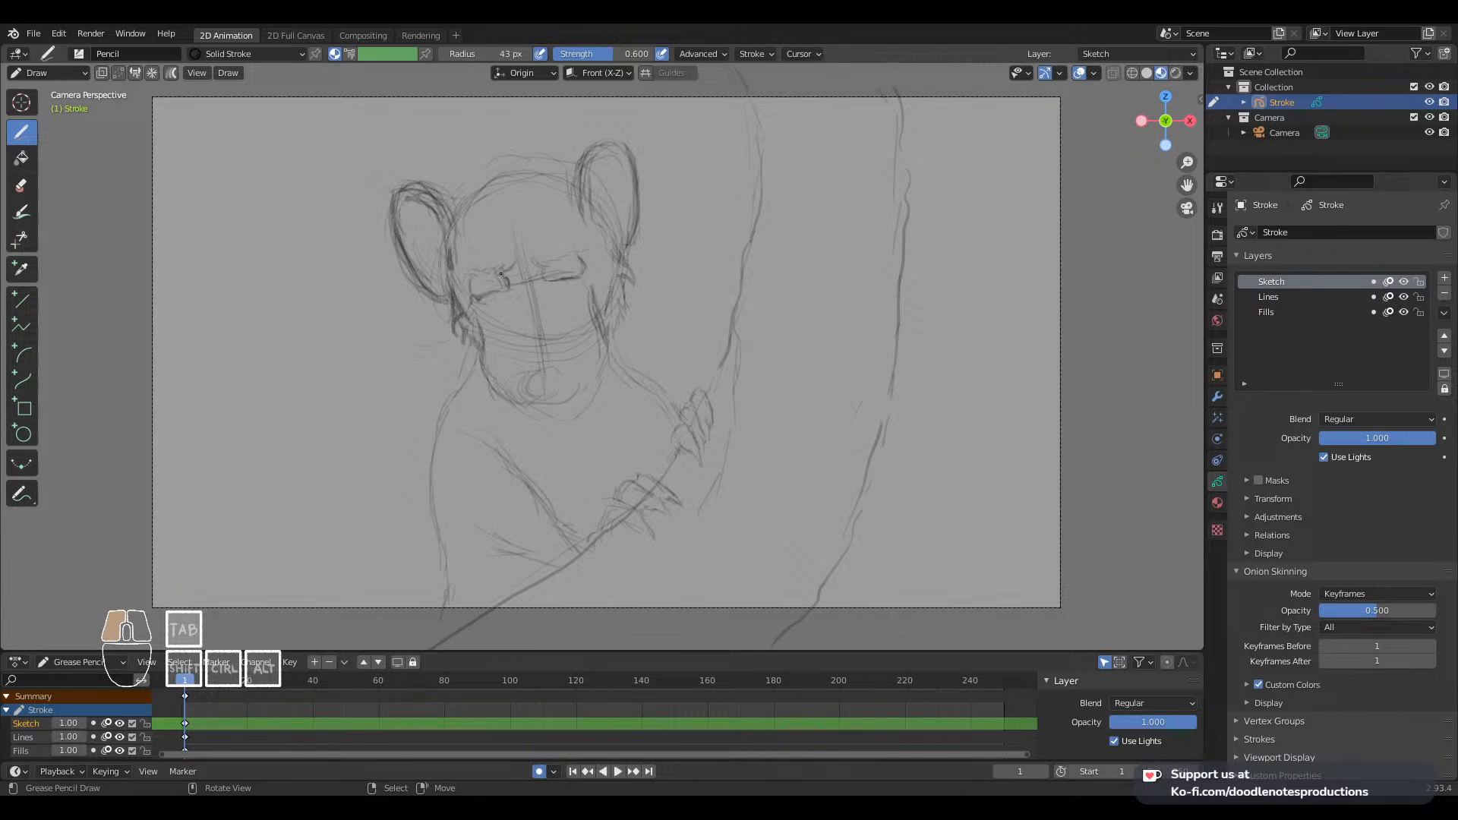
Step: Refine the left eye's inner corner, upper lid and brow with darker strokes
left_click_drag(500, 274, 508, 288)
left_click_drag(501, 275, 509, 287)
left_click_drag(483, 271, 464, 274)
left_click_drag(465, 273, 491, 274)
left_click_drag(495, 275, 536, 263)
left_click_drag(476, 275, 472, 289)
Step: Strengthen the cheek lines beside both eyes and the right side of the muzzle down to the jaw
mouse_move(581, 257)
left_mouse_down()
mouse_move(587, 277)
mouse_move(562, 275)
mouse_move(587, 269)
mouse_move(608, 313)
left_mouse_up()
left_click_drag(479, 302, 468, 332)
mouse_move(600, 319)
left_mouse_down()
mouse_move(618, 347)
mouse_move(595, 388)
left_mouse_up()
left_click_drag(597, 386, 578, 398)
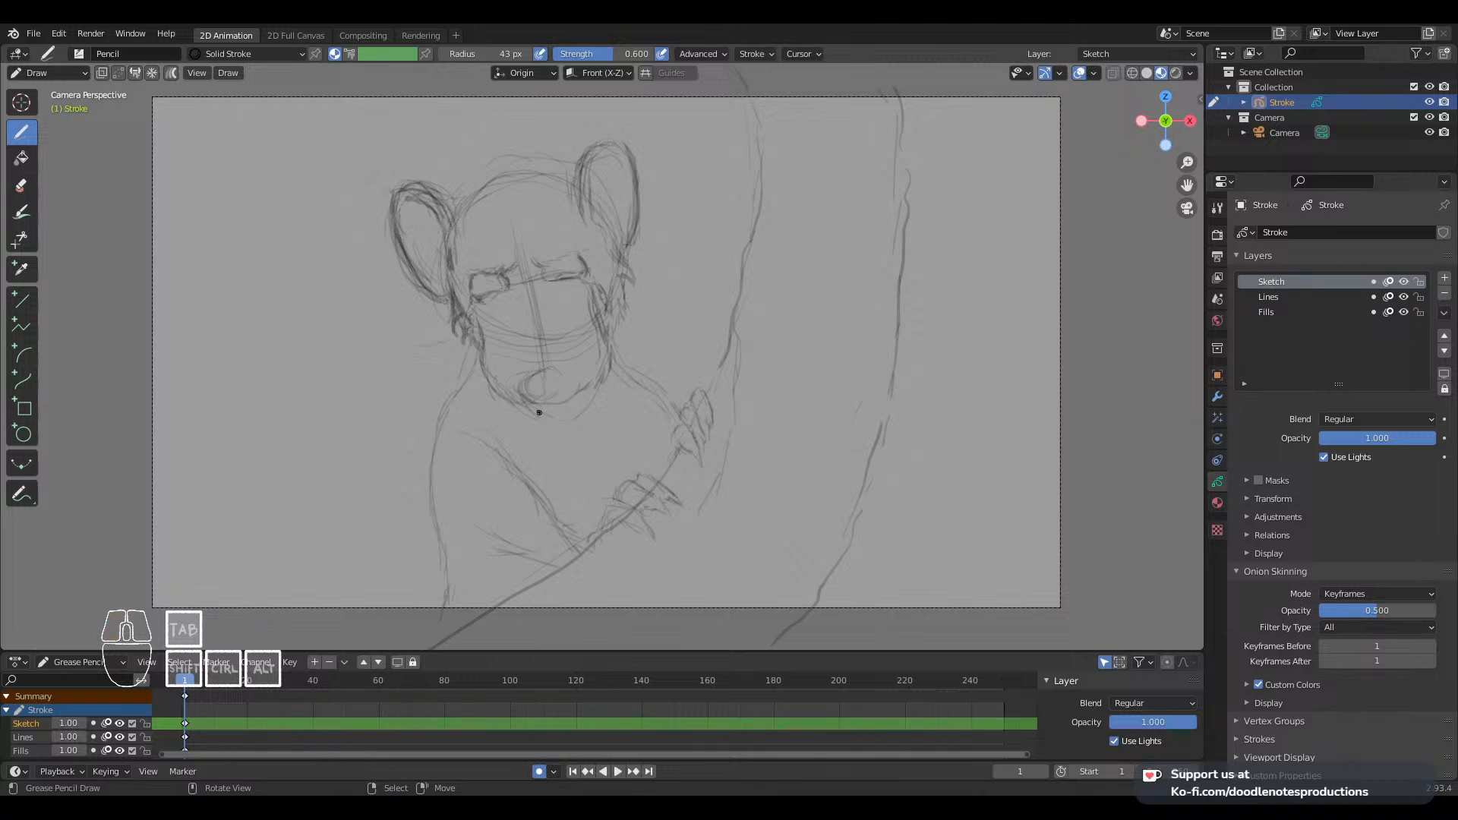
Step: Darken the round nose at the tip of the muzzle, touch up the left eye, and erase stray lines under the nose
mouse_move(521, 394)
left_mouse_down()
mouse_move(545, 417)
mouse_move(581, 390)
mouse_move(549, 405)
mouse_move(524, 395)
mouse_move(553, 415)
mouse_move(541, 402)
mouse_move(563, 396)
mouse_move(532, 411)
mouse_move(568, 404)
mouse_move(554, 411)
mouse_move(528, 403)
left_mouse_up()
mouse_move(537, 410)
left_mouse_down()
mouse_move(530, 376)
mouse_move(558, 366)
mouse_move(572, 386)
left_mouse_up()
mouse_move(571, 382)
left_mouse_down()
mouse_move(568, 402)
mouse_move(543, 411)
left_mouse_up()
left_click_drag(480, 287, 471, 278)
left_click_drag(470, 276, 508, 269)
left_click_drag(572, 387, 563, 404)
mouse_move(530, 417)
left_mouse_down("ctrl")
mouse_move(567, 427)
mouse_move(586, 414)
mouse_move(524, 428)
mouse_move(529, 407)
left_mouse_up("ctrl")
mouse_move(475, 323)
left_mouse_down()
mouse_move(478, 360)
mouse_move(345, 355)
left_mouse_up()
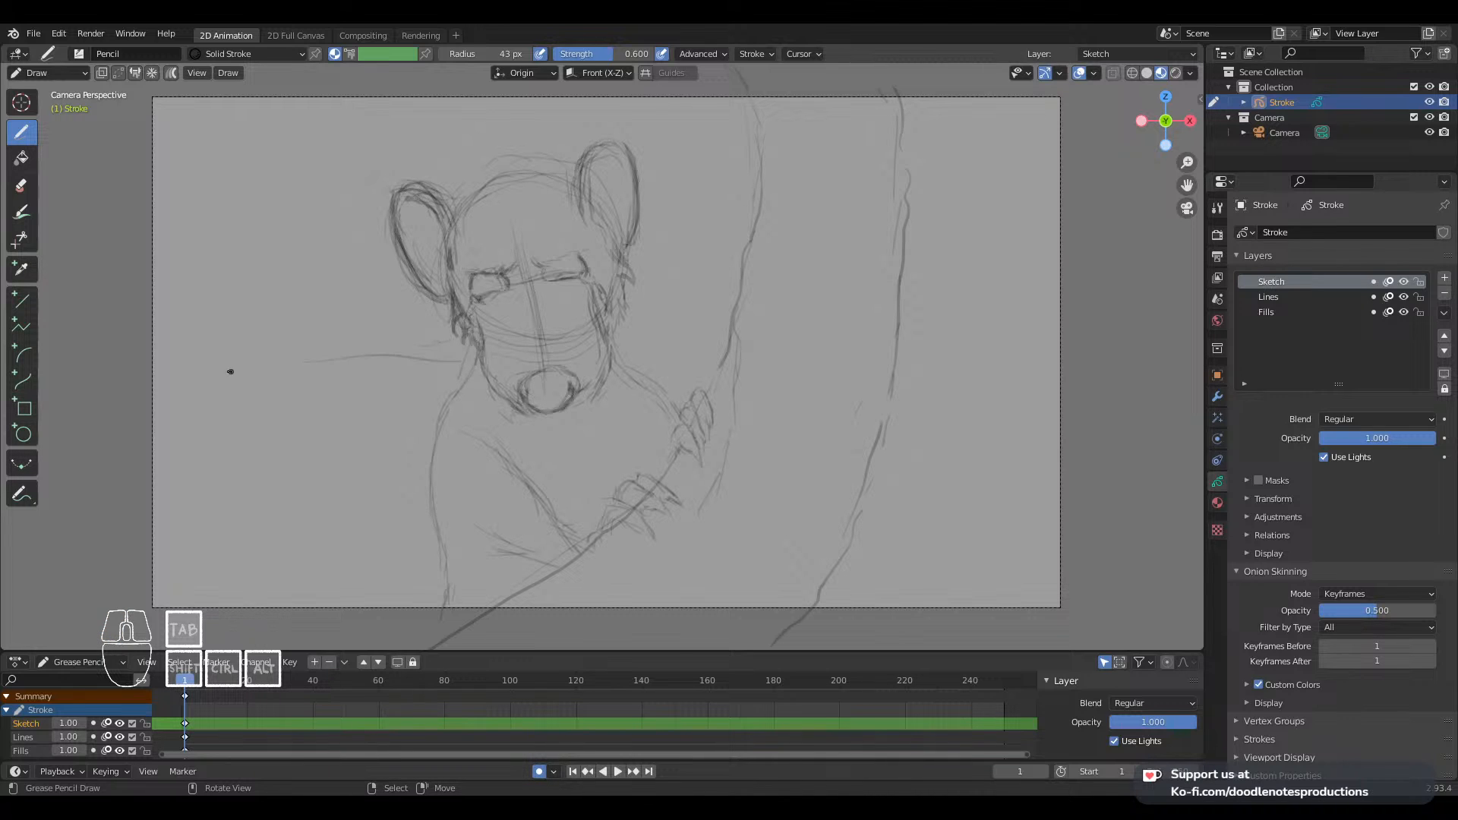
key("ctrl+z")
mouse_move(260, 371)
left_mouse_down()
mouse_move(440, 363)
mouse_move(293, 358)
left_mouse_up()
key("ctrl+z")
left_click_drag(484, 370, 342, 395)
left_click_drag(477, 385, 380, 431)
key("ctrl+z")
key("ctrl+z")
key("ctrl+z")
Step: Draw long, light whiskers fanning out from both sides of the muzzle
mouse_move(331, 368)
left_mouse_down()
mouse_move(484, 366)
mouse_move(414, 414)
left_mouse_up()
mouse_move(503, 390)
left_mouse_down()
mouse_move(398, 437)
mouse_move(455, 407)
mouse_move(410, 429)
left_mouse_up()
left_click_drag(669, 349, 605, 357)
middle_click_drag(579, 243, 595, 243, "shift")
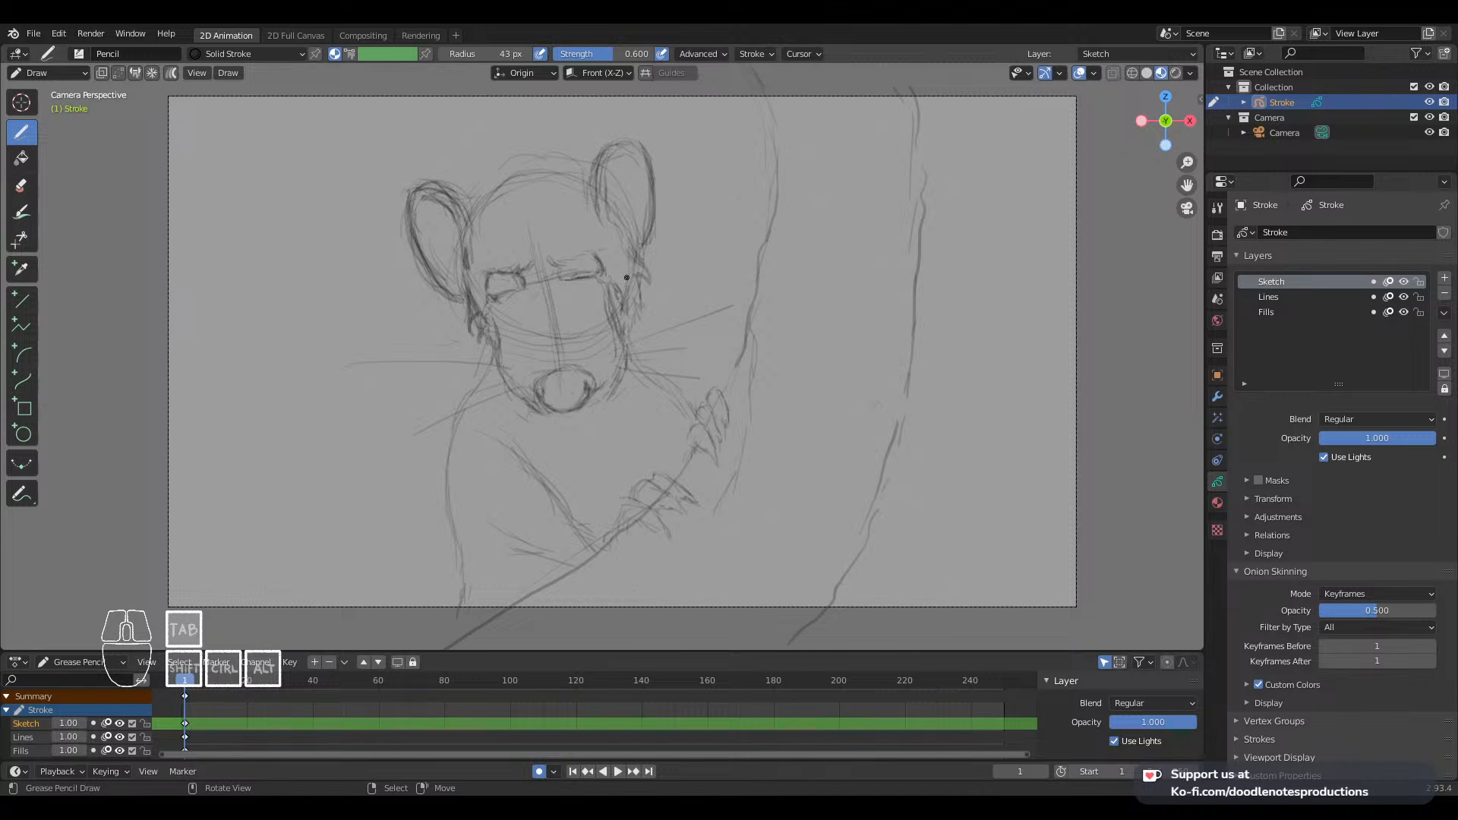
Step: Circle-select all strokes of the head, ears and whiskers in Edit Mode and scale them up
key("Tab")
key("c")
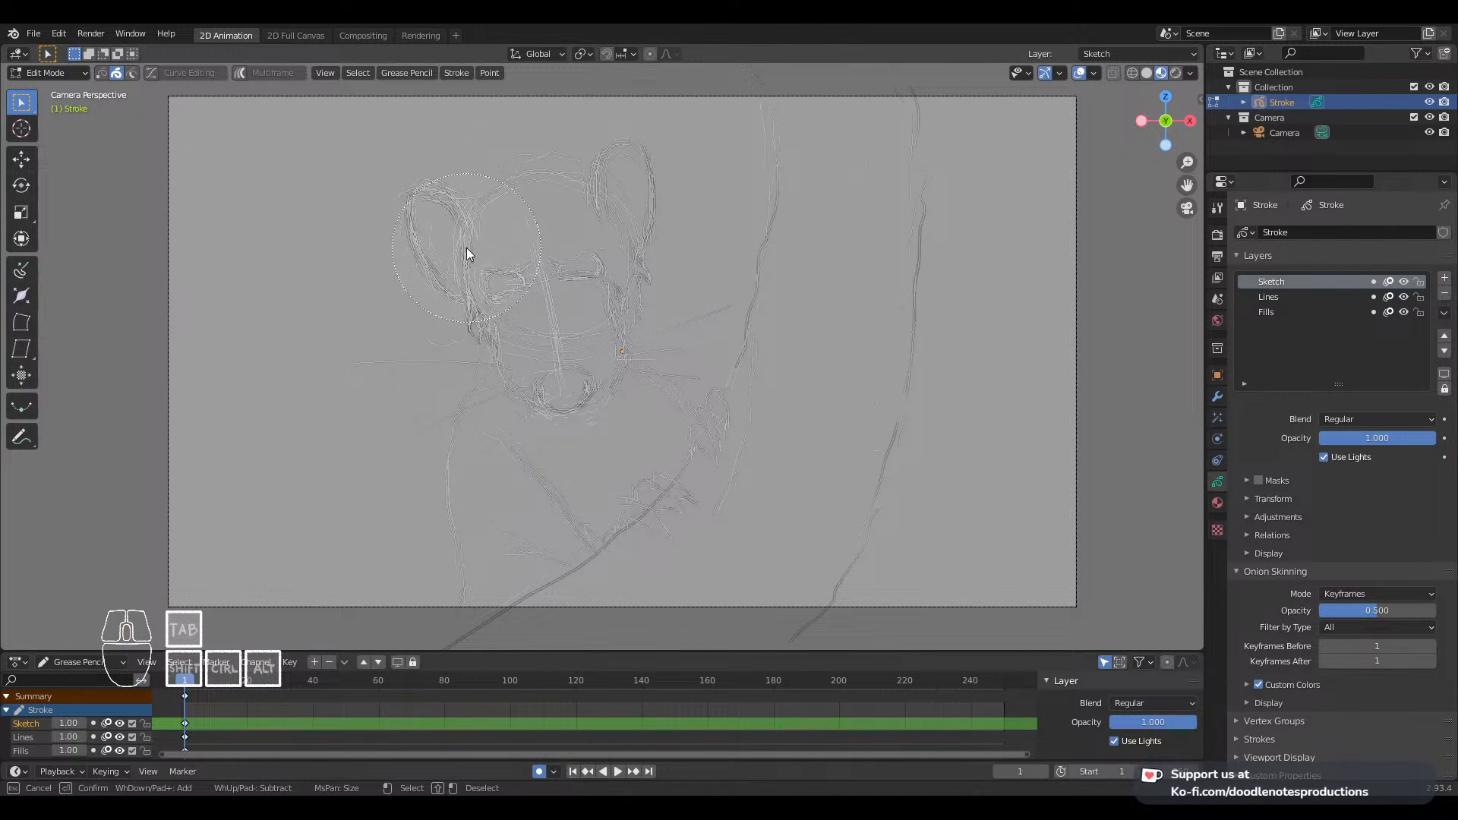
mouse_move(467, 253)
left_mouse_down()
mouse_move(552, 217)
mouse_move(535, 339)
mouse_move(571, 362)
mouse_move(572, 341)
mouse_move(567, 383)
left_mouse_up()
key("Escape")
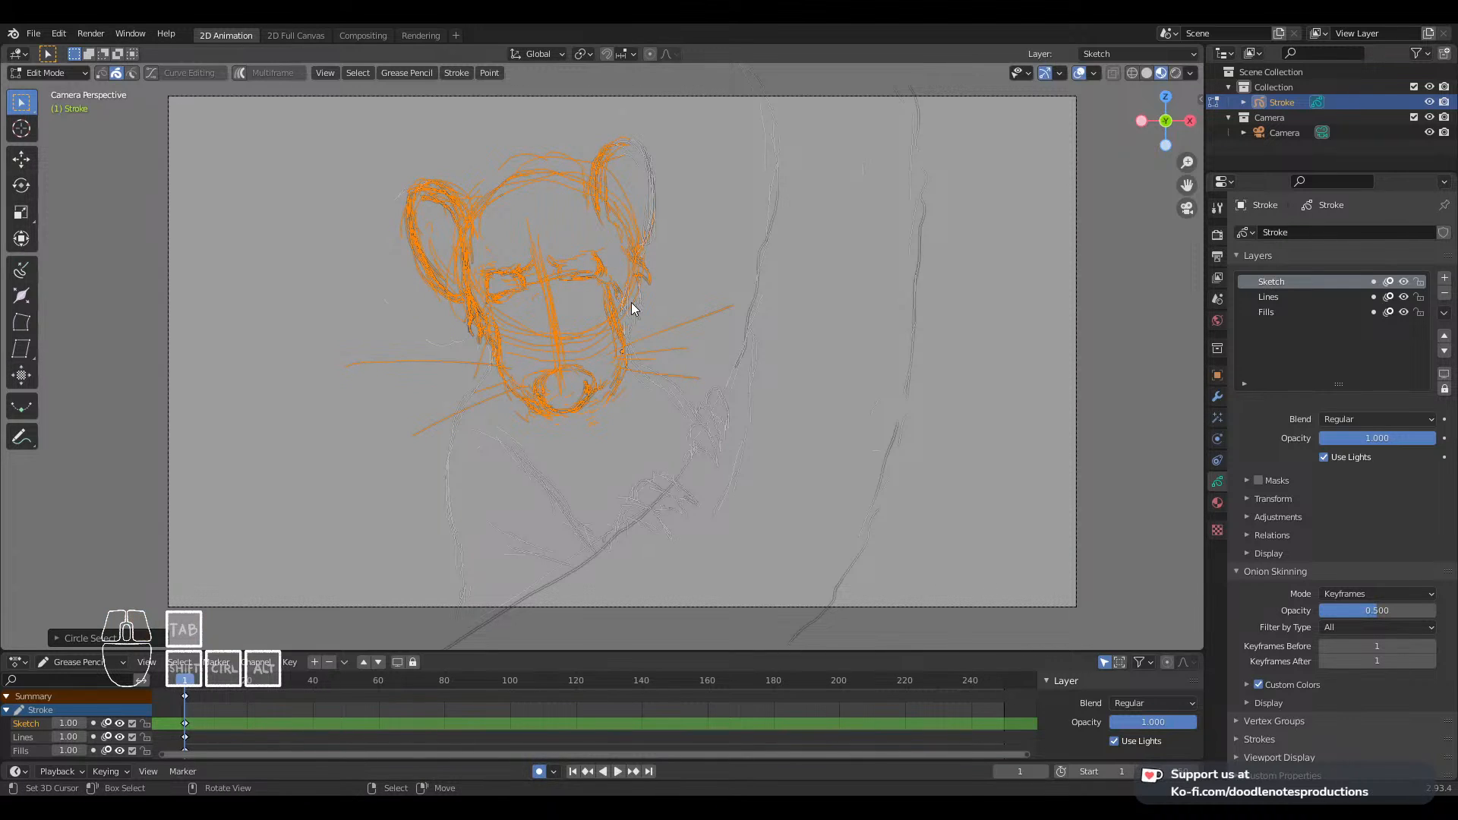
key("c")
mouse_move(629, 293)
left_mouse_down()
mouse_move(644, 199)
mouse_move(629, 248)
left_mouse_up()
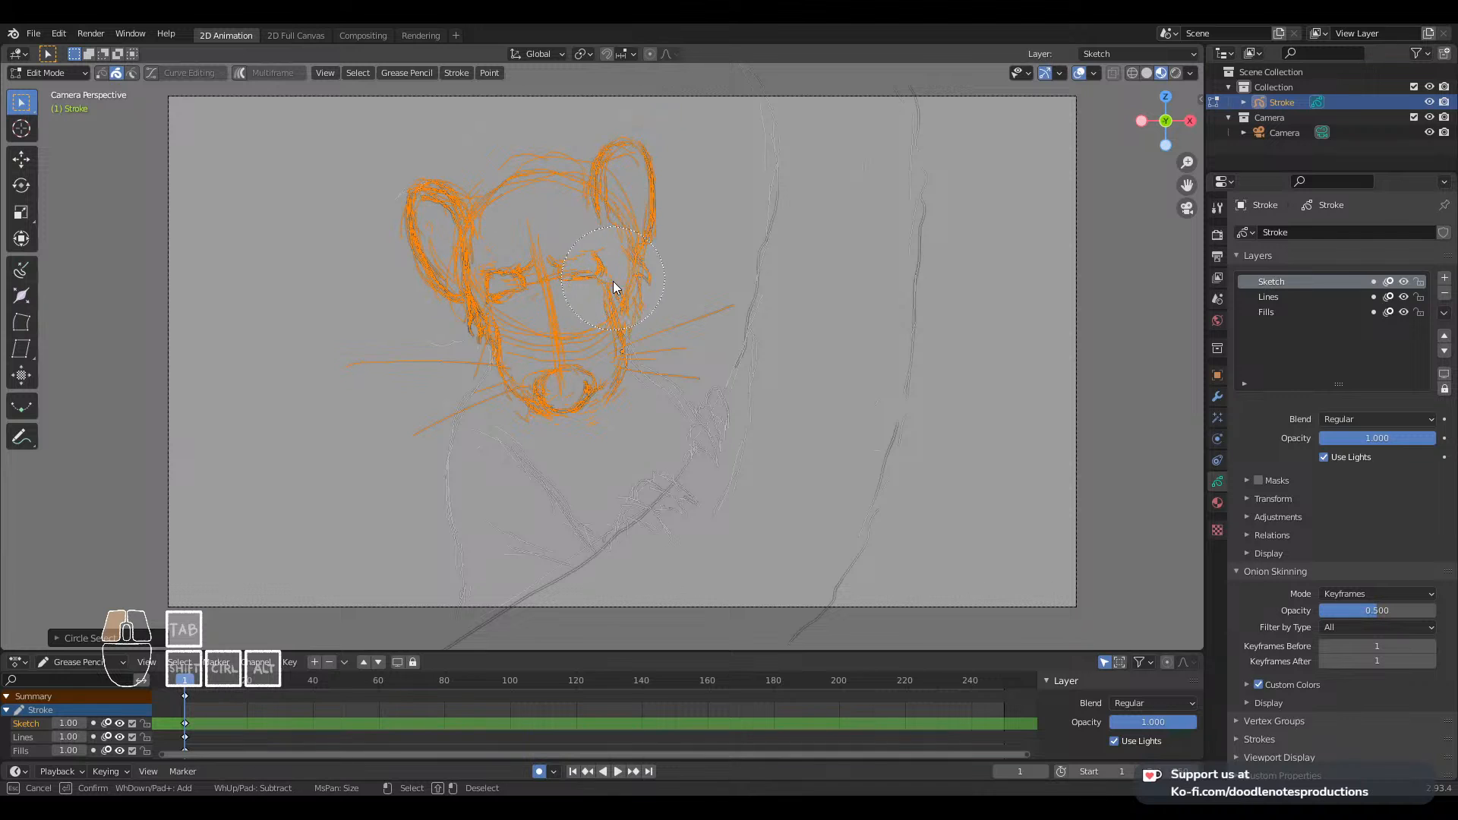
left_click_drag(604, 297, 559, 285)
right_click(527, 312)
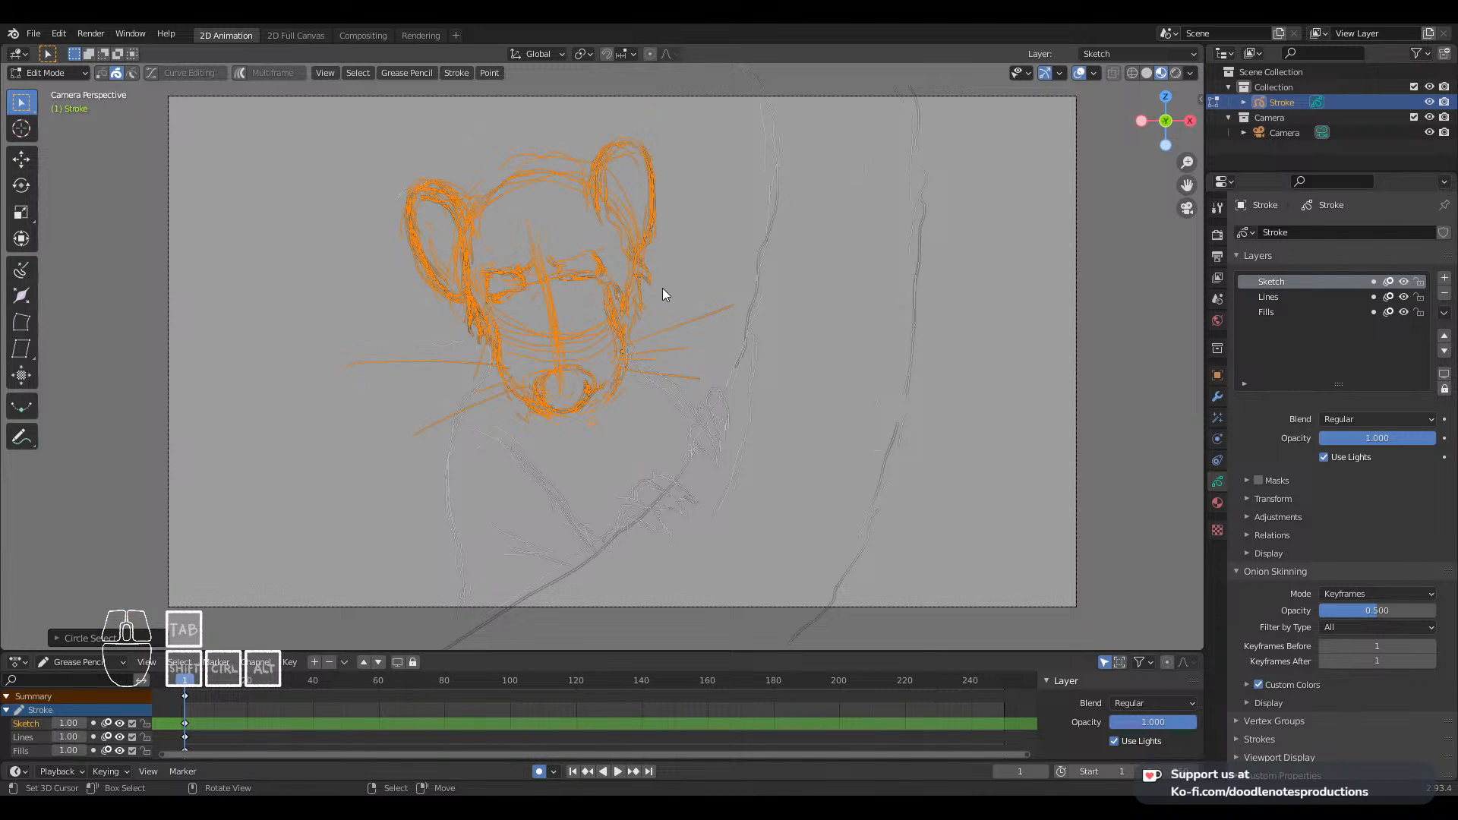
key("s")
left_click(703, 286)
Step: Rotate the selected head slightly and move it left over the shoulders, then return to Draw Mode
key("r")
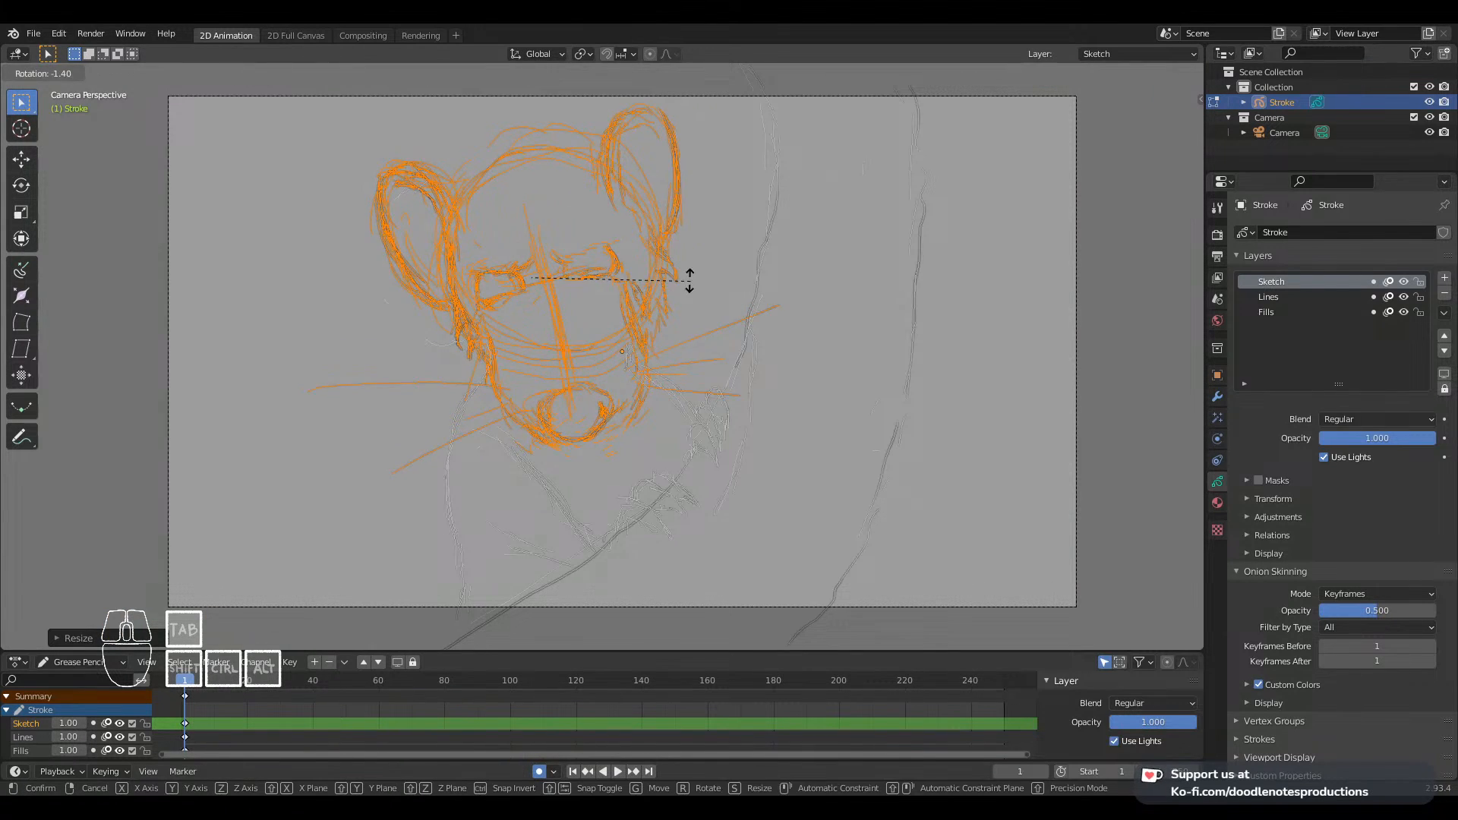
left_click(680, 275)
key("g")
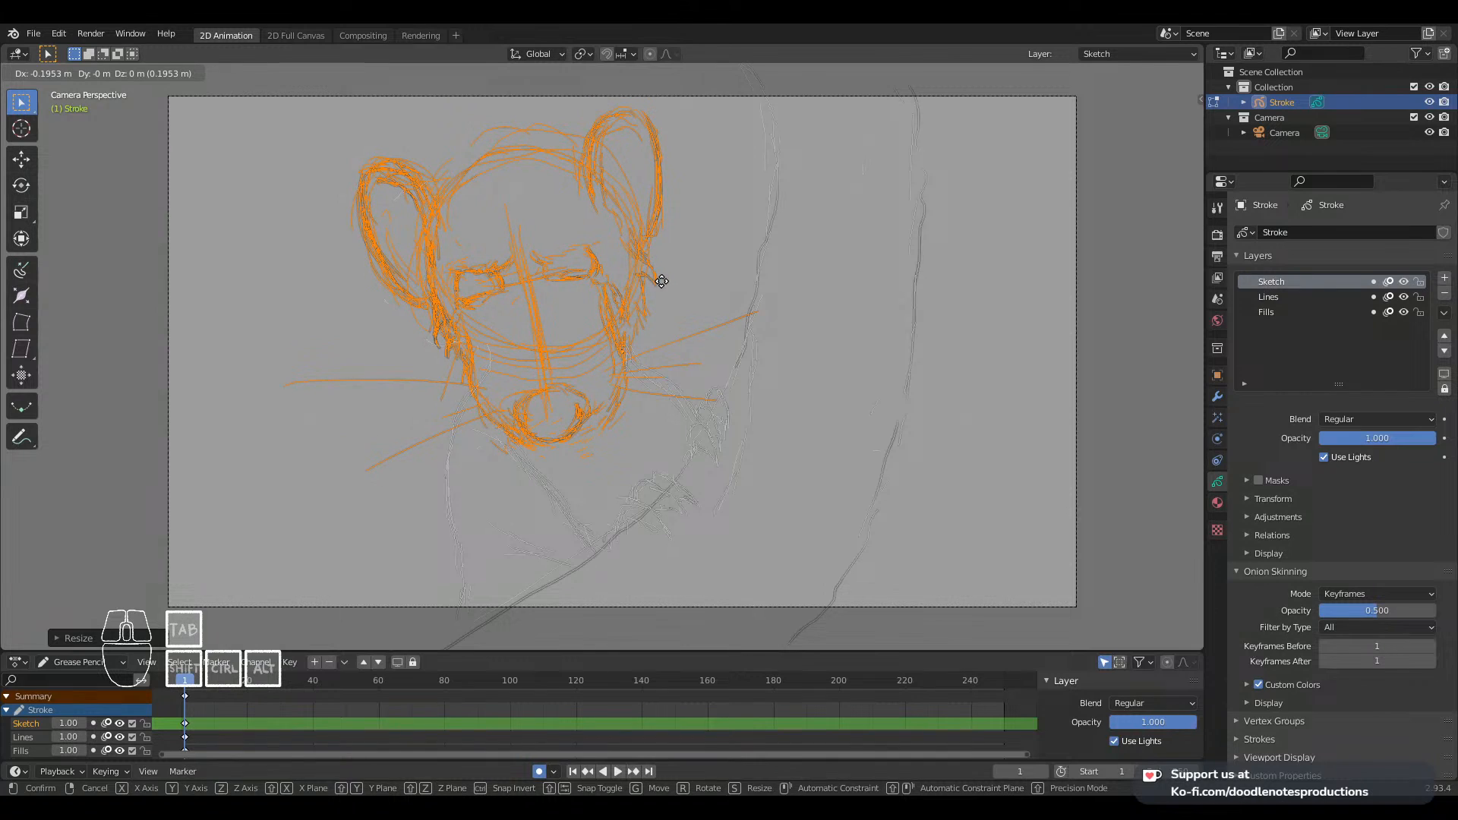
left_click(663, 281)
key("r")
left_click(666, 287)
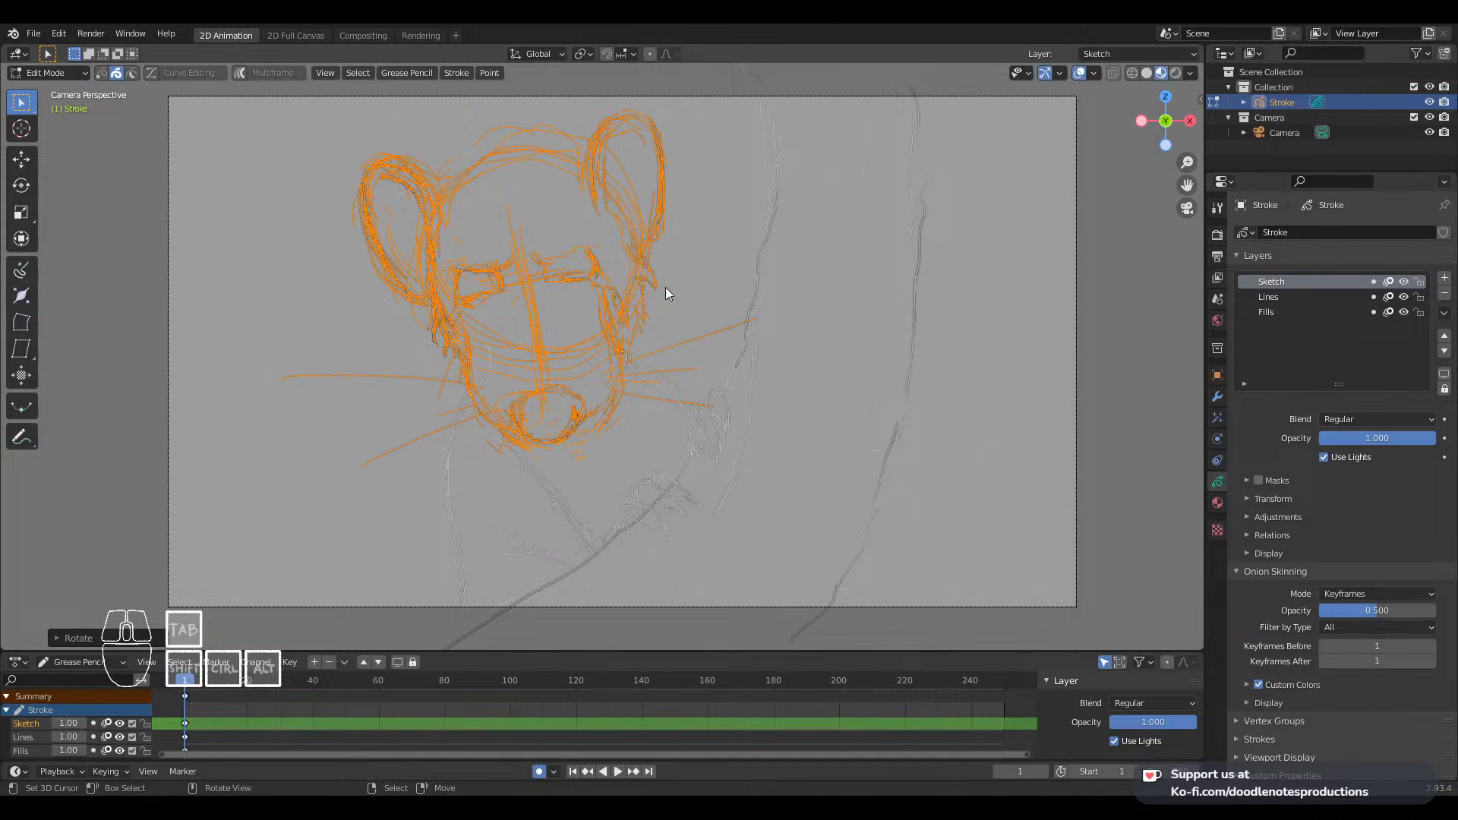
key("g")
left_click(663, 289)
key("Tab")
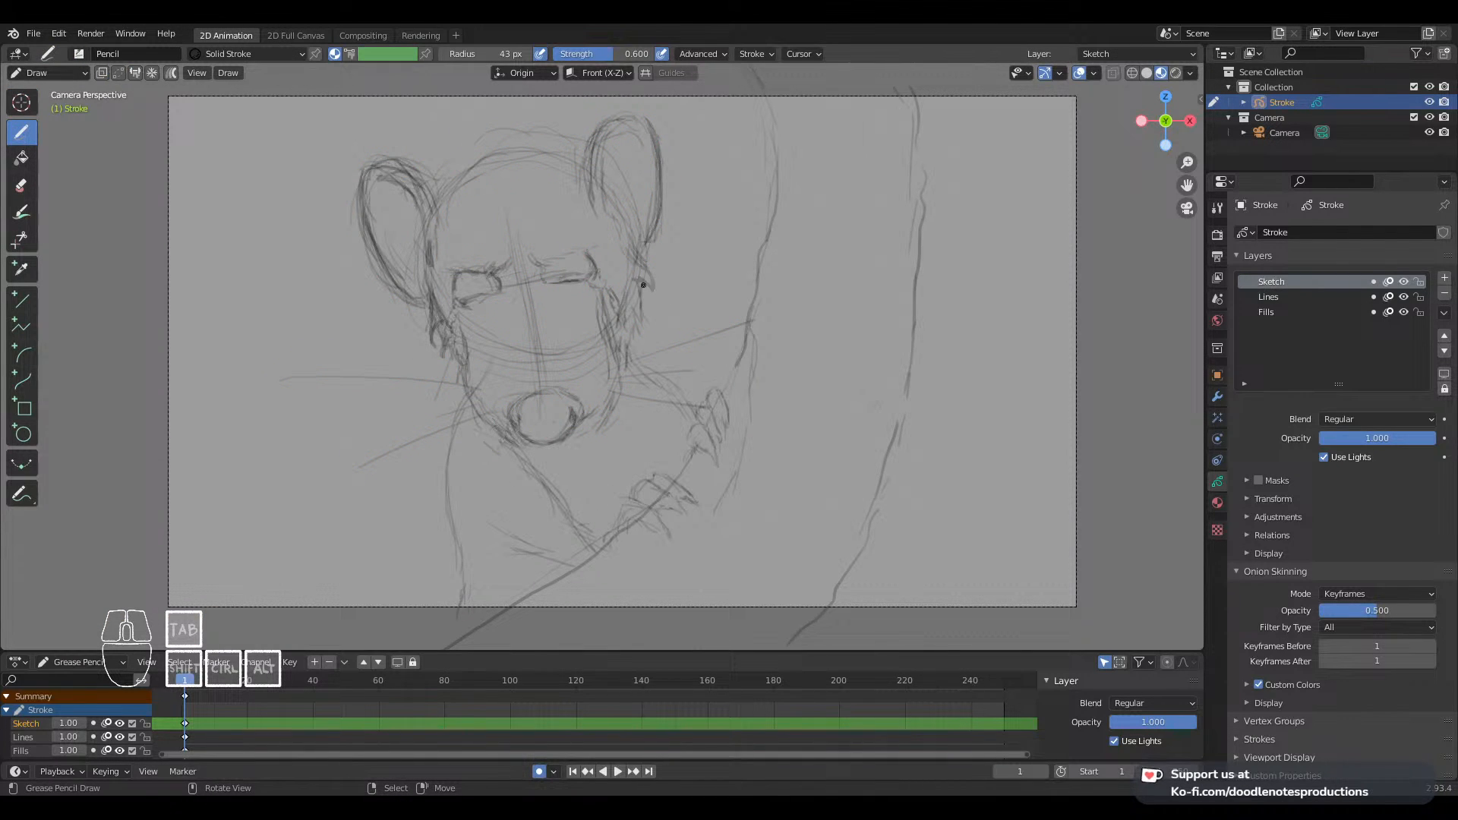
Step: Enlarge the selected head further in three small scaling passes, checking it in Draw Mode after each one
key("Tab")
key("s")
left_click(743, 274)
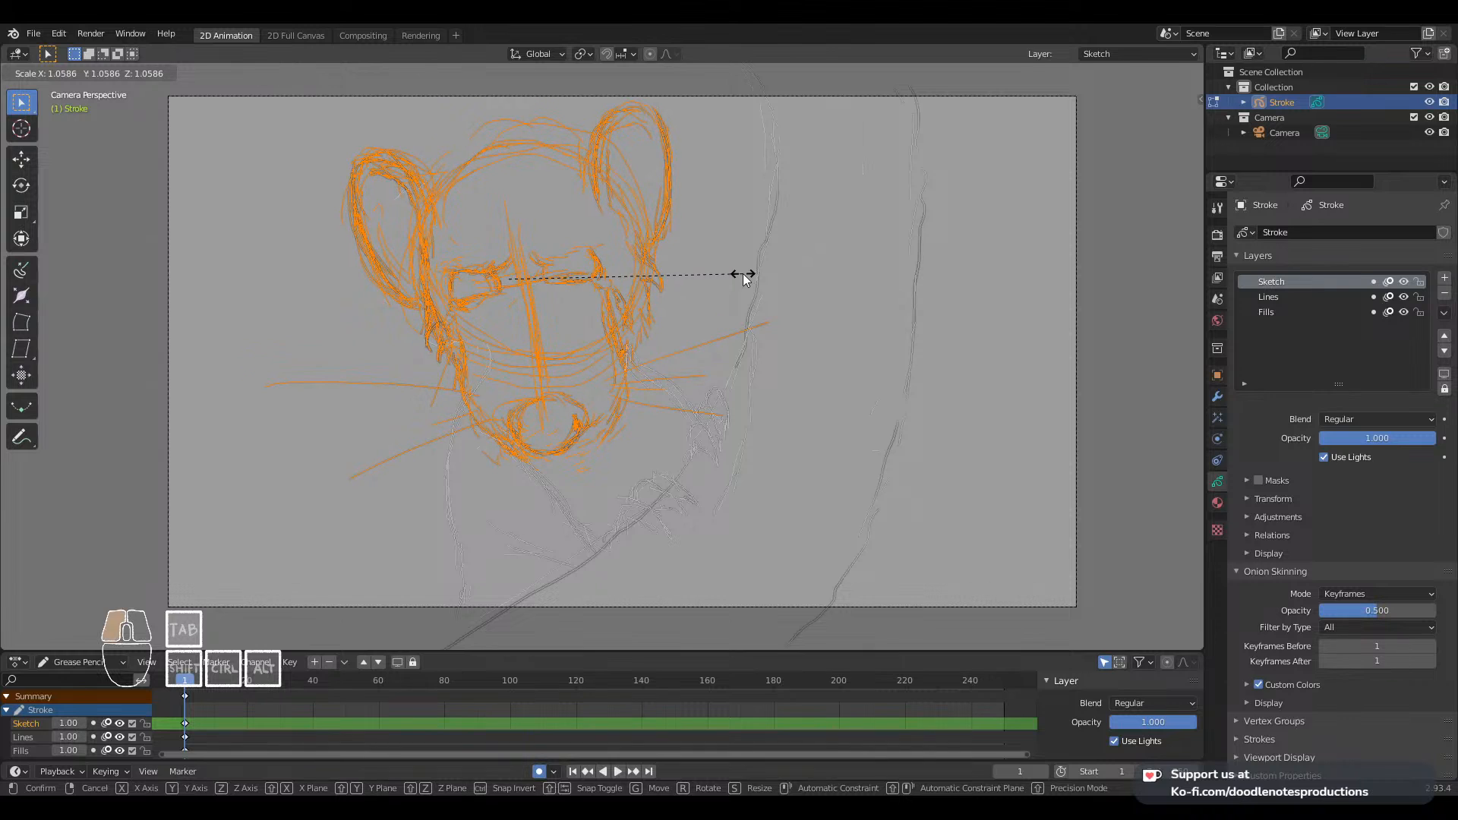
key("Tab")
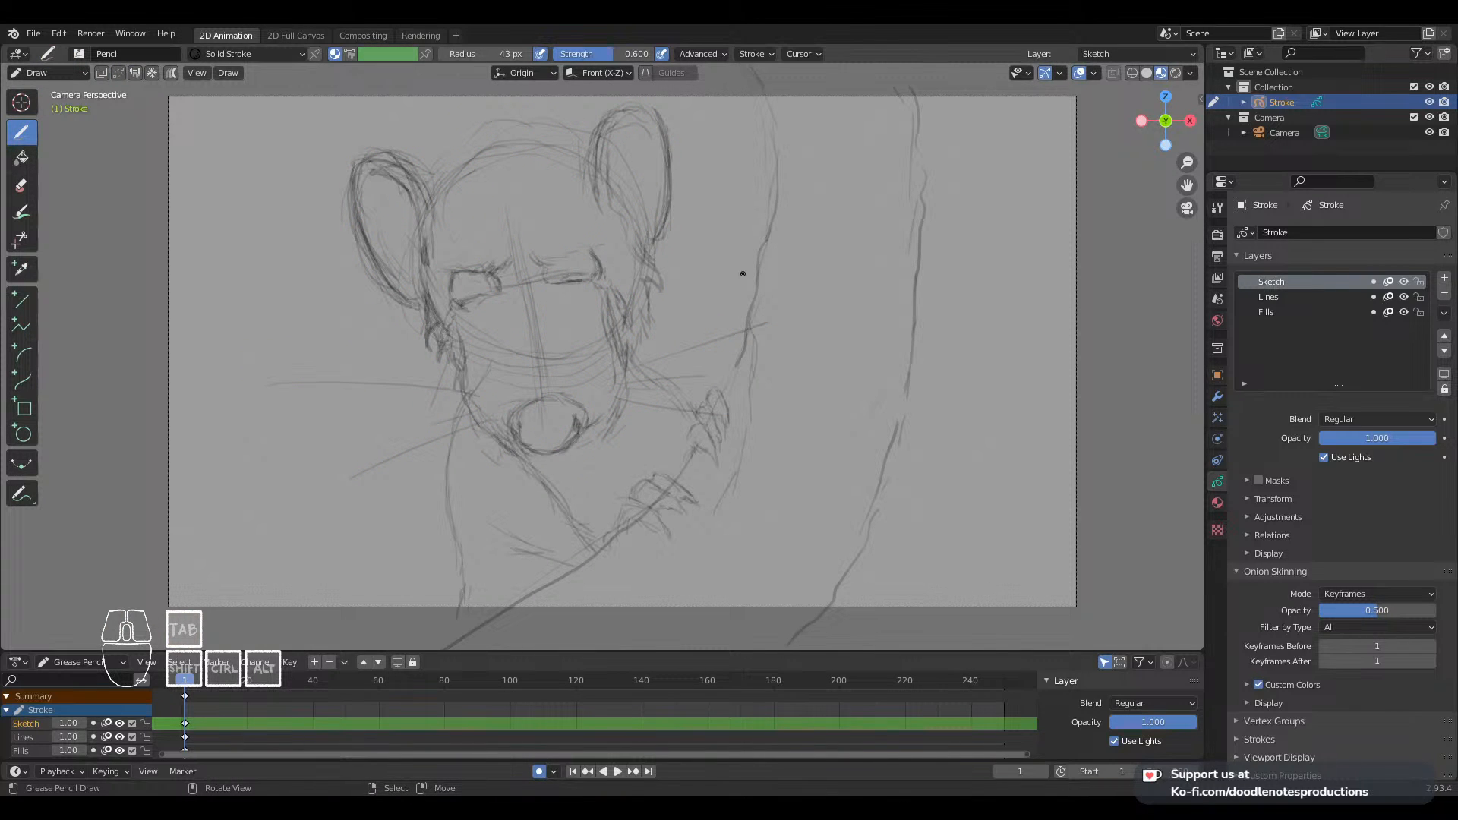
key("Tab")
key("s")
left_click(751, 275)
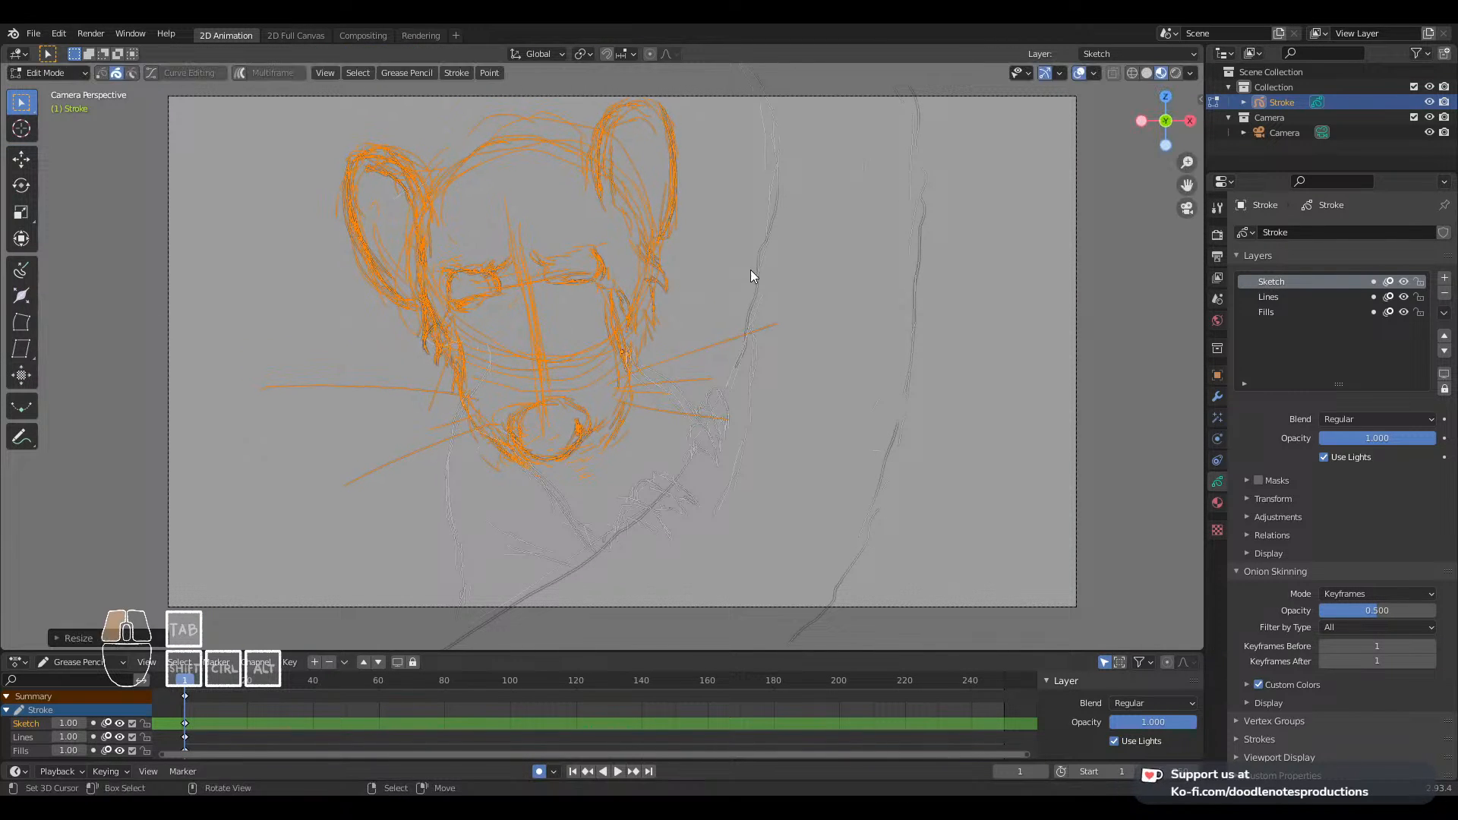
key("Tab")
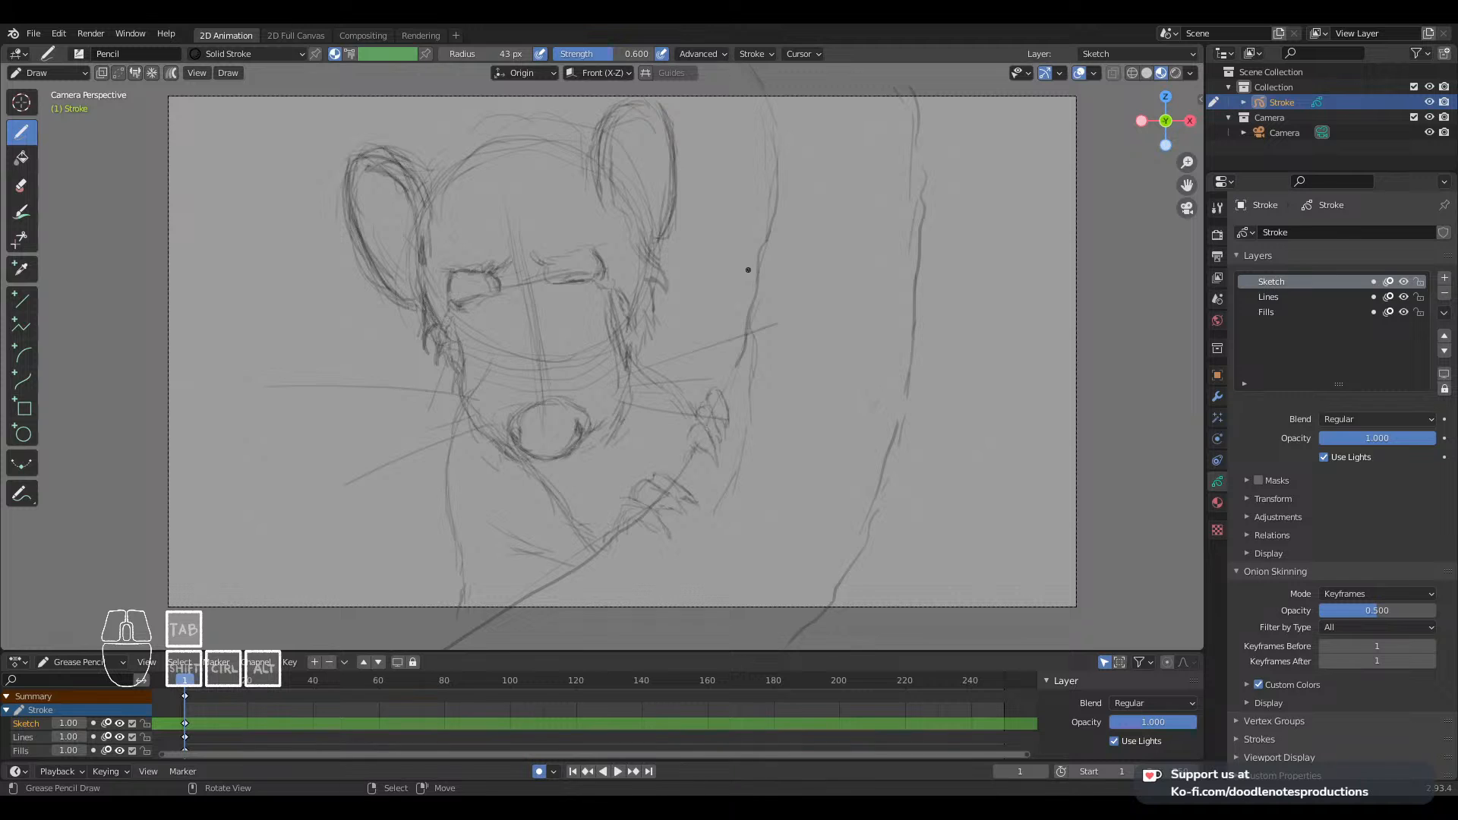
key("Tab")
key("s")
left_click(747, 268)
key("Tab")
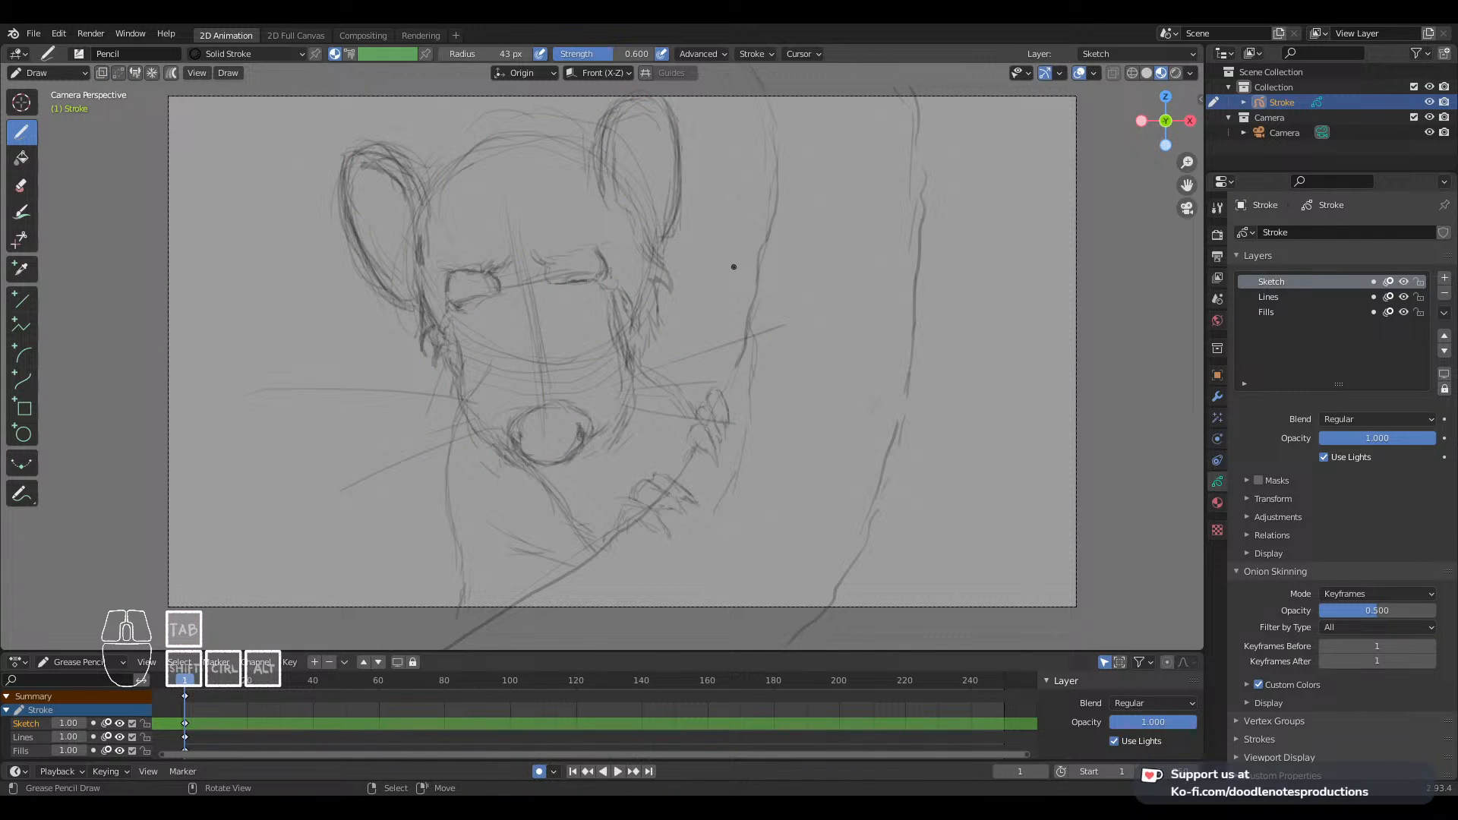
Step: Nudge the selected head slightly right and down, then return to Draw Mode
key("Tab")
key("g")
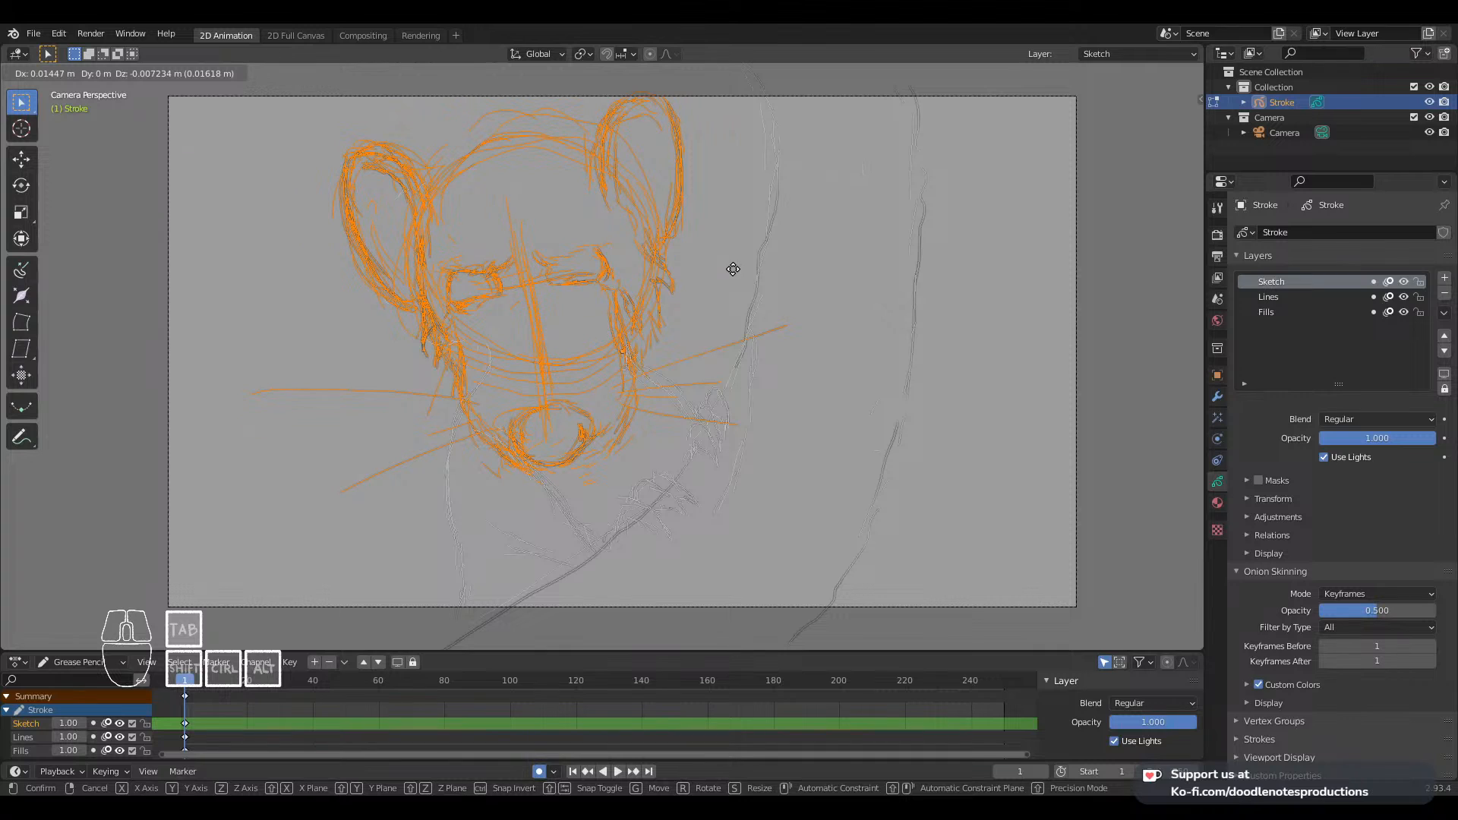
left_click(732, 269)
key("Tab")
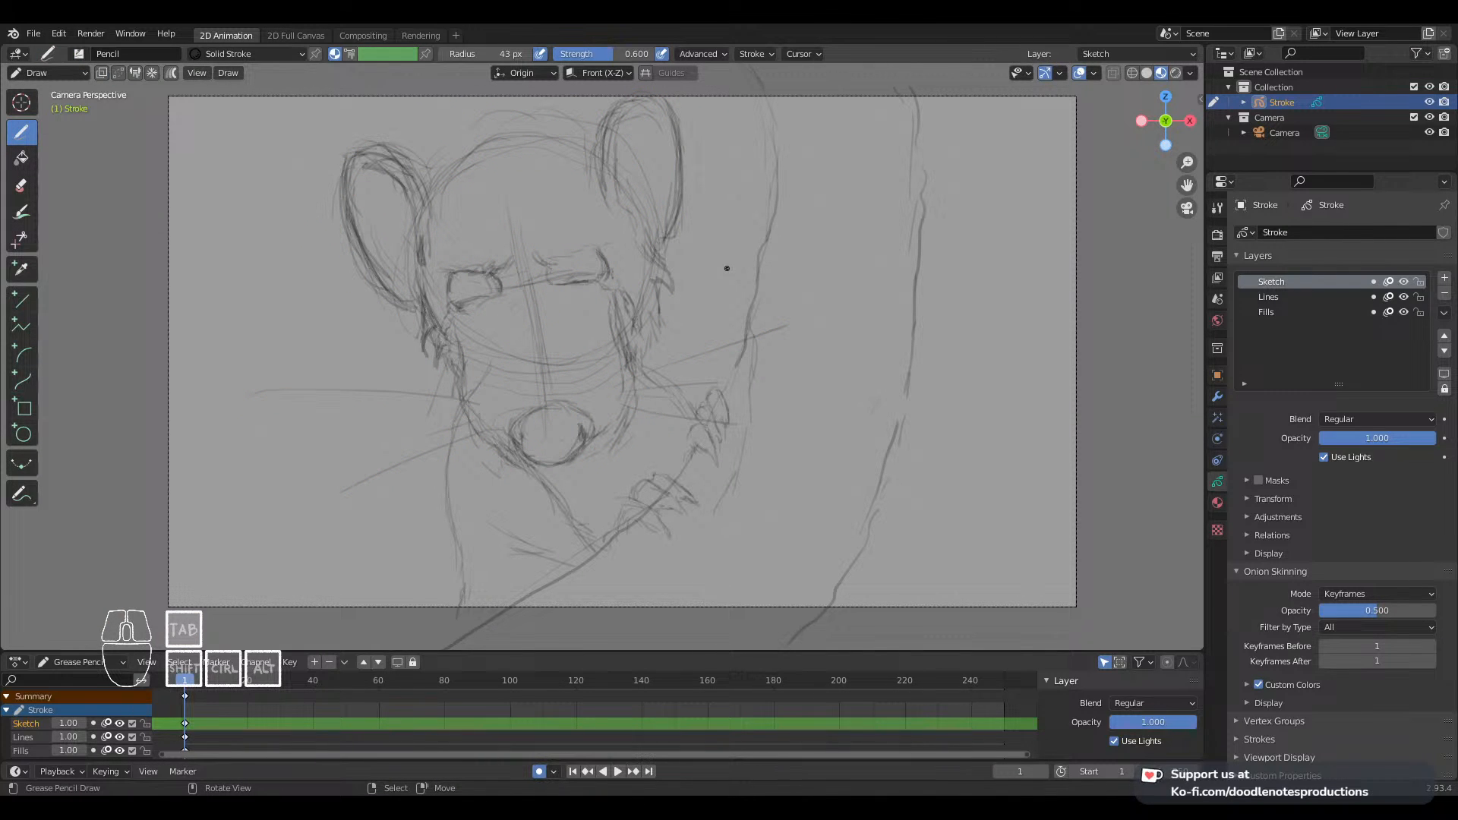
Step: Draw the heavy lower lid and dark outer corner of the left eye and darken the right eye's lower lid
mouse_move(448, 289)
left_mouse_down()
mouse_move(450, 305)
mouse_move(488, 296)
left_mouse_up()
left_click_drag(488, 296, 451, 307)
left_click_drag(451, 303, 446, 308)
left_click_drag(446, 304, 448, 309)
mouse_move(587, 282)
left_mouse_down()
mouse_move(572, 283)
mouse_move(616, 286)
left_mouse_up()
Step: Darken both sides of the muzzle and jaw and add fur strokes to the right cheek
mouse_move(439, 337)
left_mouse_down()
mouse_move(466, 373)
mouse_move(471, 425)
mouse_move(518, 460)
mouse_move(608, 440)
mouse_move(634, 395)
left_mouse_up()
left_click_drag(636, 367, 629, 362)
left_click_drag(643, 336, 657, 310)
mouse_move(659, 327)
left_mouse_down()
mouse_move(669, 274)
mouse_move(654, 245)
left_mouse_up()
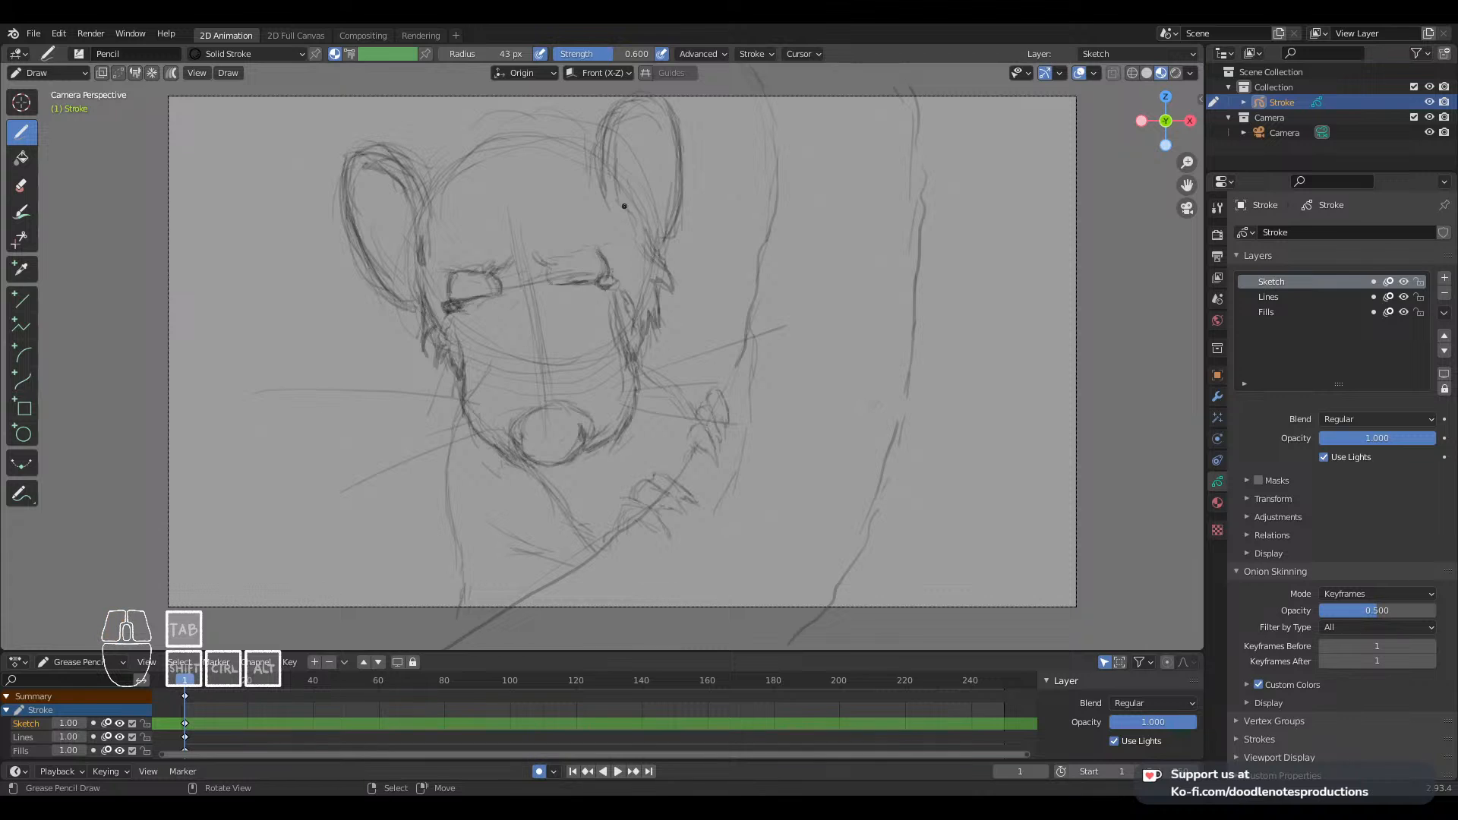
Step: Darken the outer body line, the near arm and the fold lines beside its wrist
middle_click_drag(520, 269, 527, 266, "shift")
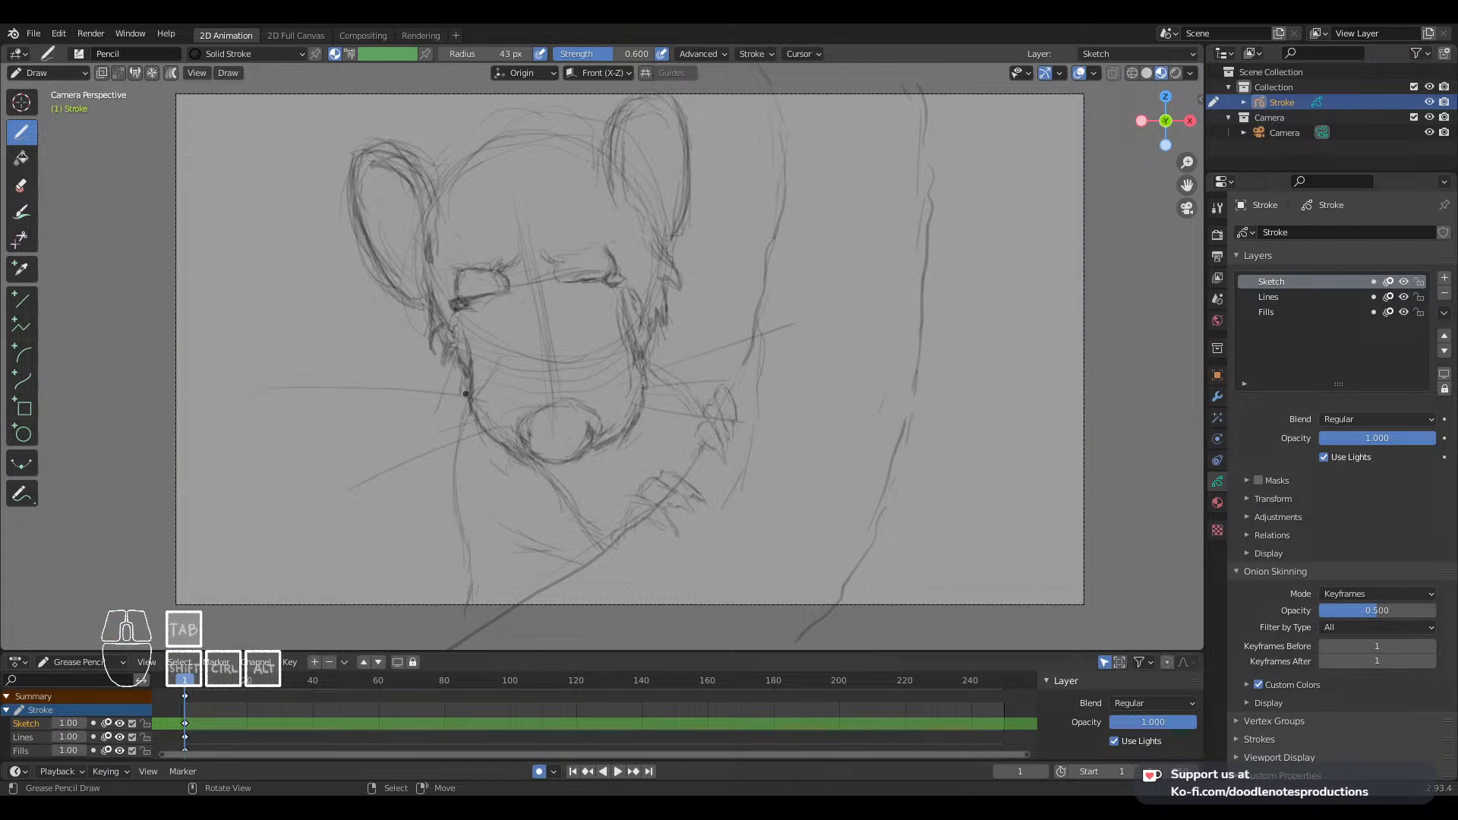
mouse_move(471, 410)
left_mouse_down()
mouse_move(450, 490)
mouse_move(473, 584)
mouse_move(461, 623)
left_mouse_up()
left_click_drag(571, 500, 580, 515)
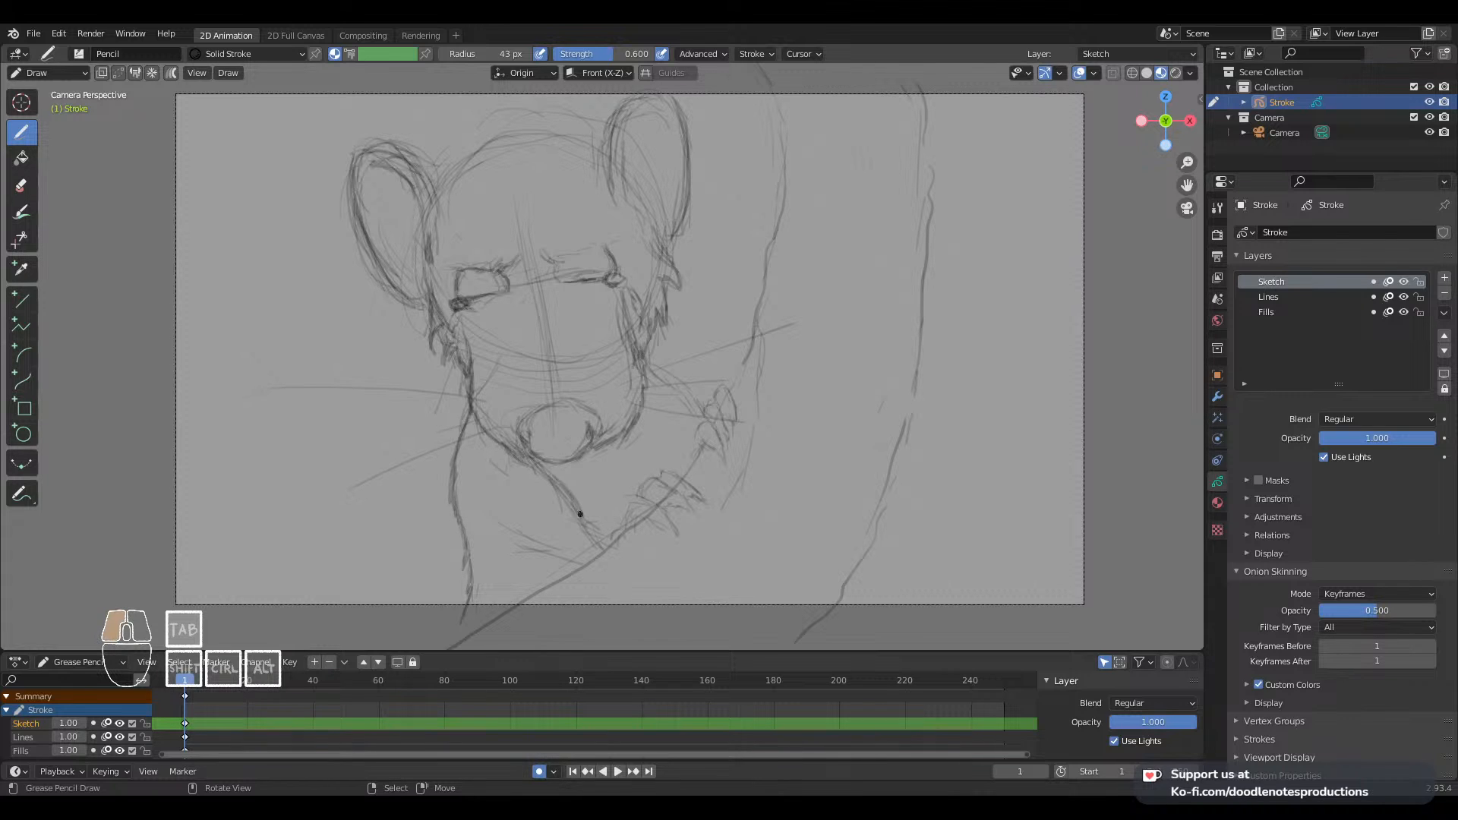
left_click_drag(526, 560, 570, 564)
left_click_drag(548, 558, 588, 568)
Step: Define the near paw's fingers and darken the far arm running from the cheek to its paw
mouse_move(583, 518)
left_mouse_down()
mouse_move(609, 546)
mouse_move(628, 534)
mouse_move(630, 492)
mouse_move(673, 530)
mouse_move(643, 519)
mouse_move(643, 491)
mouse_move(692, 510)
mouse_move(675, 503)
left_mouse_up()
left_click_drag(660, 477, 662, 476)
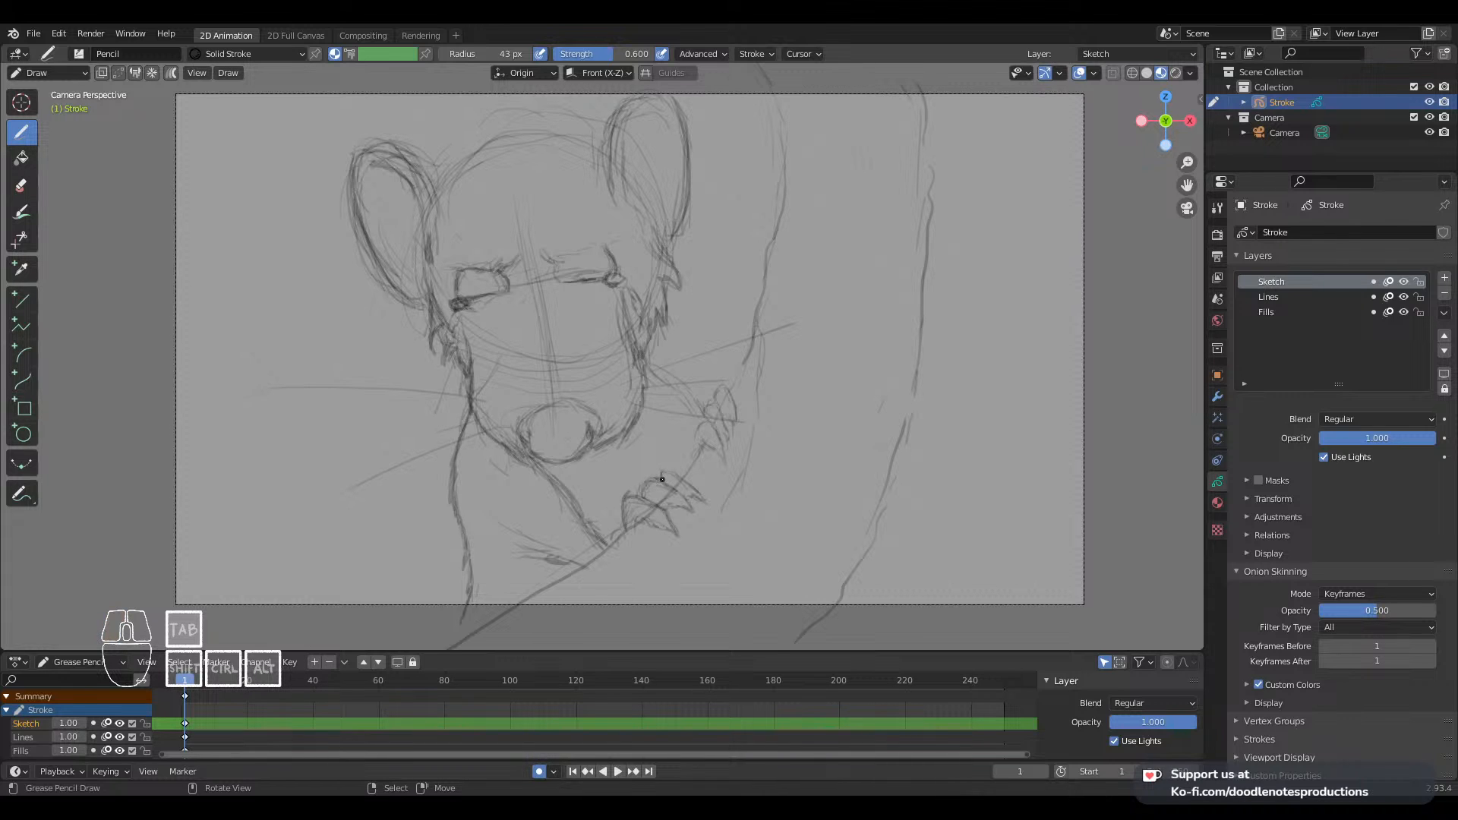
middle_click_drag(668, 426, 664, 428, "shift")
mouse_move(644, 371)
left_mouse_down()
mouse_move(704, 420)
mouse_move(694, 451)
mouse_move(721, 465)
left_mouse_up()
Step: Darken the inner curve above and below the paws and the full length of the outer curve
mouse_move(674, 285)
middle_mouse_down("shift")
mouse_move(654, 290)
mouse_move(676, 271)
middle_mouse_up("shift")
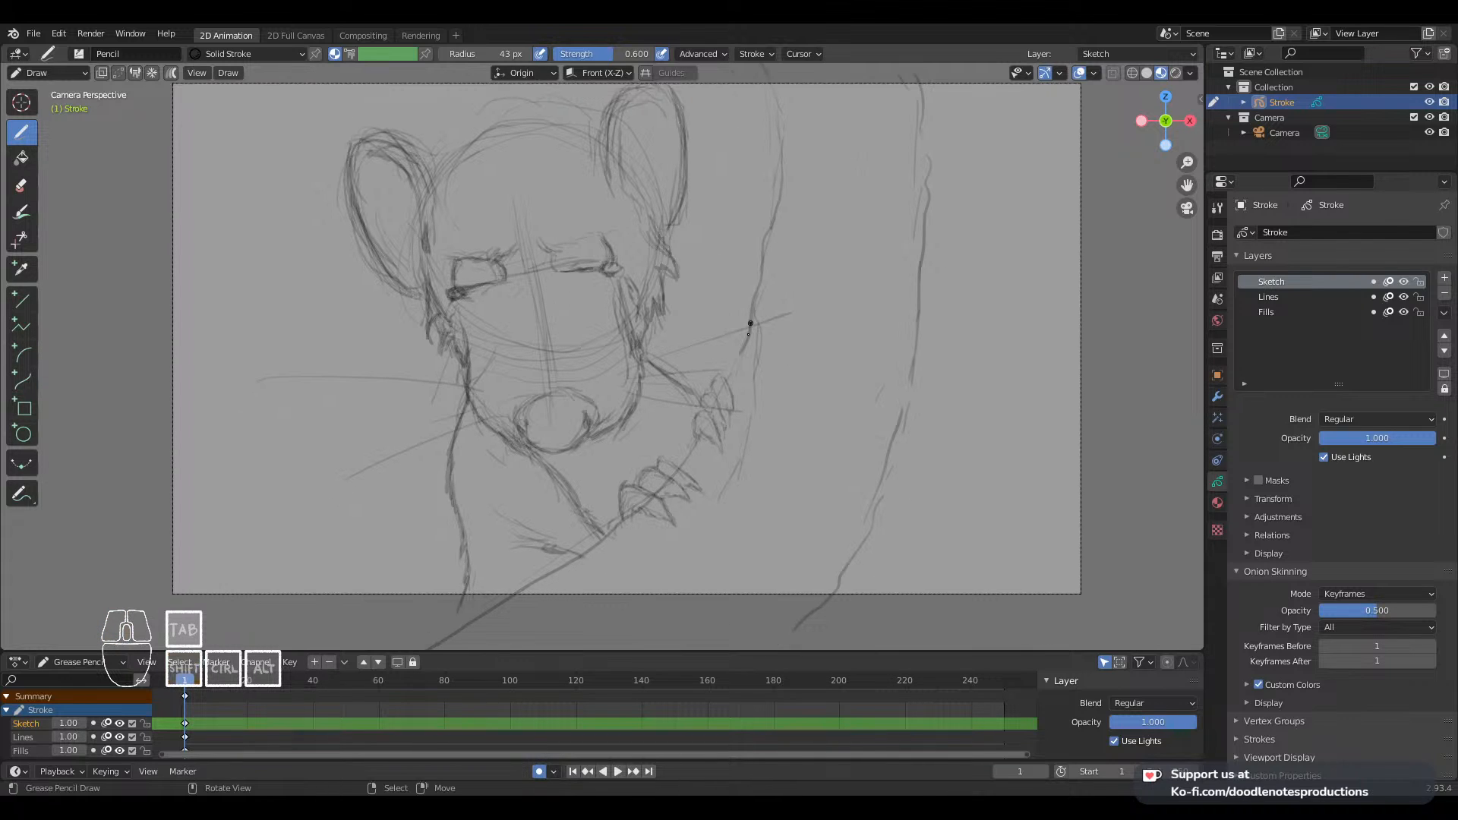
left_click_drag(740, 356, 734, 372)
middle_click_drag(748, 340, 751, 375, "shift")
left_click_drag(761, 329, 764, 308)
left_click_drag(787, 196, 760, 87)
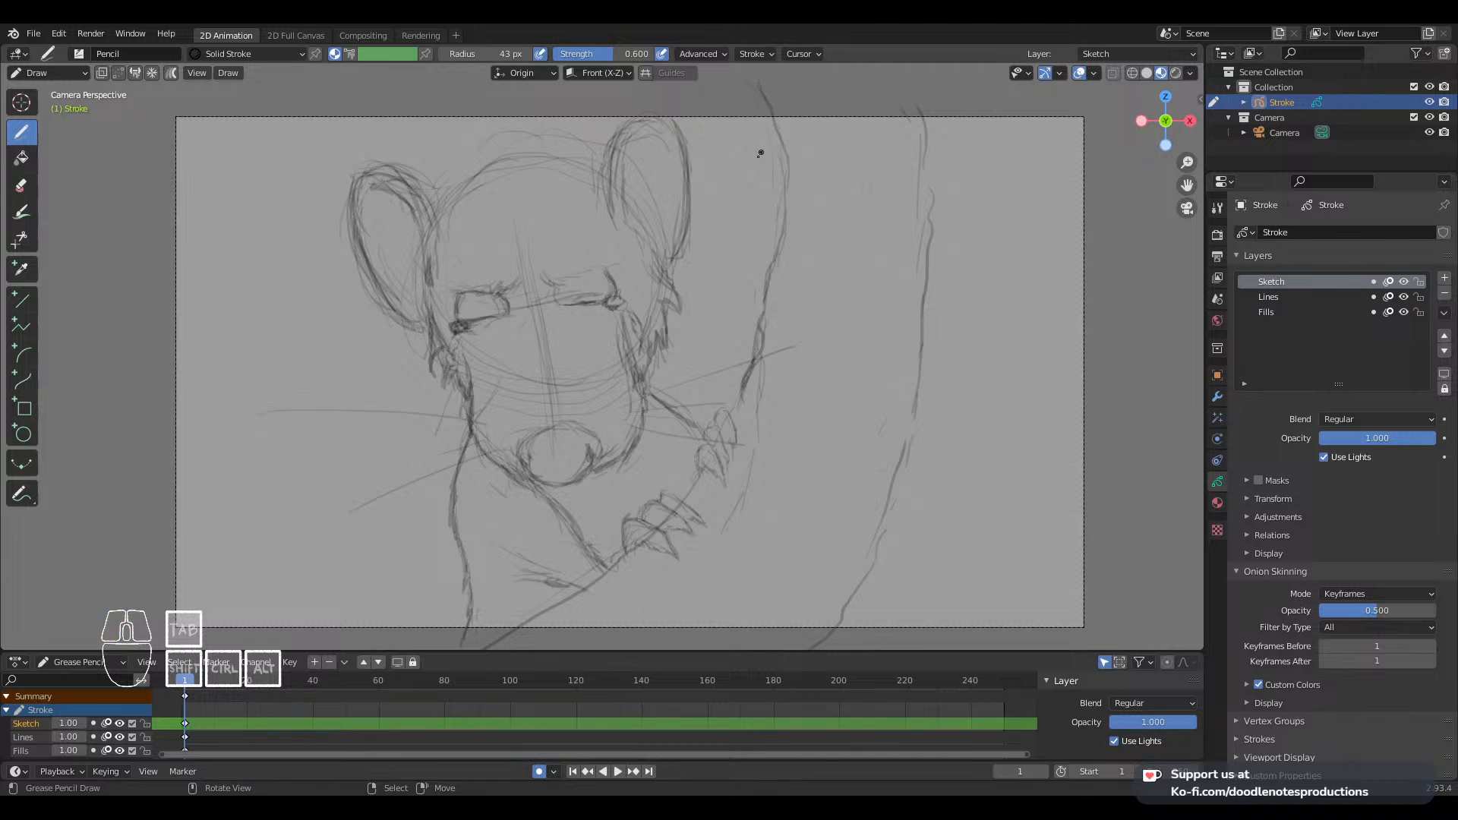
left_click_drag(624, 543, 625, 552)
left_click_drag(531, 616, 509, 632)
mouse_move(919, 146)
left_mouse_down()
mouse_move(909, 430)
mouse_move(868, 551)
mouse_move(807, 642)
left_mouse_up()
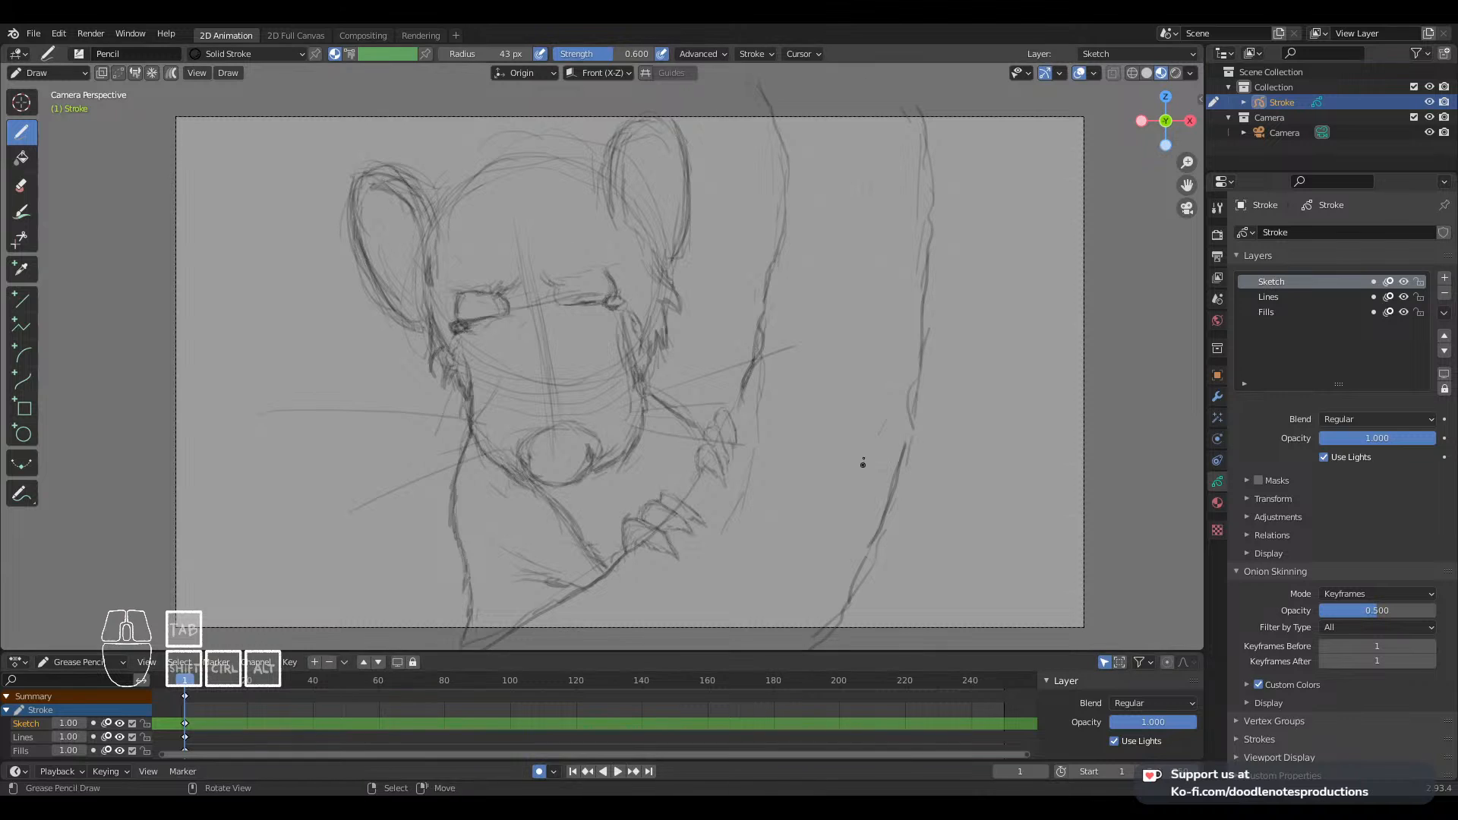
Step: Sketch faint background lines left of the character, extending beyond the camera frame's left edge
middle_click_drag(863, 465, 529, 395, "ctrl")
left_click_drag(377, 532, 378, 532)
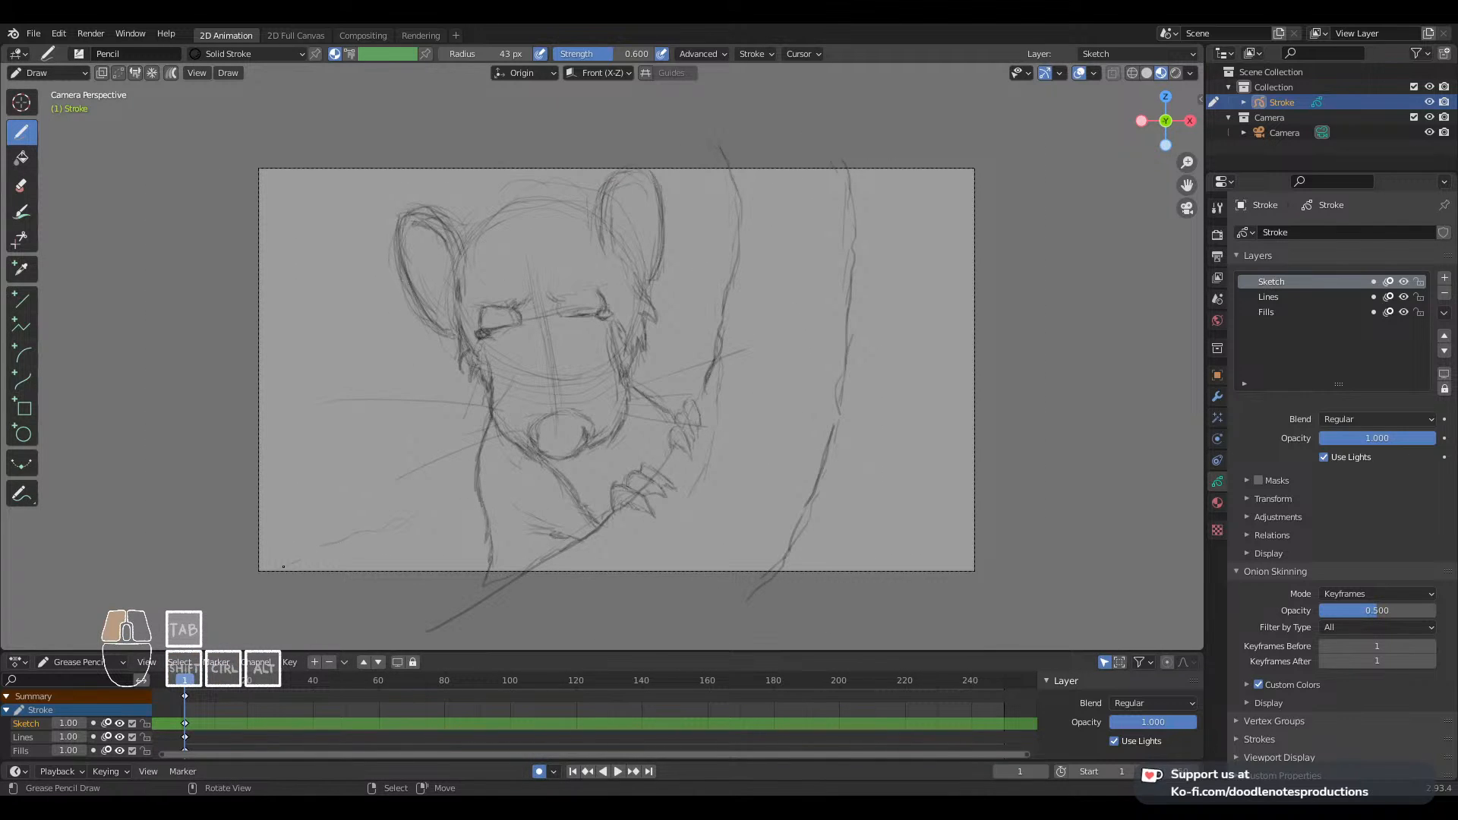
left_click_drag(178, 607, 173, 610)
left_click_drag(196, 606, 289, 592)
left_click_drag(457, 457, 421, 497)
left_click_drag(221, 603, 303, 586)
left_click_drag(451, 465, 469, 435)
mouse_move(242, 599)
left_mouse_down()
mouse_move(274, 592)
mouse_move(221, 585)
left_mouse_up()
mouse_move(211, 429)
left_mouse_down()
mouse_move(263, 445)
mouse_move(274, 468)
left_mouse_up()
left_click_drag(283, 476, 262, 447)
left_click_drag(266, 444, 228, 435)
mouse_move(205, 437)
left_mouse_down()
mouse_move(184, 437)
mouse_move(278, 472)
mouse_move(280, 519)
left_mouse_up()
Step: Darken the right ear's inner edge and the top-left contour of the head
mouse_move(504, 278)
middle_mouse_down("shift")
mouse_move(488, 296)
mouse_move(515, 287)
middle_mouse_up("shift")
scroll(466, 289, "up", 1)
left_click_drag(586, 236, 632, 182)
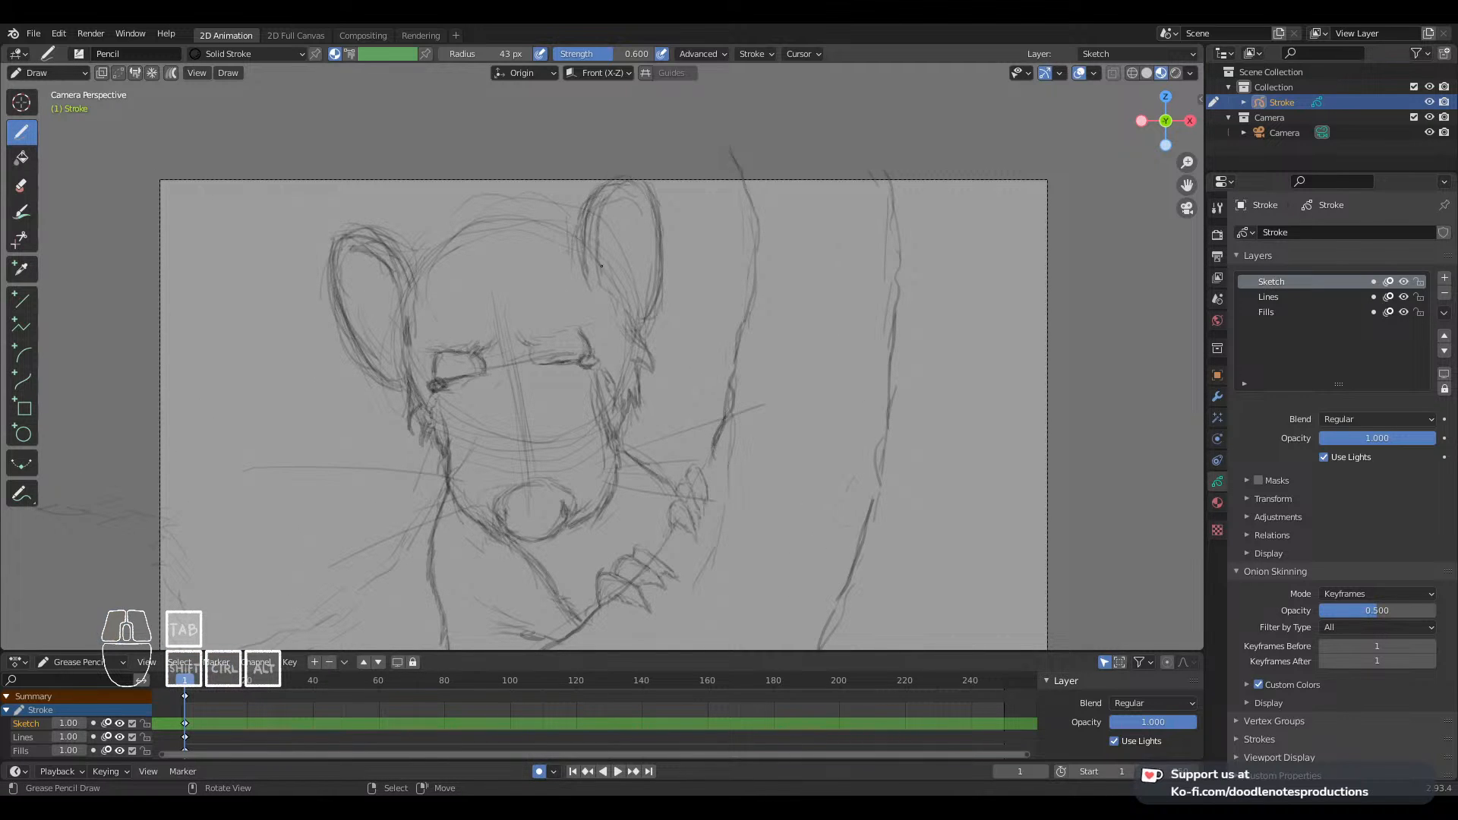
left_click_drag(602, 265, 643, 350)
mouse_move(456, 240)
left_mouse_down()
mouse_move(419, 278)
mouse_move(446, 225)
mouse_move(471, 221)
mouse_move(440, 210)
mouse_move(545, 205)
mouse_move(432, 226)
left_mouse_up()
left_click_drag(452, 234, 488, 216)
Step: Sketch short fur tufts on the head at the base of both ears
mouse_move(427, 262)
left_mouse_down()
mouse_move(392, 312)
mouse_move(431, 325)
left_mouse_up()
left_click_drag(417, 298, 404, 310)
left_click_drag(560, 266, 608, 273)
left_click_drag(585, 278, 577, 305)
left_click_drag(430, 296, 436, 311)
left_click_drag(566, 286, 566, 270)
left_click_drag(574, 271, 569, 266)
left_click_drag(450, 252, 457, 247)
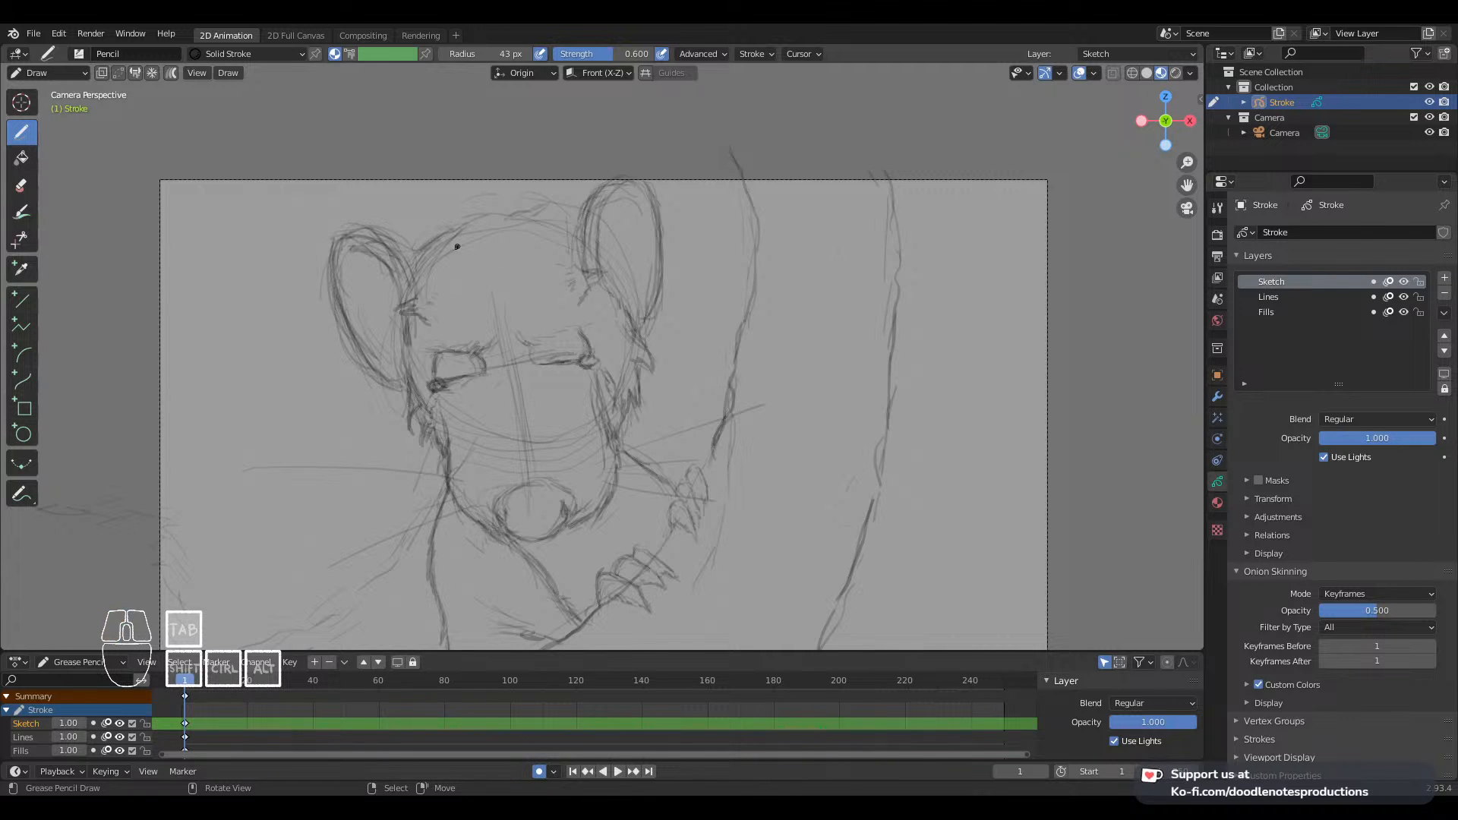
Step: Erase stray fur strokes at the base of both ears and redraw the tuft beside the right ear
left_click_drag(410, 300, 415, 311, "ctrl")
left_click_drag(587, 298, 585, 281, "ctrl")
mouse_move(593, 273)
left_mouse_down()
mouse_move(597, 287)
mouse_move(565, 303)
mouse_move(577, 310)
left_mouse_up()
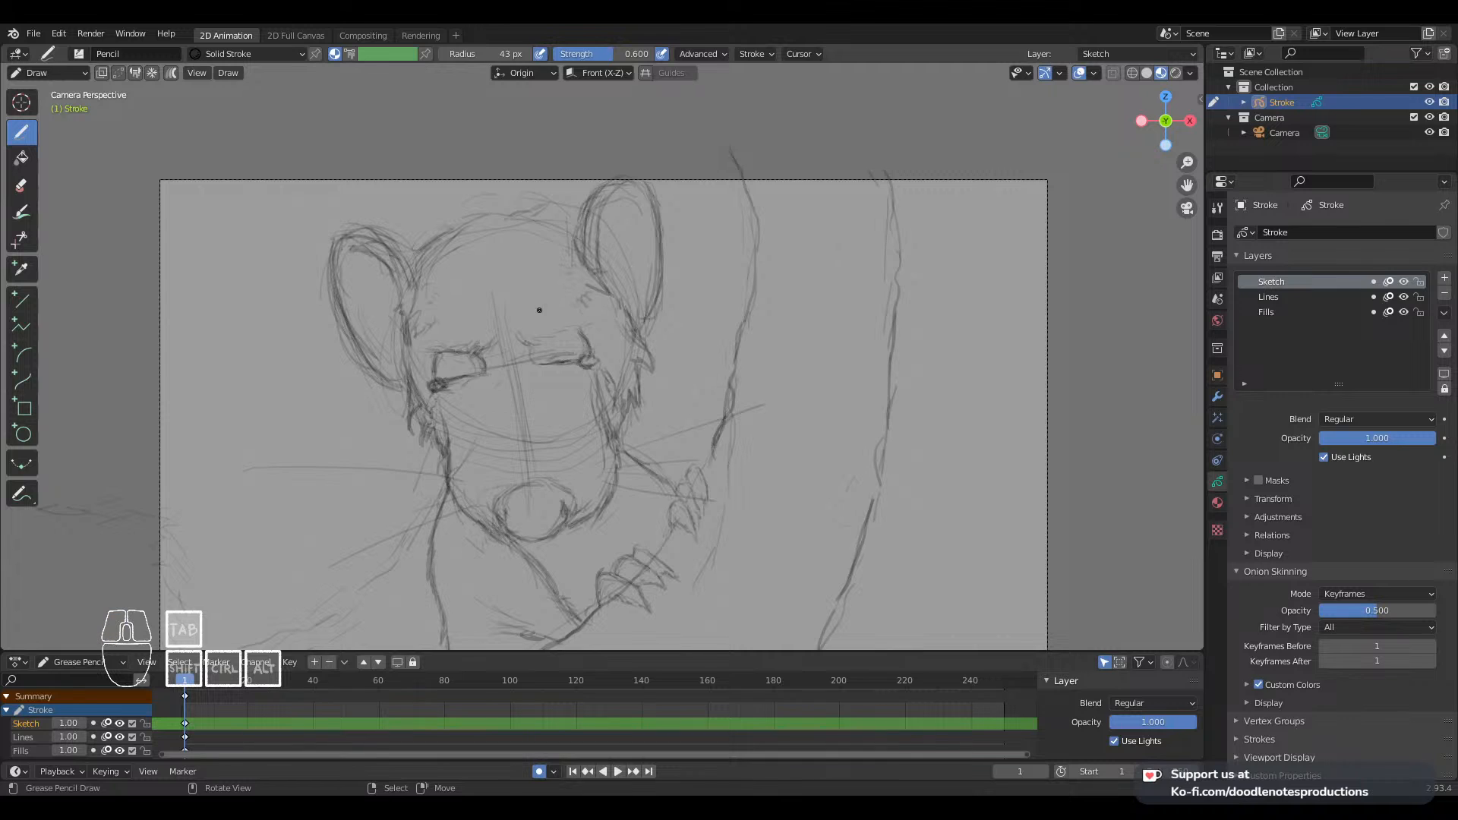
Step: Strengthen both brows and eyelids and add short fur strokes under the right eye and across the muzzle
mouse_move(419, 337)
left_mouse_down()
mouse_move(444, 357)
mouse_move(577, 334)
left_mouse_up()
left_click_drag(439, 353, 445, 376)
left_click_drag(531, 365, 579, 360)
left_click_drag(548, 383, 566, 423)
left_click_drag(481, 451, 514, 426)
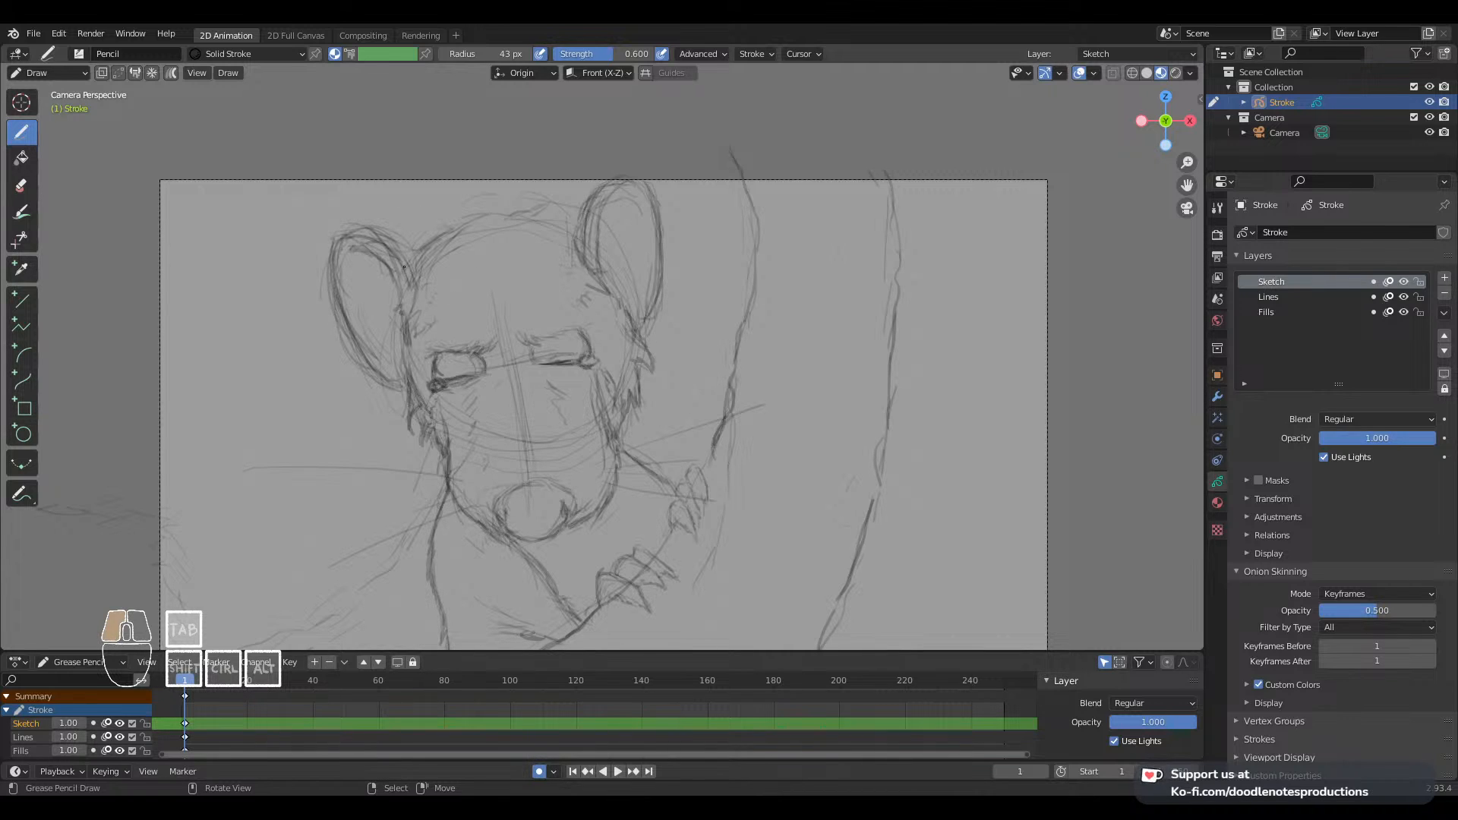
Step: Sketch a spiky tuft of fur across the top of the head between the ears
key("ctrl")
left_click_drag(418, 290, 408, 218)
mouse_move(408, 226)
left_mouse_down()
mouse_move(569, 196)
mouse_move(574, 223)
mouse_move(389, 212)
mouse_move(396, 228)
mouse_move(565, 196)
left_mouse_up()
left_click_drag(592, 187, 571, 203)
mouse_move(433, 322)
left_mouse_down()
mouse_move(418, 334)
mouse_move(408, 264)
mouse_move(353, 239)
left_mouse_up()
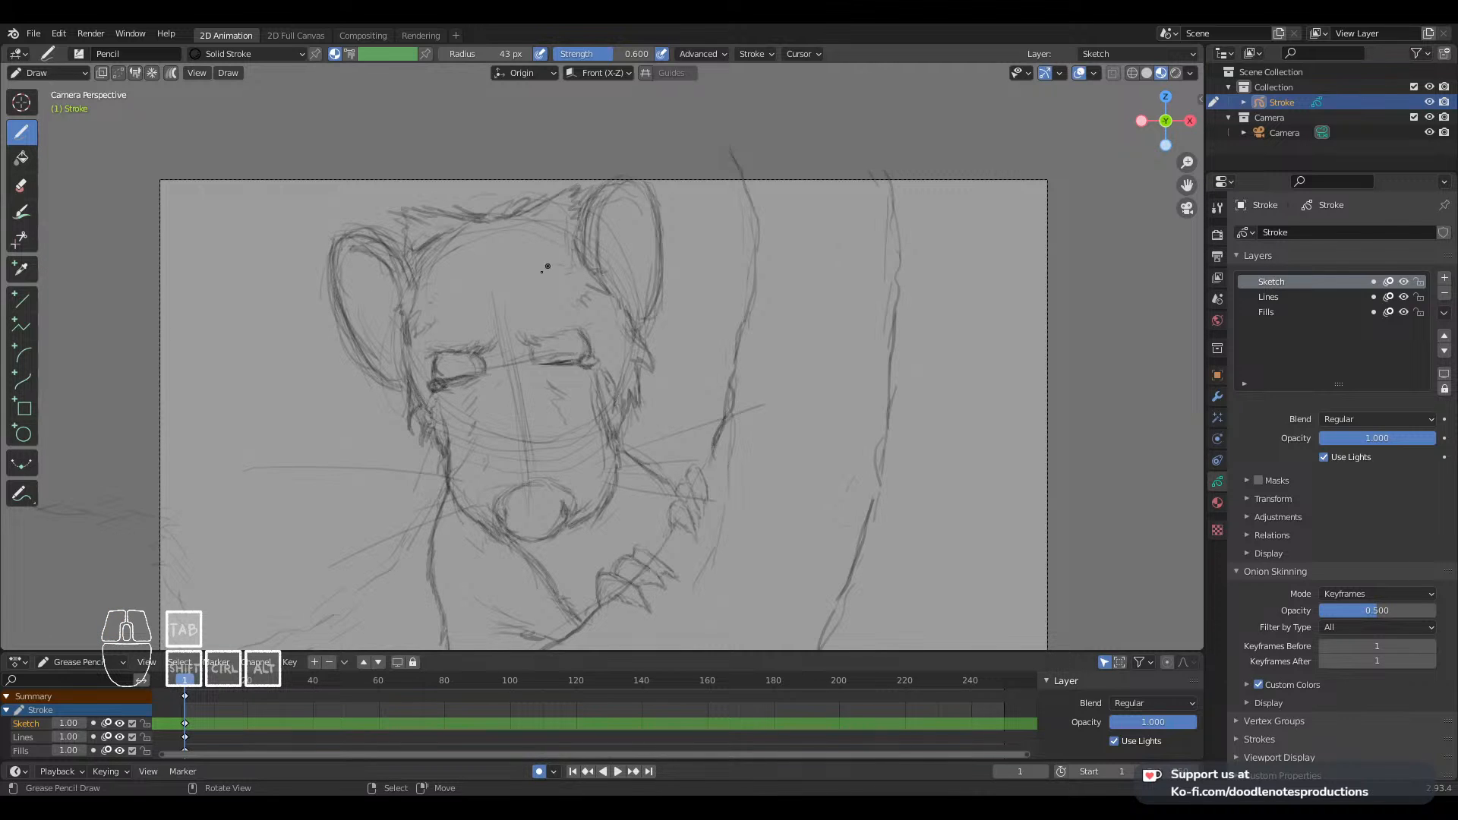
Step: Darken the outline of the round nose at the end of the muzzle
scroll(470, 306, "down", 3, "shift")
middle_click_drag(526, 445, 521, 426, "shift")
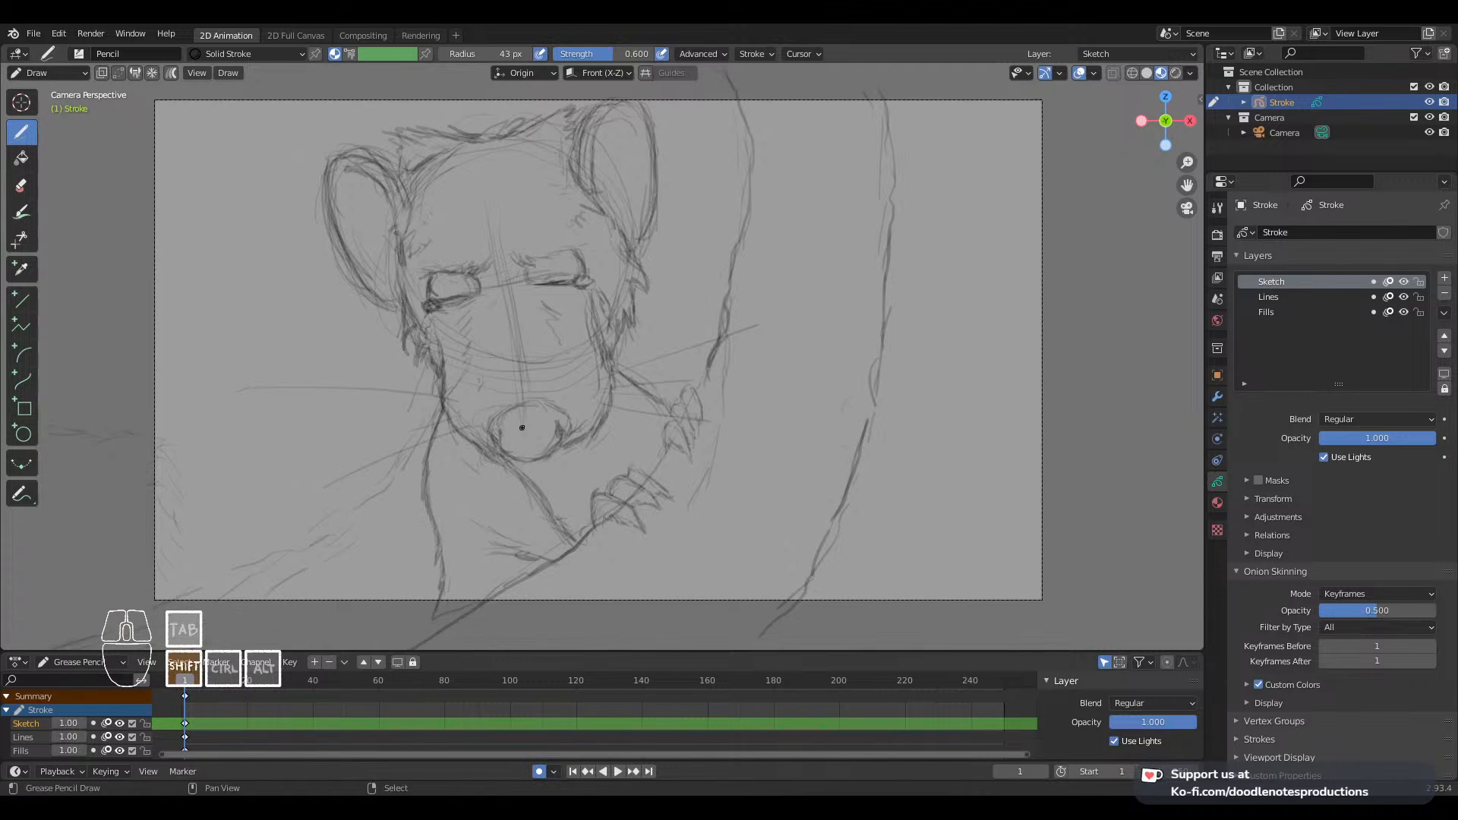
mouse_move(499, 439)
left_mouse_down()
mouse_move(543, 464)
mouse_move(503, 408)
mouse_move(539, 399)
mouse_move(570, 425)
left_mouse_up()
left_click_drag(537, 398, 570, 427)
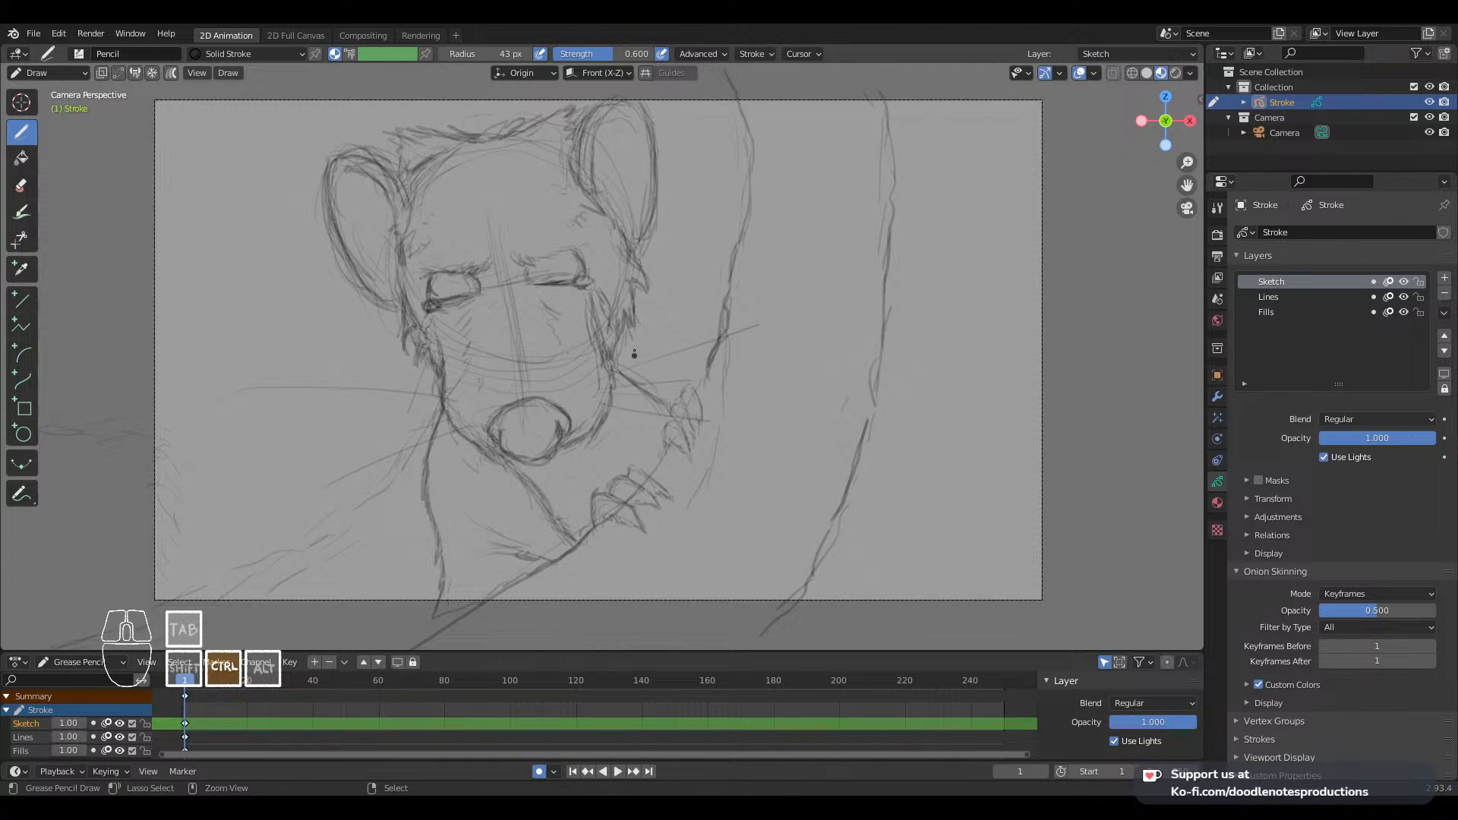
Step: Add short fur strokes beside the eyes and reinforce the outlines and bases of both ears
middle_click_drag(632, 353, 584, 379, "ctrl")
mouse_move(568, 301)
middle_mouse_down("ctrl")
mouse_move(550, 213)
mouse_move(591, 233)
middle_mouse_up("ctrl")
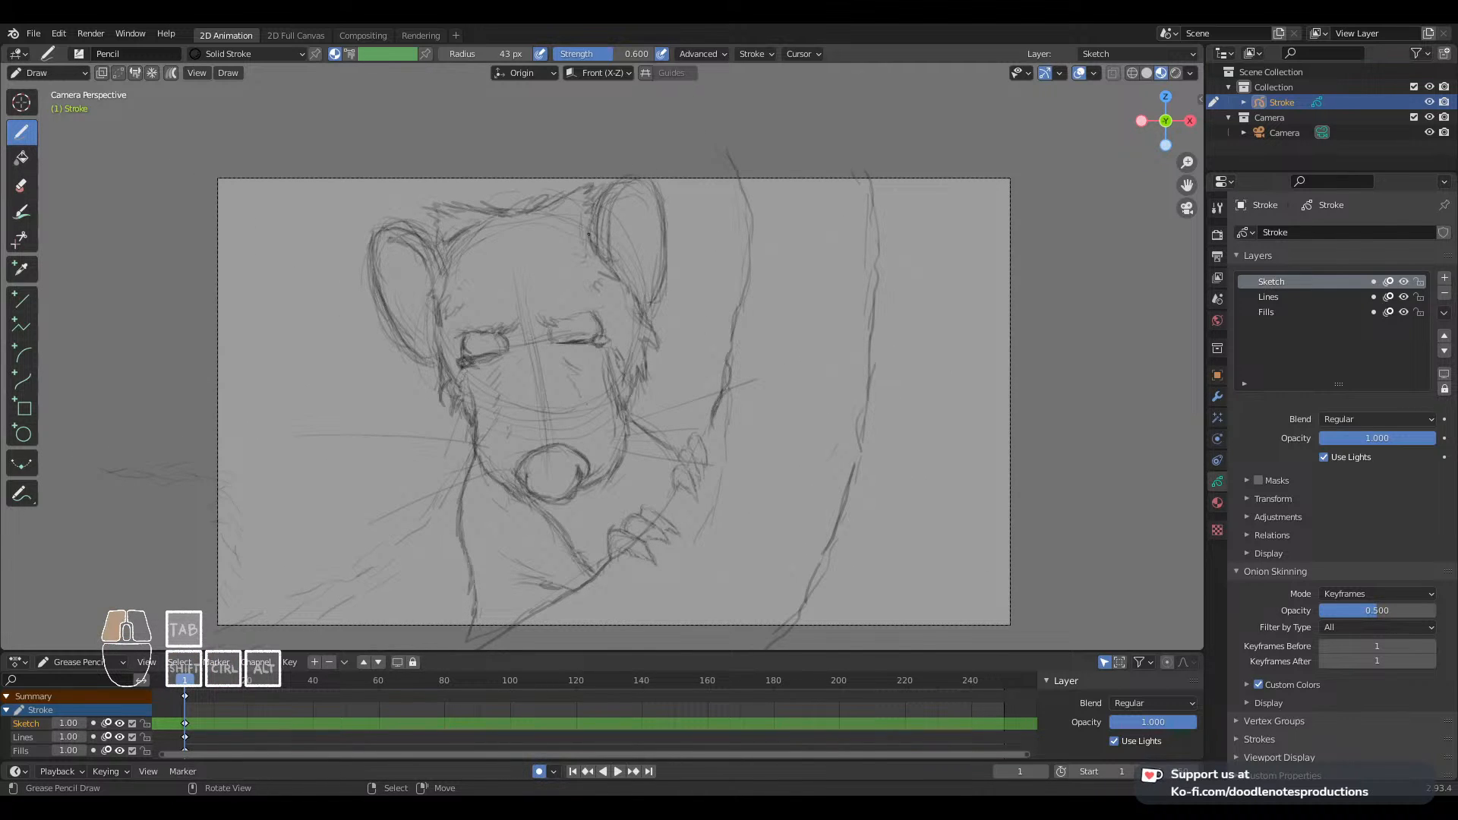
left_click_drag(622, 284, 625, 289)
left_click_drag(599, 277, 590, 287)
left_click_drag(498, 314, 488, 319)
left_click_drag(456, 264, 428, 313)
left_click_drag(644, 179, 665, 213)
left_click_drag(666, 263, 661, 295)
left_click_drag(429, 248, 442, 287)
left_click_drag(373, 257, 415, 352)
left_click_drag(648, 317, 649, 292)
left_click_drag(653, 201, 612, 194)
Step: Check the sketch within the camera frame and save the file
middle_click_drag(641, 321, 621, 231, "ctrl")
mouse_move(629, 352)
middle_mouse_down("shift")
mouse_move(608, 329)
mouse_move(609, 297)
mouse_move(630, 262)
mouse_move(643, 267)
mouse_move(620, 232)
mouse_move(633, 298)
mouse_move(623, 273)
middle_mouse_up("shift")
middle_click_drag(633, 285, 646, 293, "shift")
middle_click_drag(651, 293, 634, 282, "shift")
mouse_move(635, 284)
middle_mouse_down("ctrl")
mouse_move(655, 246)
mouse_move(687, 260)
middle_mouse_up("ctrl")
key("ctrl+s")
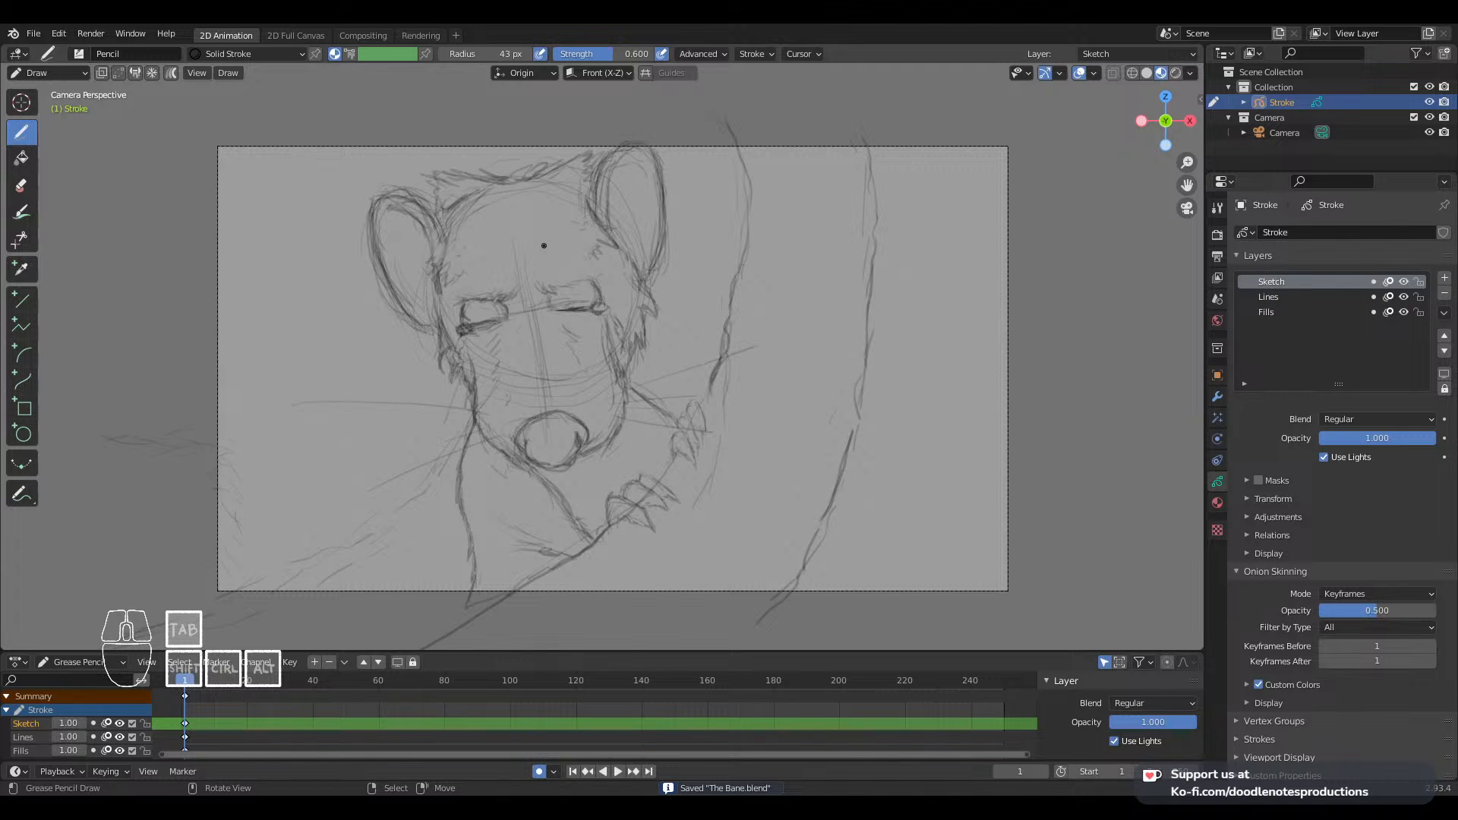
mouse_move(544, 246)
middle_mouse_down("ctrl")
mouse_move(579, 286)
mouse_move(553, 311)
mouse_move(552, 298)
middle_mouse_up("ctrl")
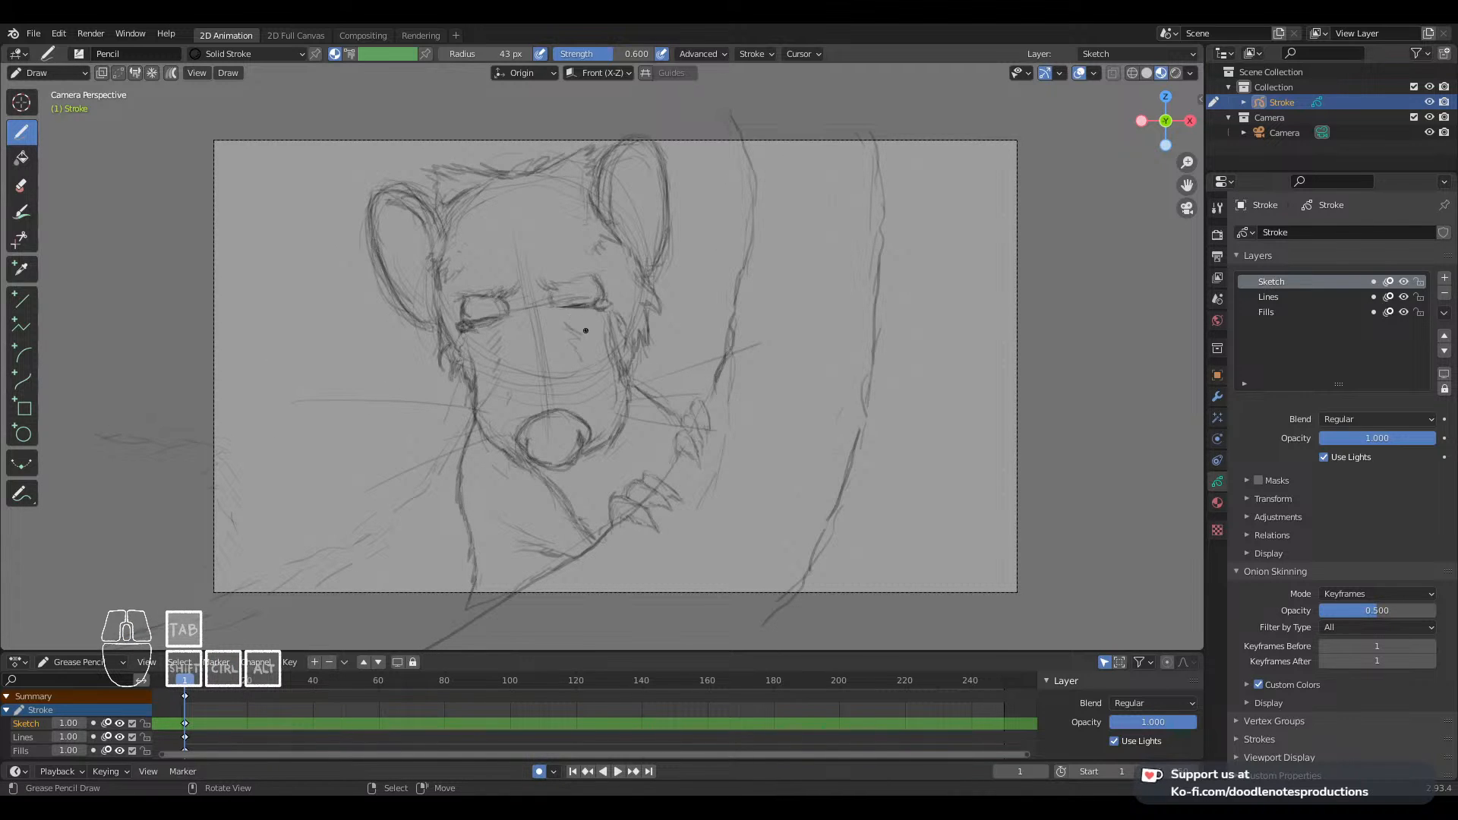
middle_click_drag(585, 331, 579, 296, "ctrl")
middle_click_drag(578, 300, 524, 262, "ctrl")
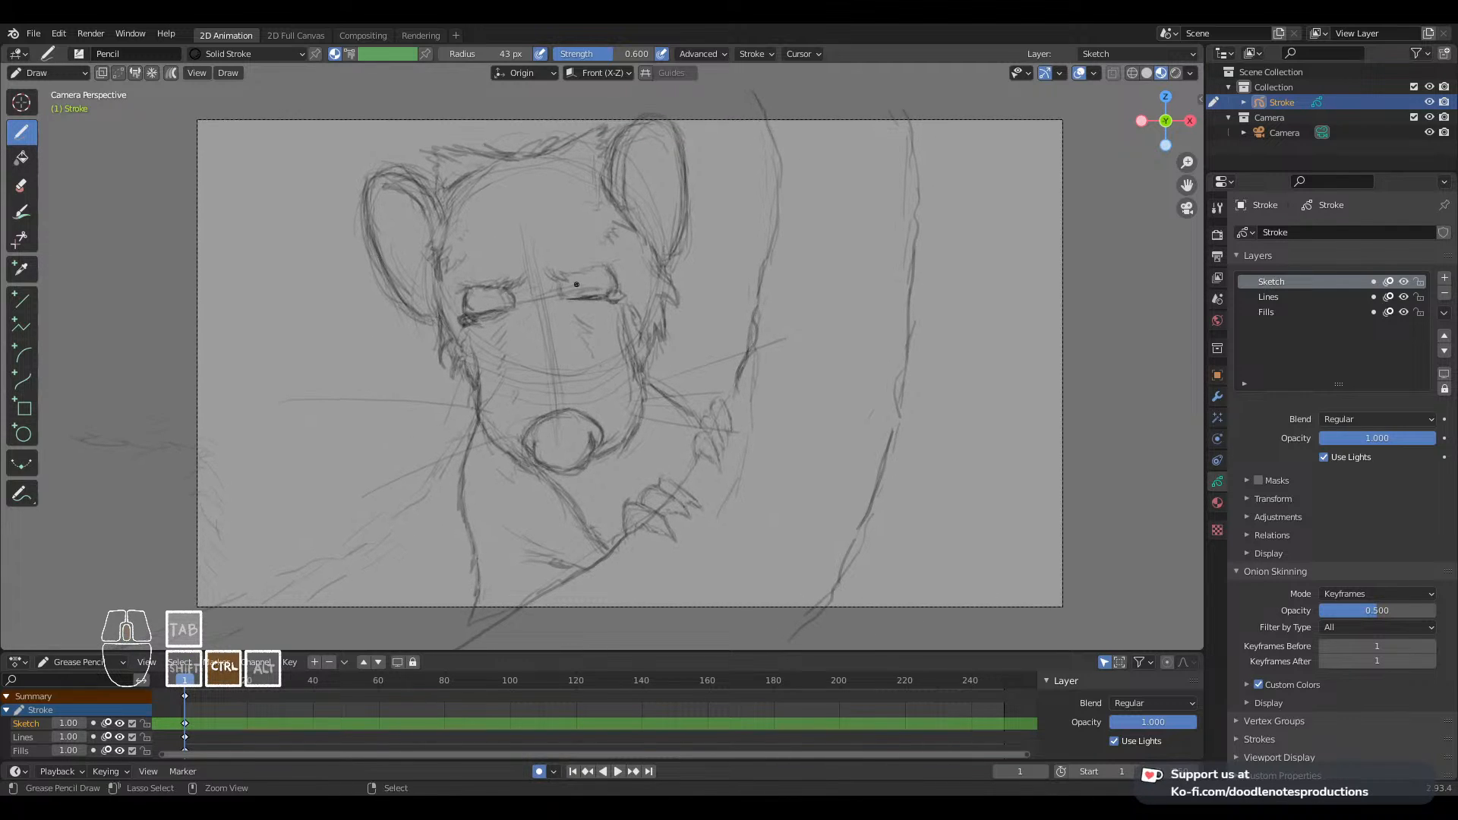
key("ctrl+s")
Step: Strengthen the eyelid lines of both eyes and add a short fur stroke beneath the left eye
left_click_drag(465, 298, 483, 288)
left_click_drag(475, 290, 504, 285)
mouse_move(493, 287)
left_mouse_down()
mouse_move(616, 263)
mouse_move(616, 279)
mouse_move(561, 297)
mouse_move(604, 296)
left_mouse_up()
left_click_drag(575, 295, 589, 296)
mouse_move(560, 298)
left_mouse_down()
mouse_move(583, 299)
mouse_move(469, 319)
left_mouse_up()
mouse_move(486, 313)
left_mouse_down()
mouse_move(583, 300)
mouse_move(495, 334)
left_mouse_up()
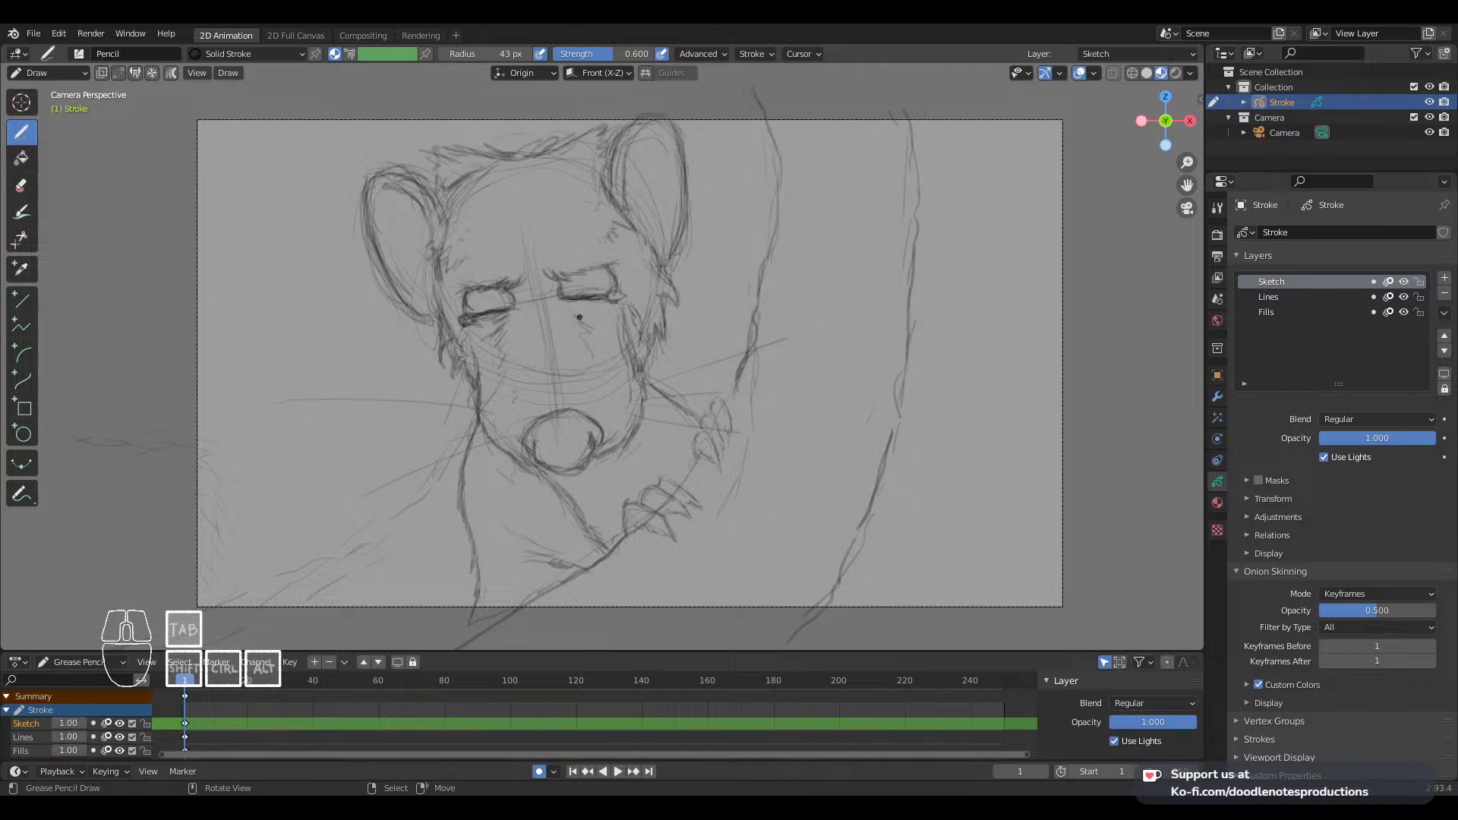
Step: Add fur strokes under the right eye, along the muzzle sides and down the nose bridge, and save the file
left_click_drag(575, 308, 588, 330)
left_click_drag(506, 357, 504, 400)
left_click_drag(595, 369, 600, 380)
left_click_drag(511, 398, 506, 420)
left_click_drag(609, 403, 597, 390)
left_click_drag(540, 301, 548, 346)
left_click_drag(544, 335, 557, 396)
middle_click_drag(703, 227, 605, 314, "ctrl")
key("ctrl+s")
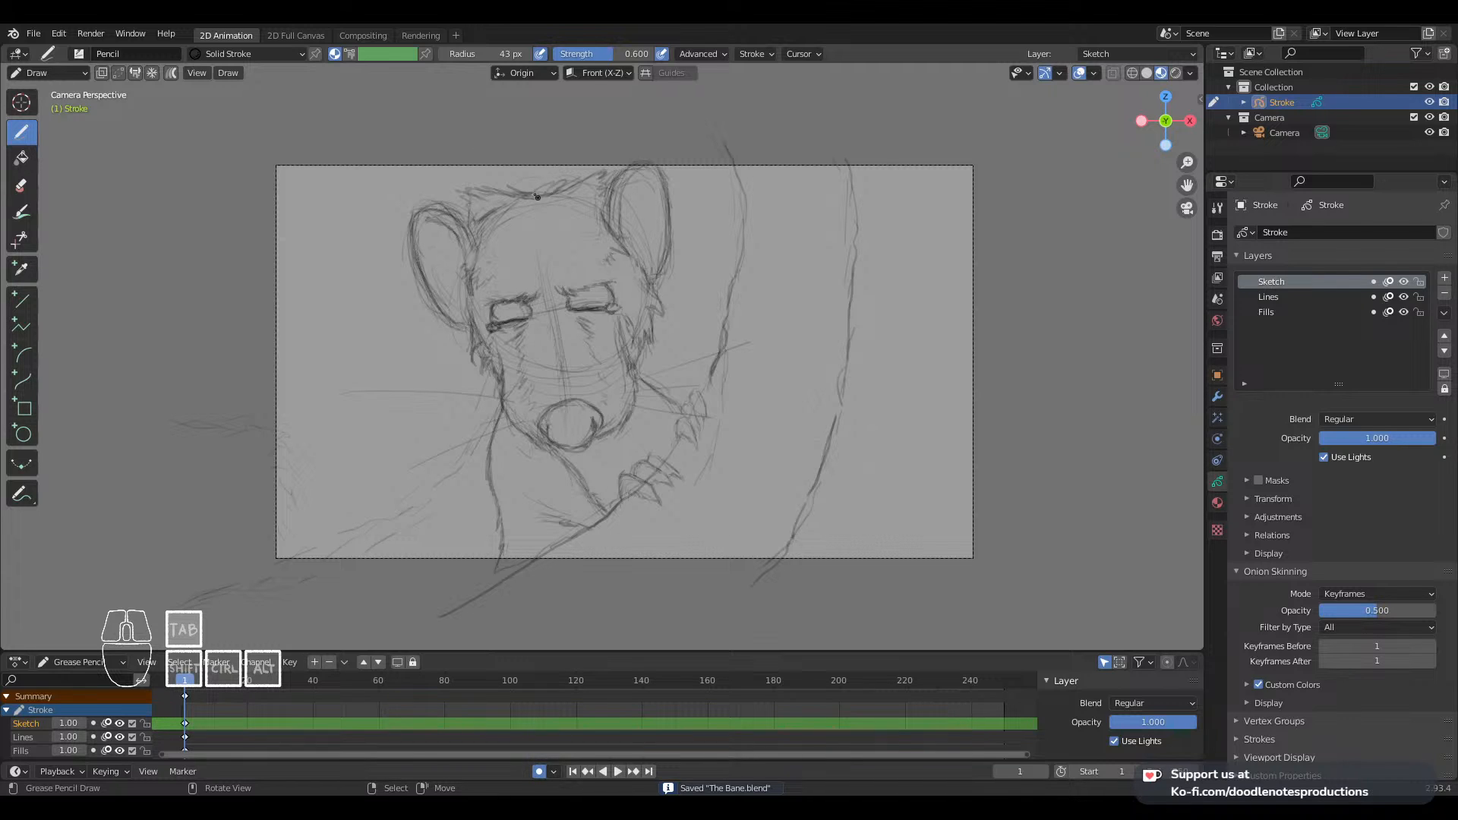
Step: Touch up the fur at the head top and left ear base, and erase stray strokes near the right temple
left_click_drag(492, 190, 457, 190)
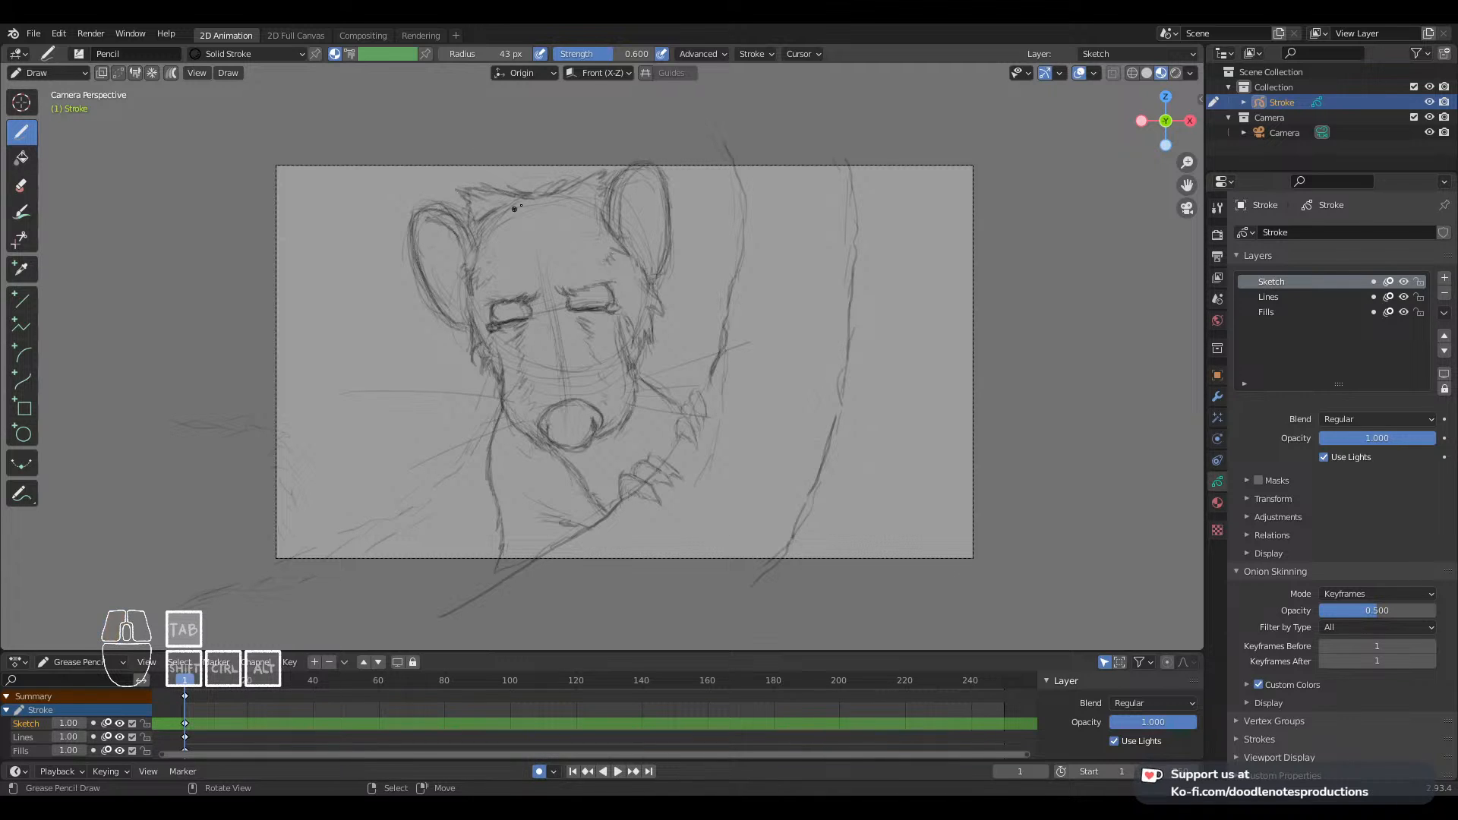
mouse_move(612, 179)
left_mouse_down()
mouse_move(616, 238)
mouse_move(604, 213)
mouse_move(628, 212)
left_mouse_up()
left_click_drag(477, 270, 482, 283)
mouse_move(609, 259)
left_mouse_down("ctrl")
mouse_move(623, 244)
mouse_move(628, 262)
left_mouse_up("ctrl")
left_click_drag(468, 270, 470, 271)
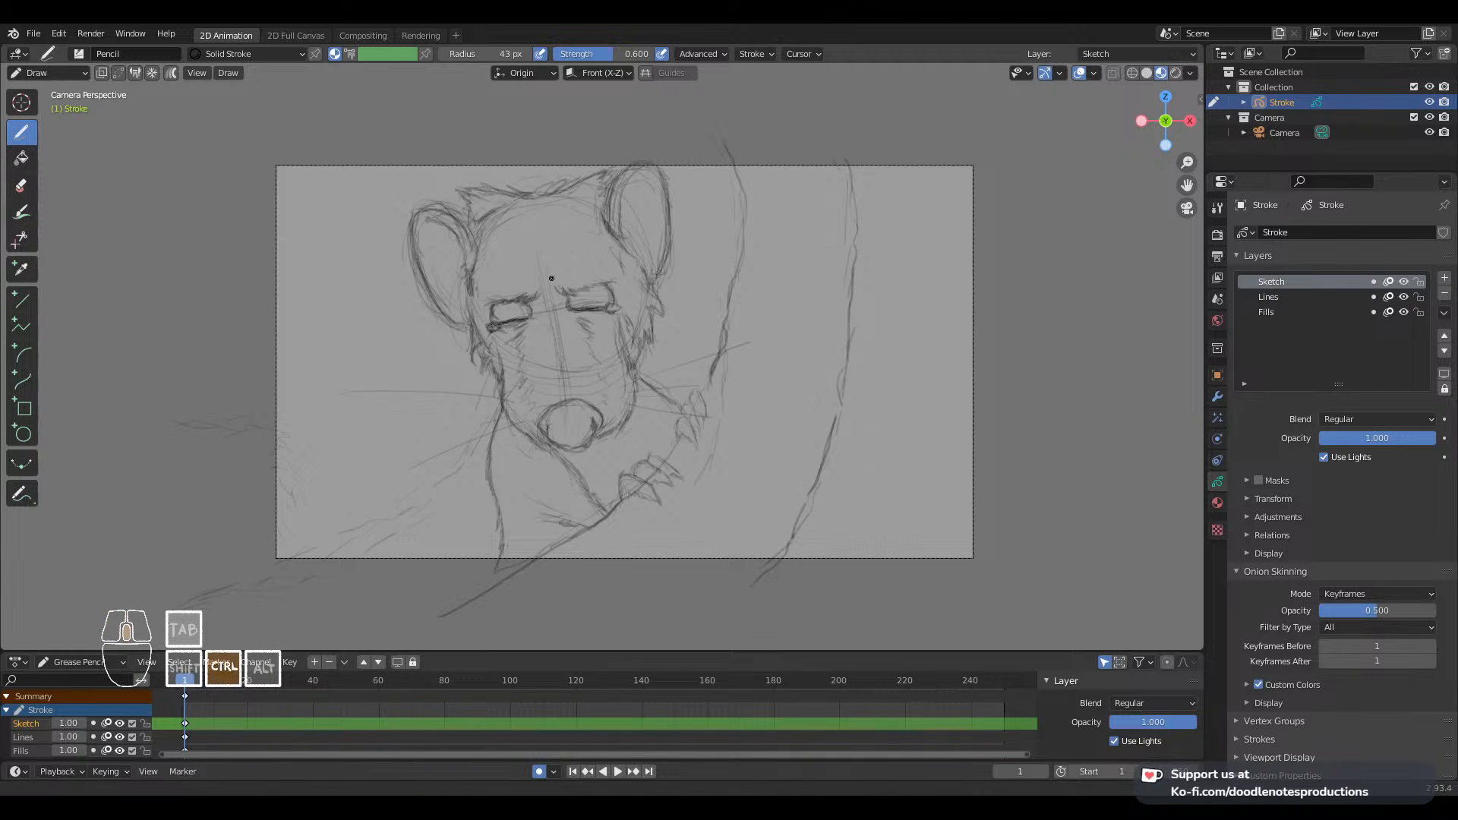
Step: Erase part of the curved guideline below the head tuft and thicken the fur on both cheeks
middle_click_drag(554, 286, 494, 177, "ctrl")
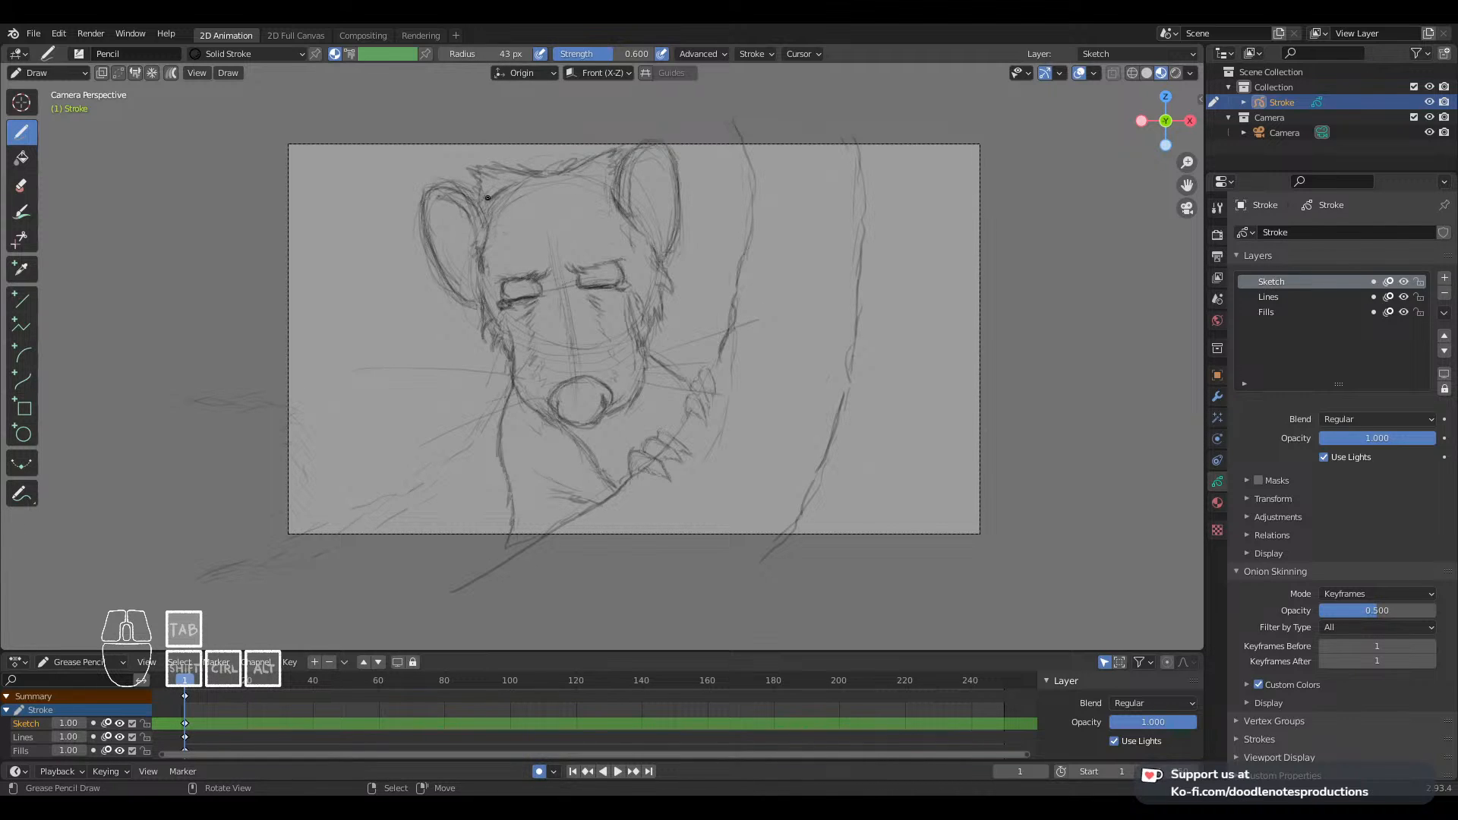
left_click_drag(513, 156, 510, 190, "ctrl")
left_click_drag(480, 294, 482, 316)
left_click_drag(480, 305, 484, 340)
mouse_move(486, 342)
left_mouse_down()
mouse_move(493, 326)
mouse_move(506, 344)
left_mouse_up()
left_click_drag(655, 298, 647, 333)
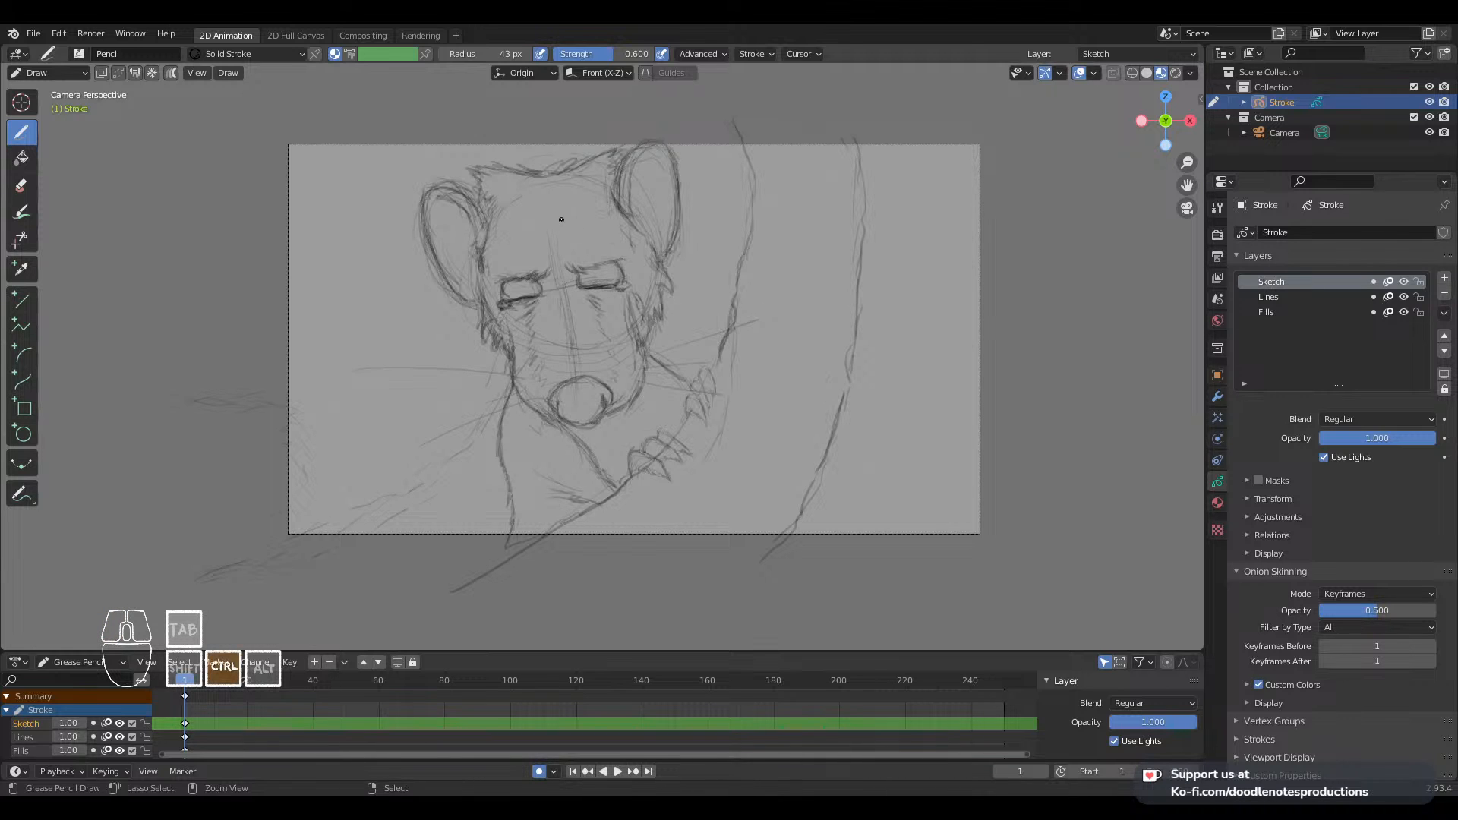
Step: Sketch a short arm line between the muzzle and the clawed paws
mouse_move(612, 135)
middle_mouse_down("ctrl")
mouse_move(570, 254)
mouse_move(577, 225)
mouse_move(585, 248)
middle_mouse_up("ctrl")
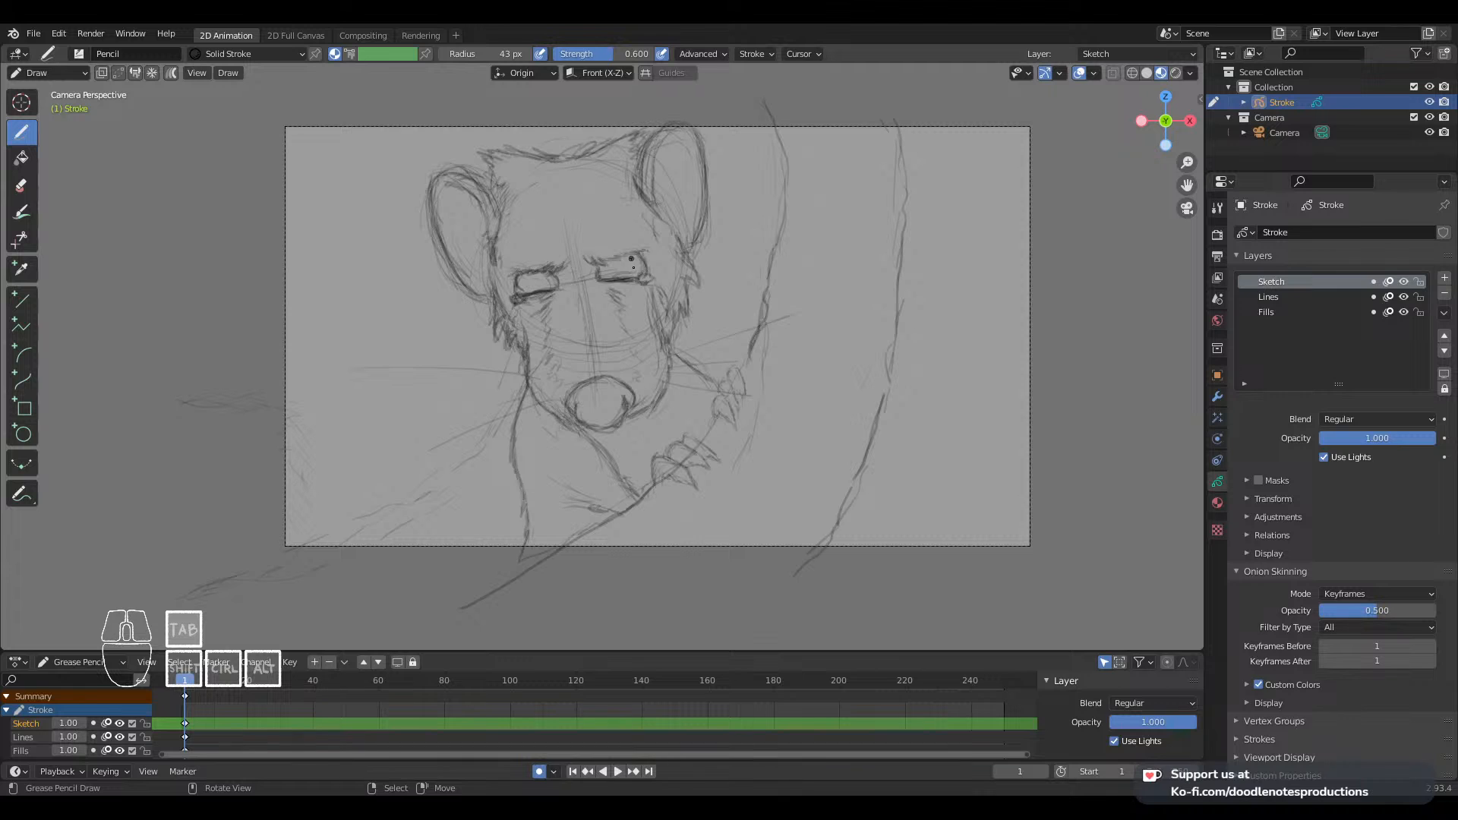
mouse_move(692, 395)
left_mouse_down()
mouse_move(704, 415)
mouse_move(686, 410)
mouse_move(711, 433)
left_mouse_up()
scroll(677, 325, "down", 1)
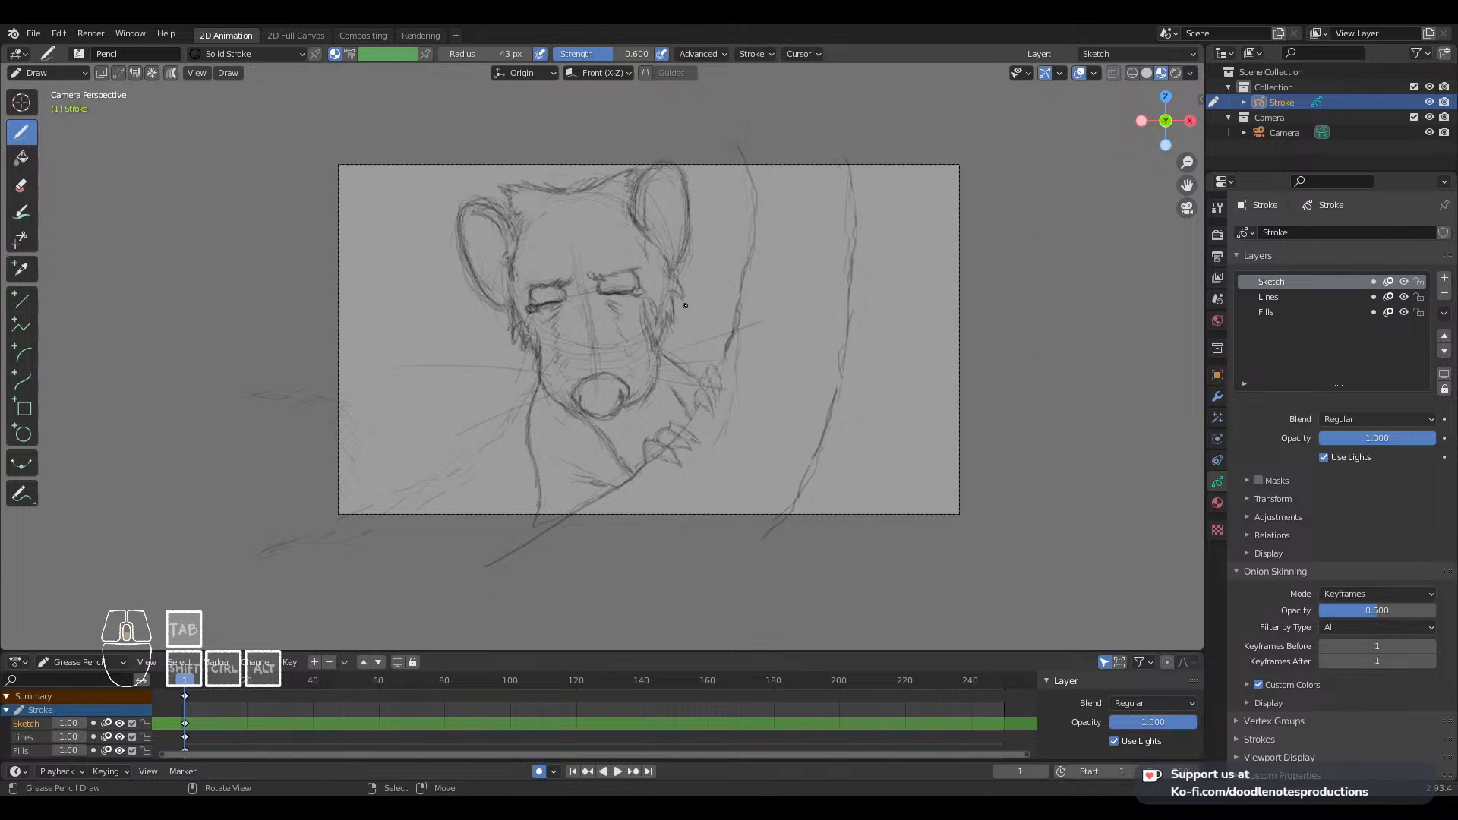
scroll(685, 306, "up", 1)
Step: Switch to Object Mode, select the camera by its frame and try to move it
key("ctrl+Tab")
left_click(886, 157)
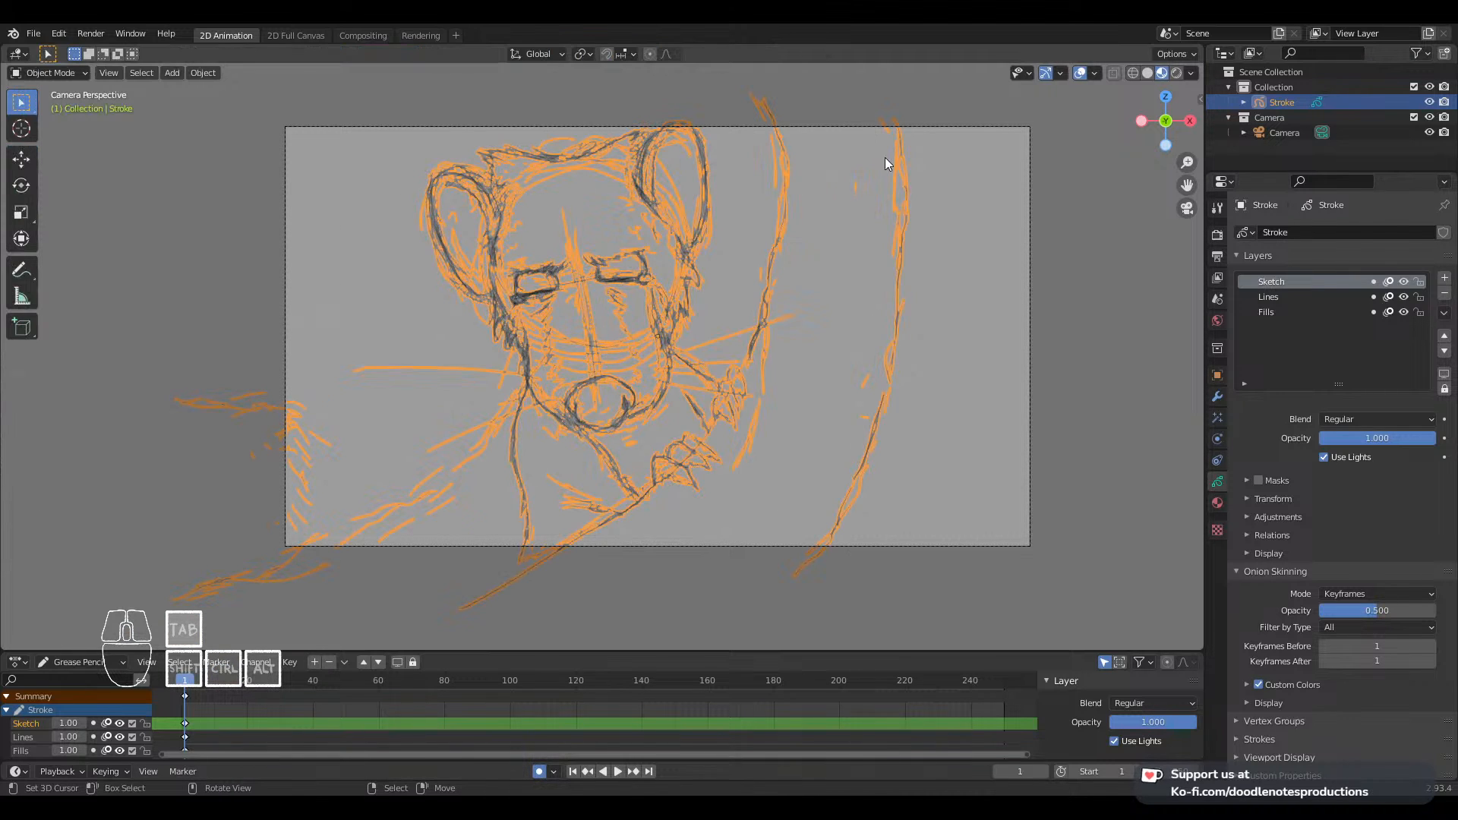
left_click(877, 126)
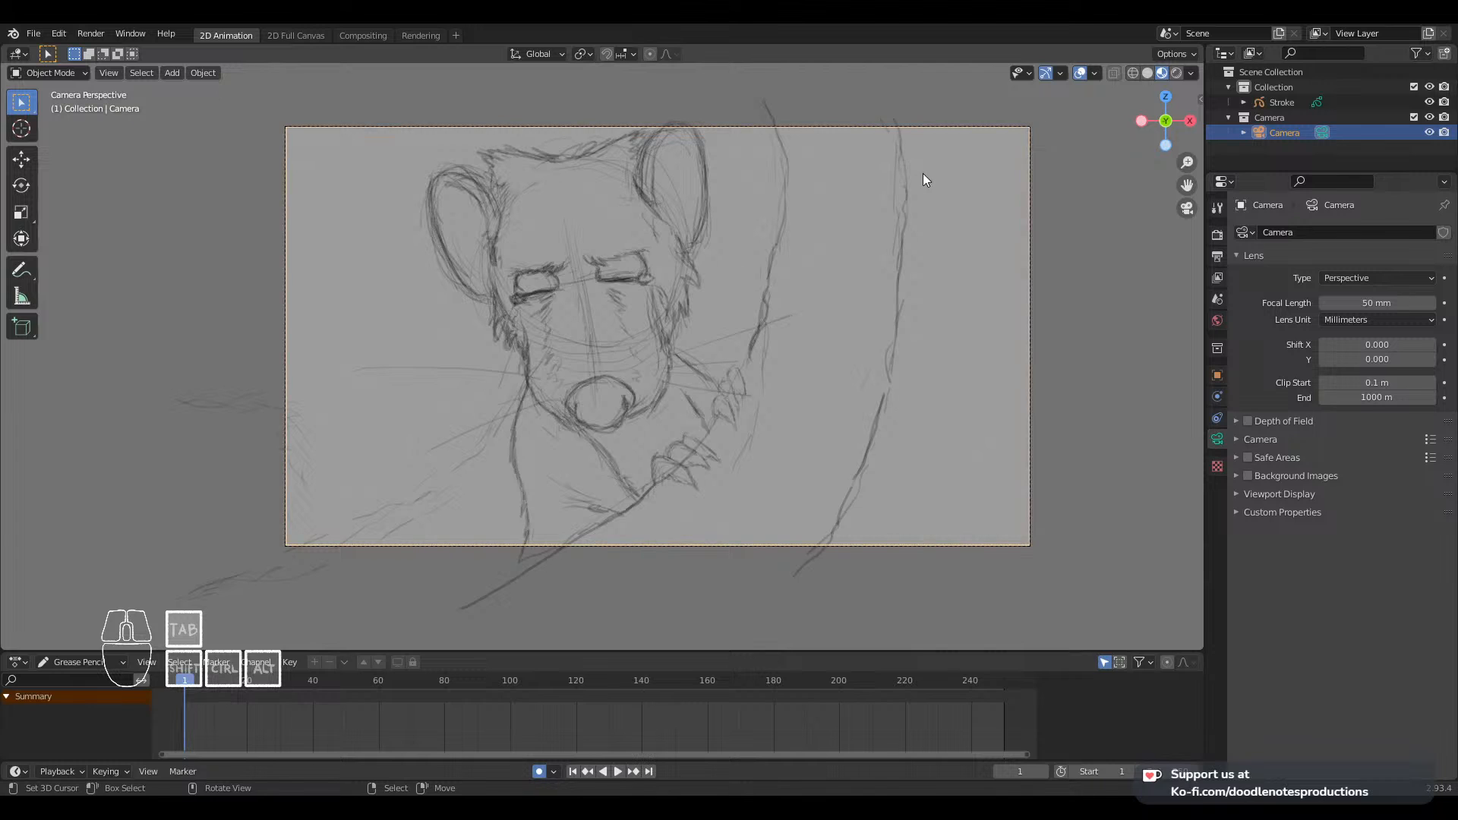
key("g")
right_click(904, 158)
Step: Center the camera frame in the view and save The Bane.blend
scroll(896, 299, "down", 1)
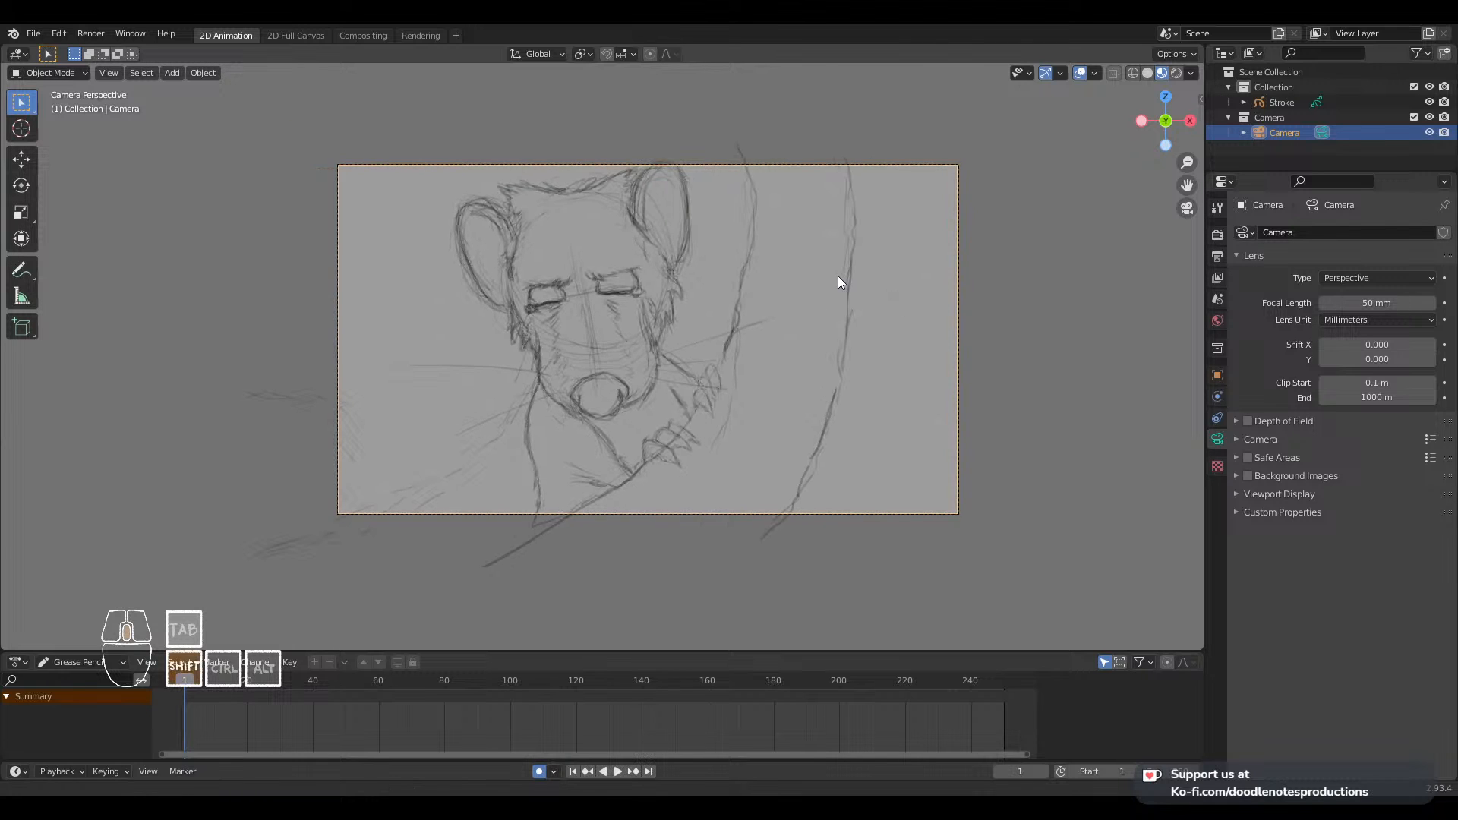
middle_click_drag(837, 276, 829, 303, "shift")
scroll(829, 302, "up", 1)
key("ctrl+s")
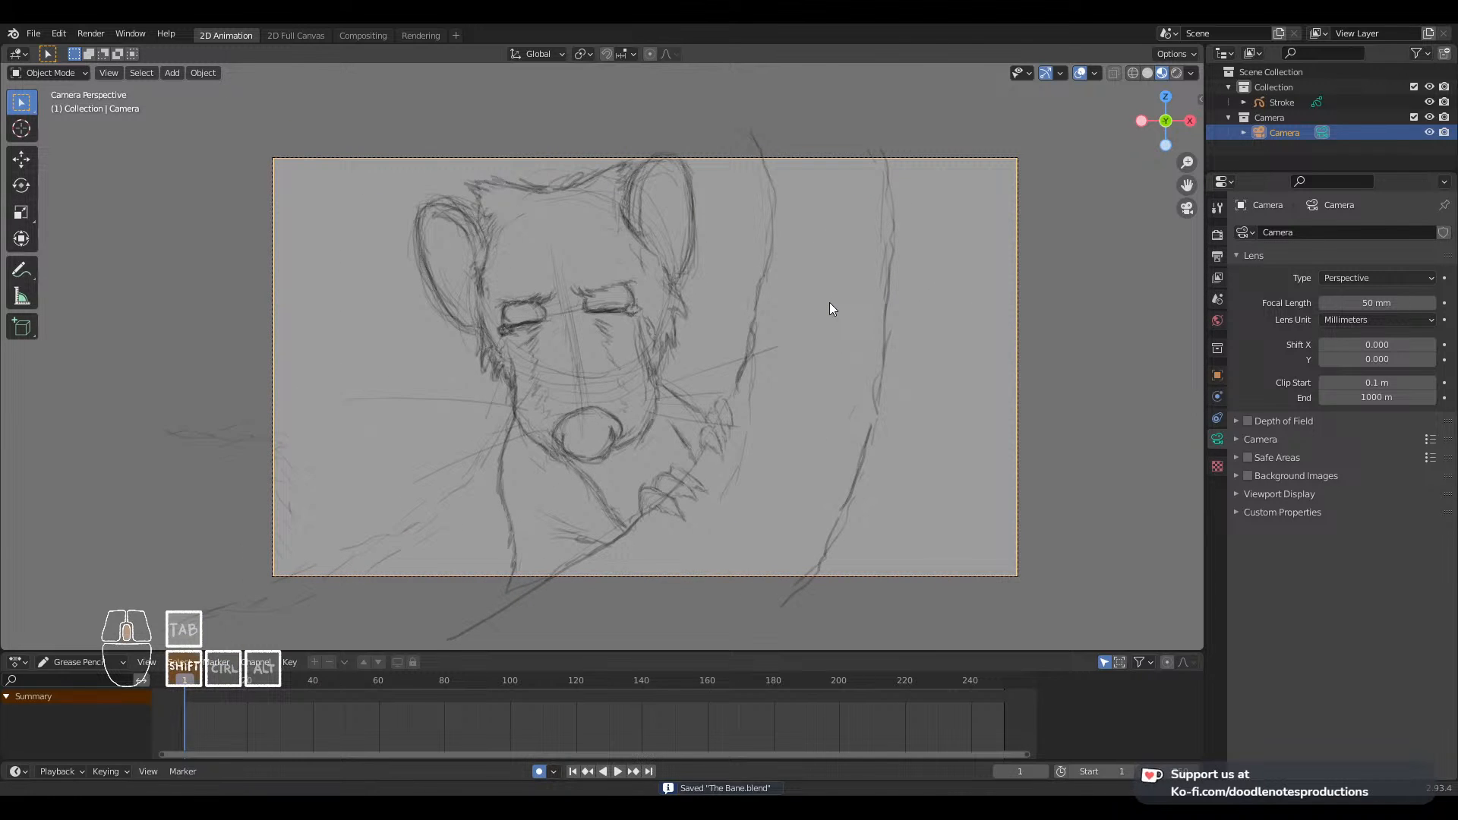
scroll(829, 309, "up", 1)
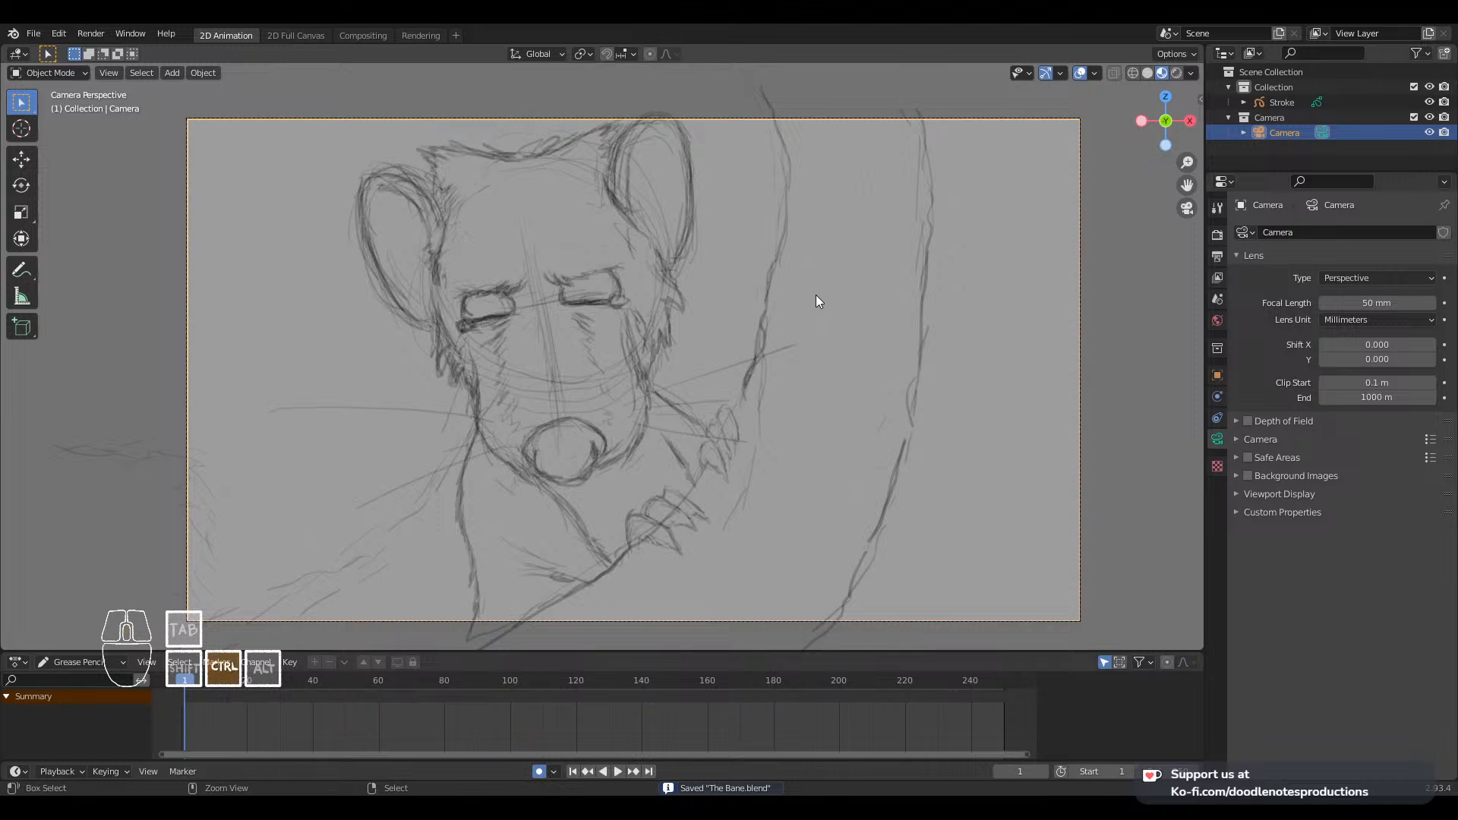
middle_click_drag(816, 294, 817, 298, "ctrl")
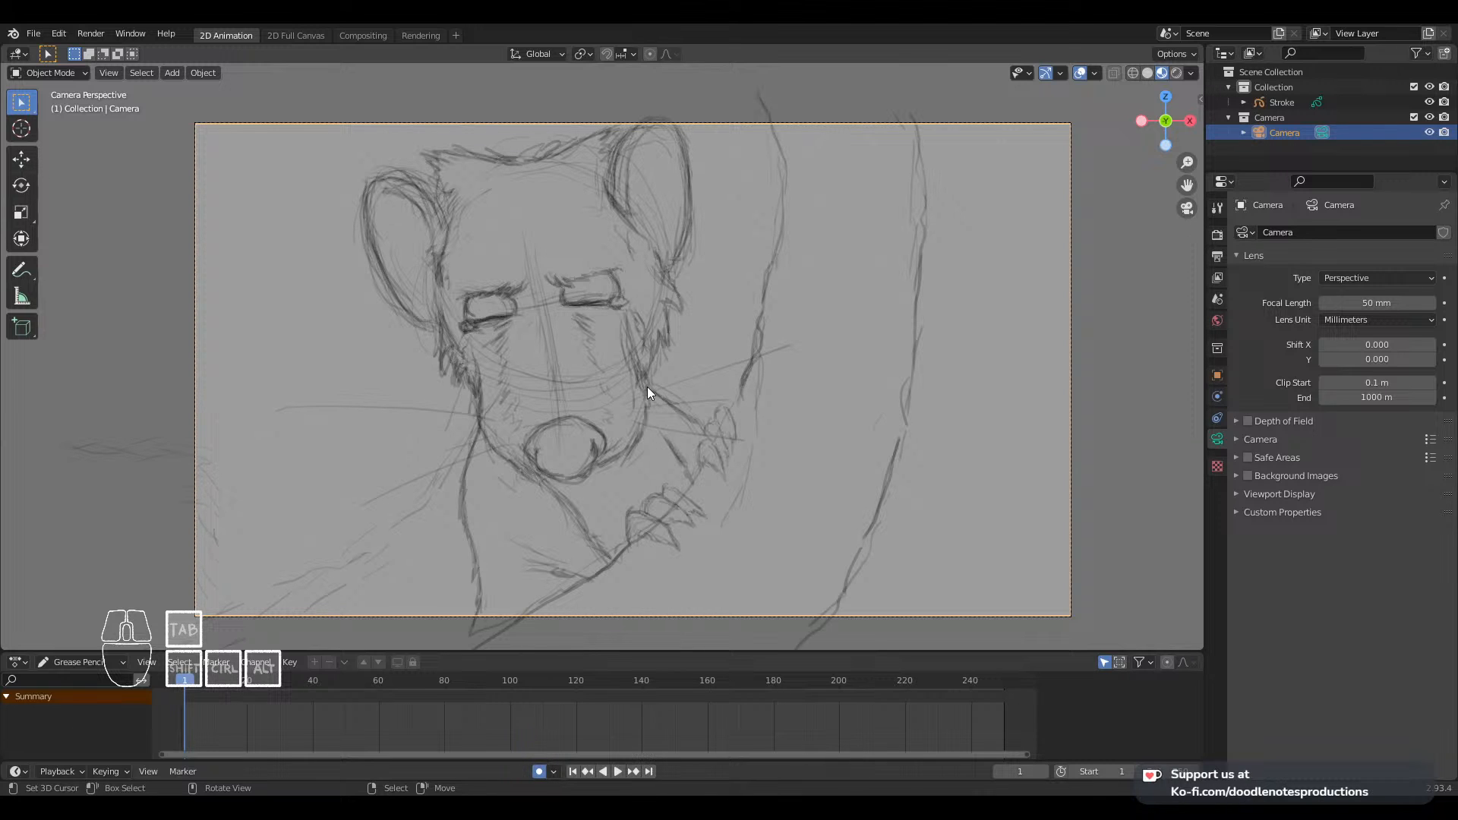
scroll(713, 389, "down", 1)
scroll(712, 390, "up", 2)
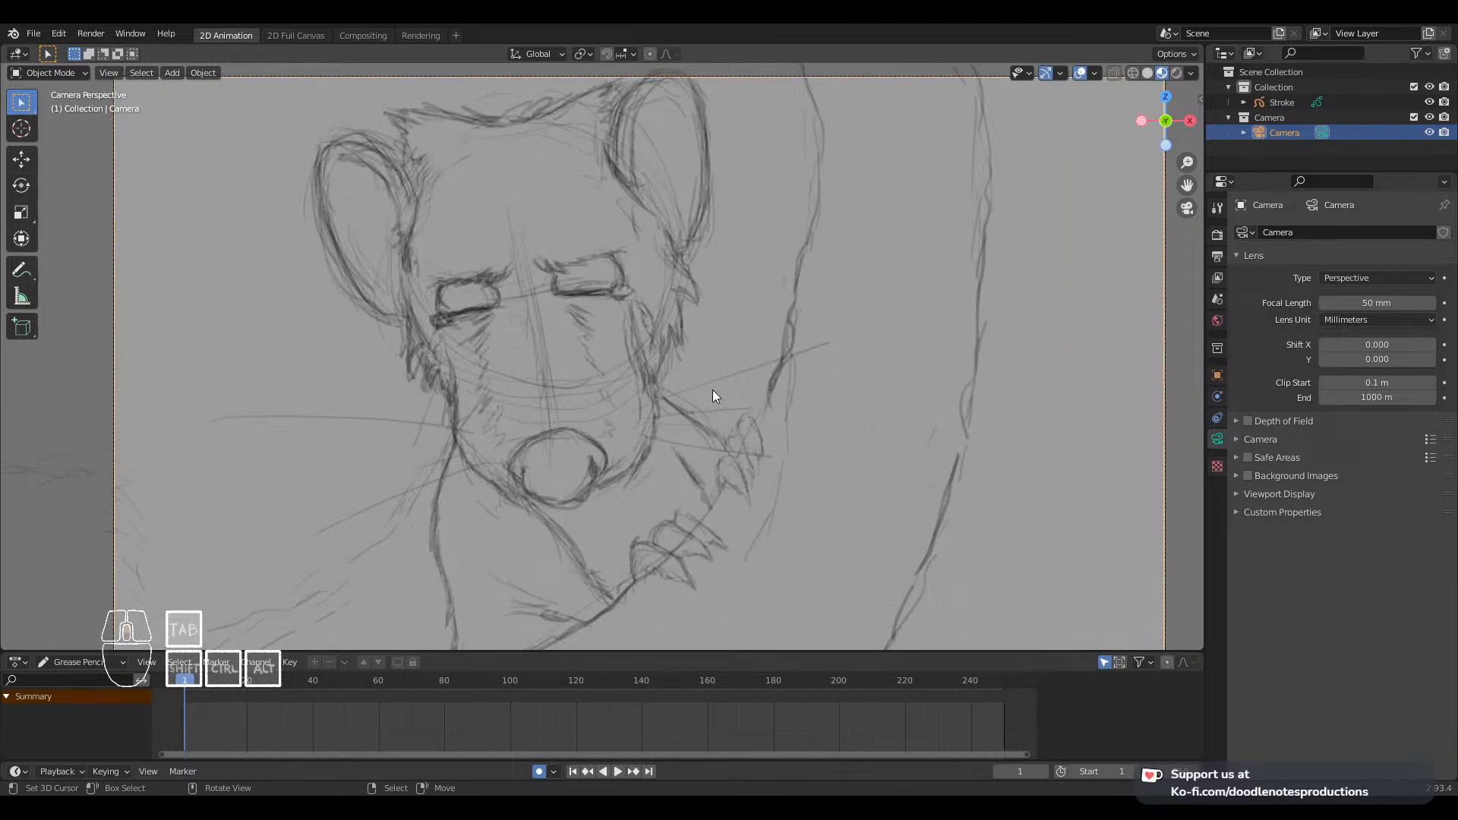
scroll(659, 356, "down", 1)
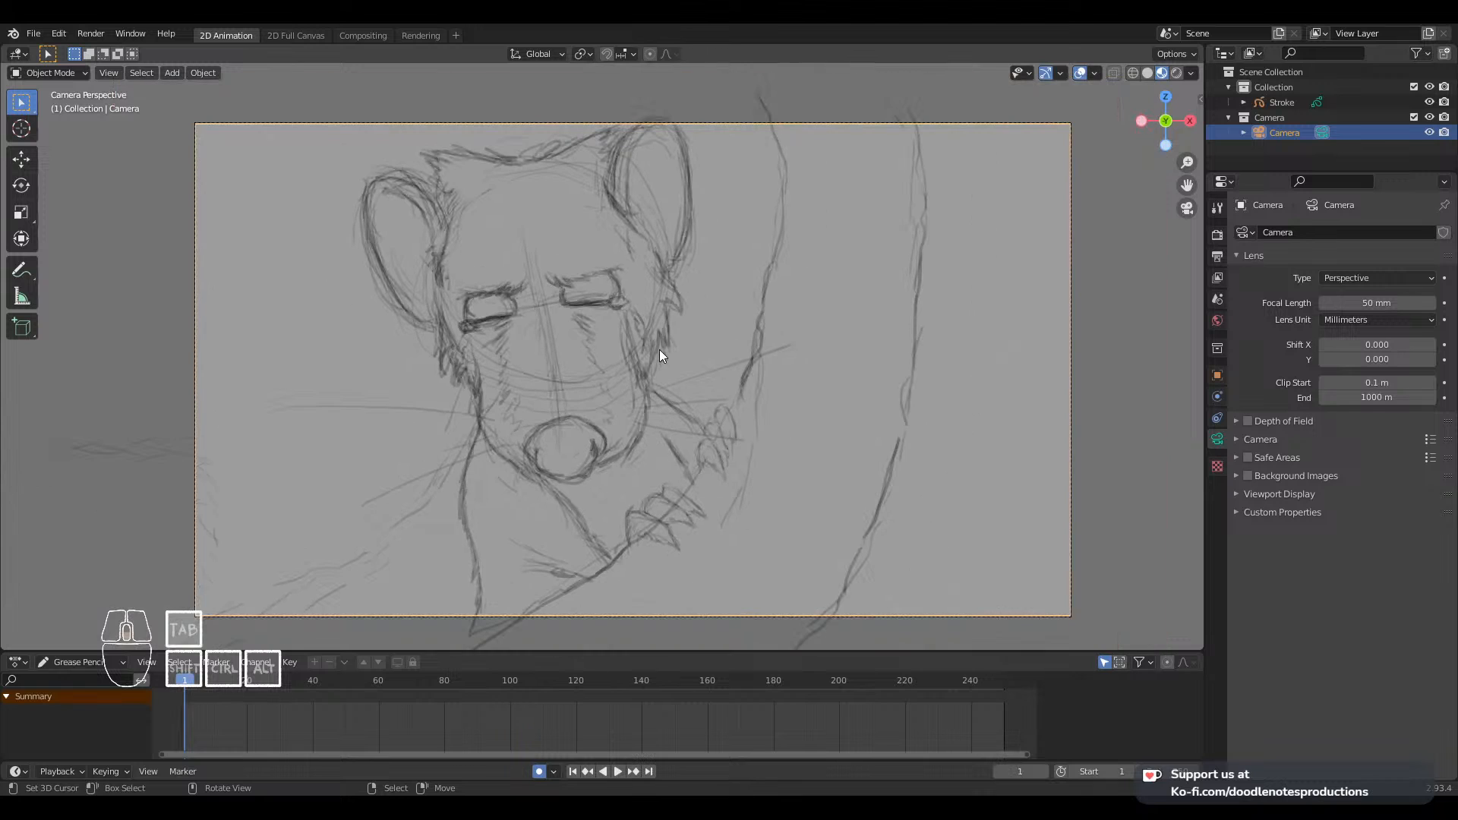
scroll(646, 208, "down", 1)
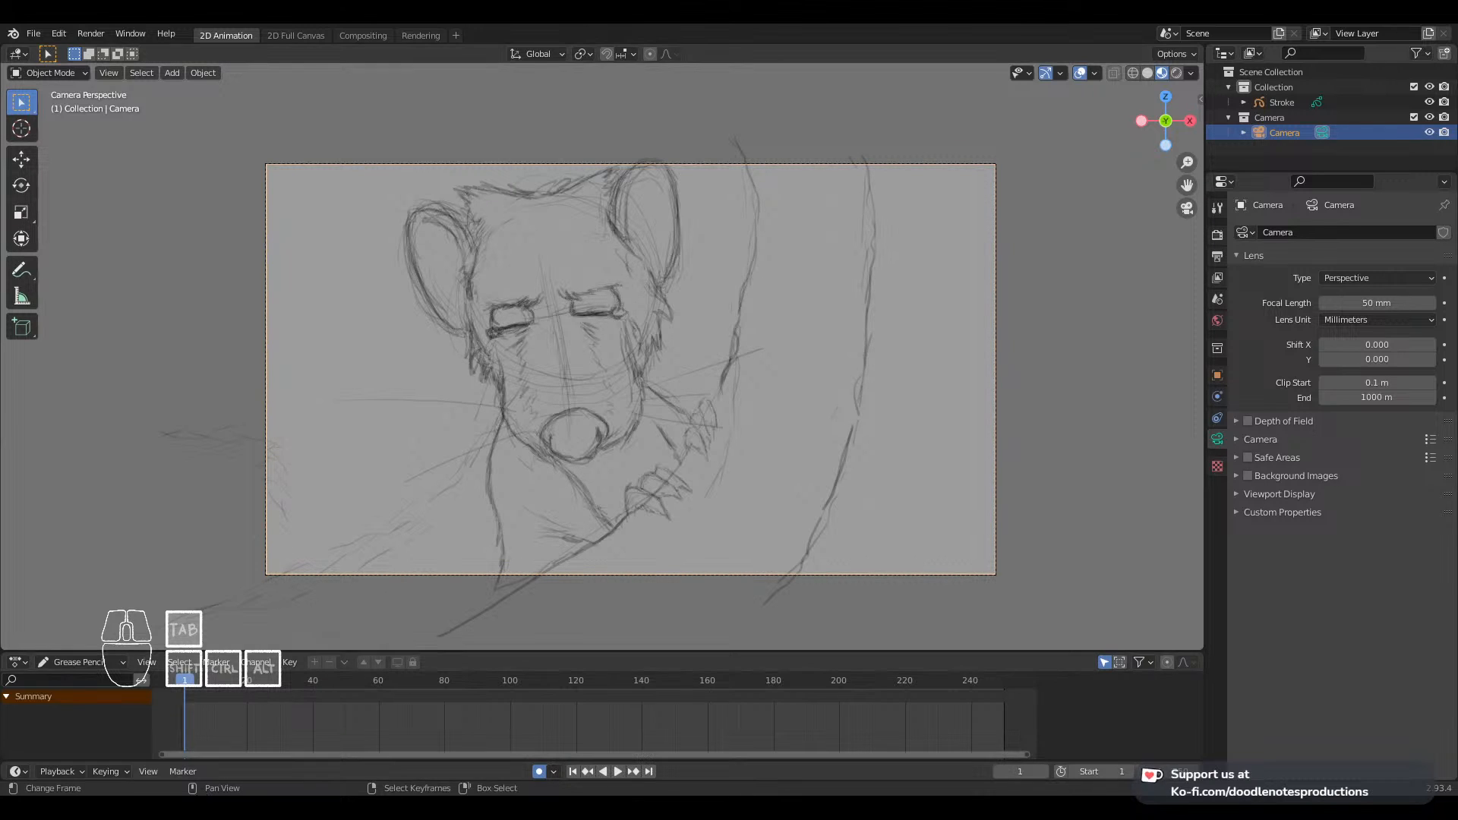
left_click(185, 681)
left_click(185, 680)
left_click(184, 680)
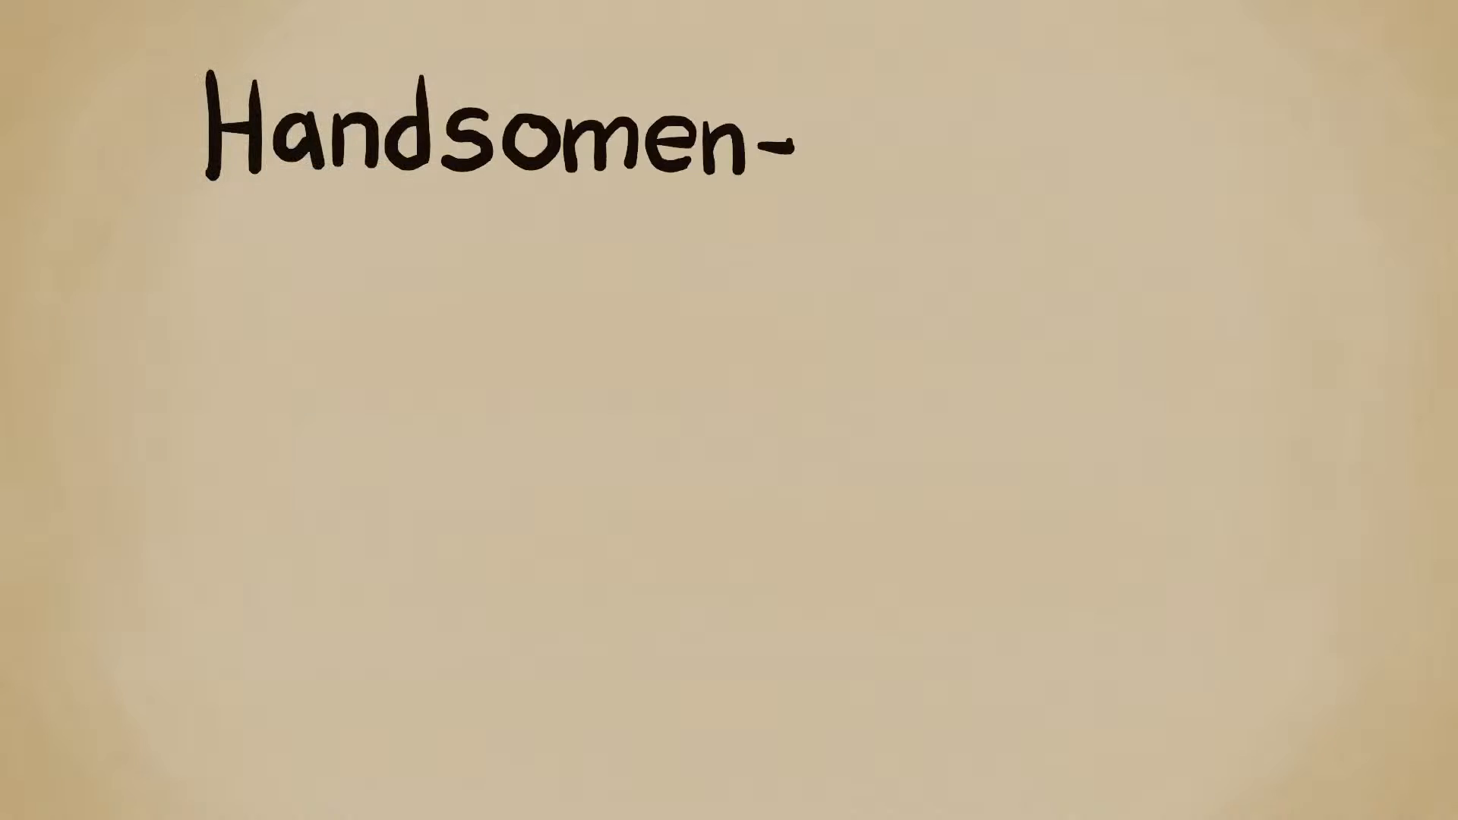